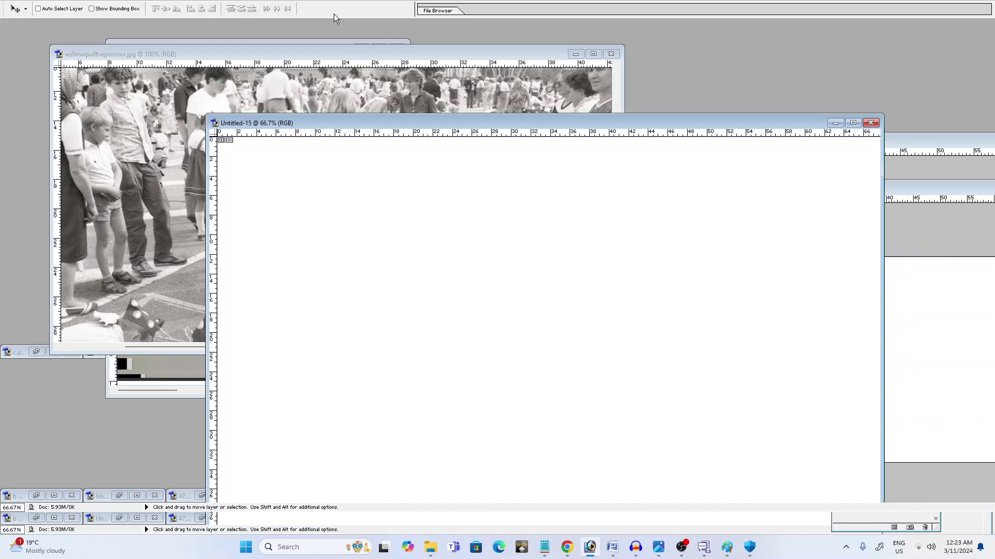
# Place the blank canvas beside the crowd photo and make the photo's window narrower and taller as a drawing reference
pyautogui.moveTo(407, 123); pyautogui.dragTo(483, 92)
pyautogui.click(331, 53)
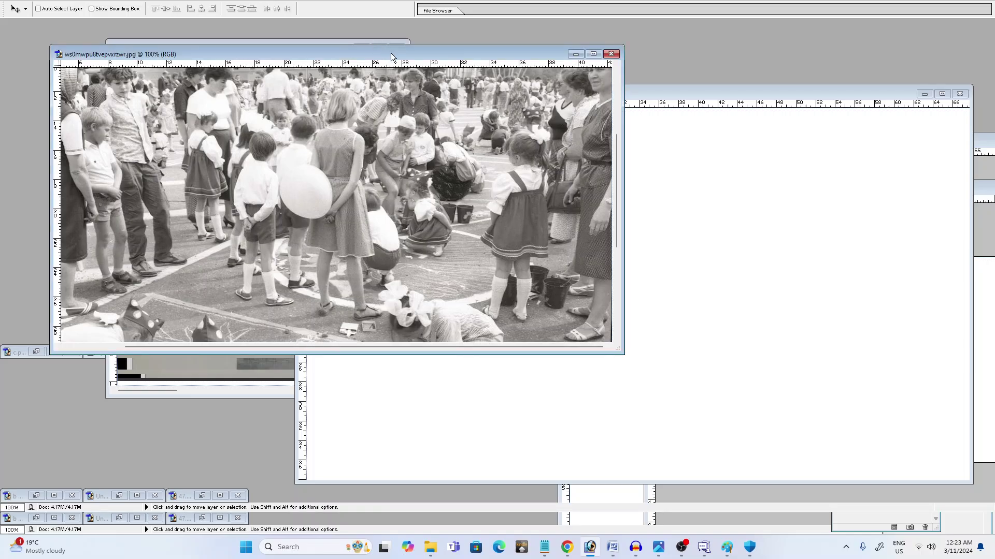
pyautogui.moveTo(391, 54); pyautogui.dragTo(282, 57)
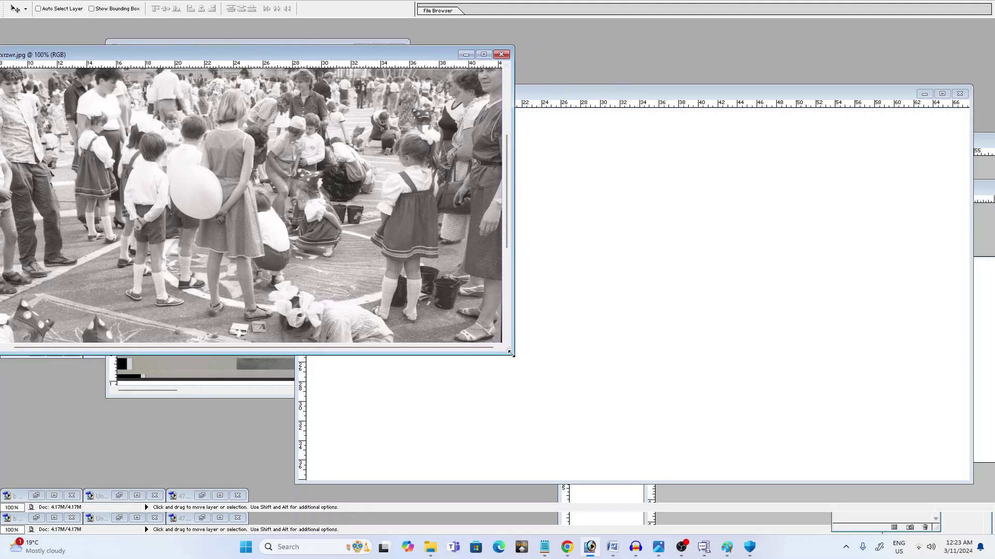
pyautogui.moveTo(512, 354); pyautogui.dragTo(431, 493)
pyautogui.click(551, 86)
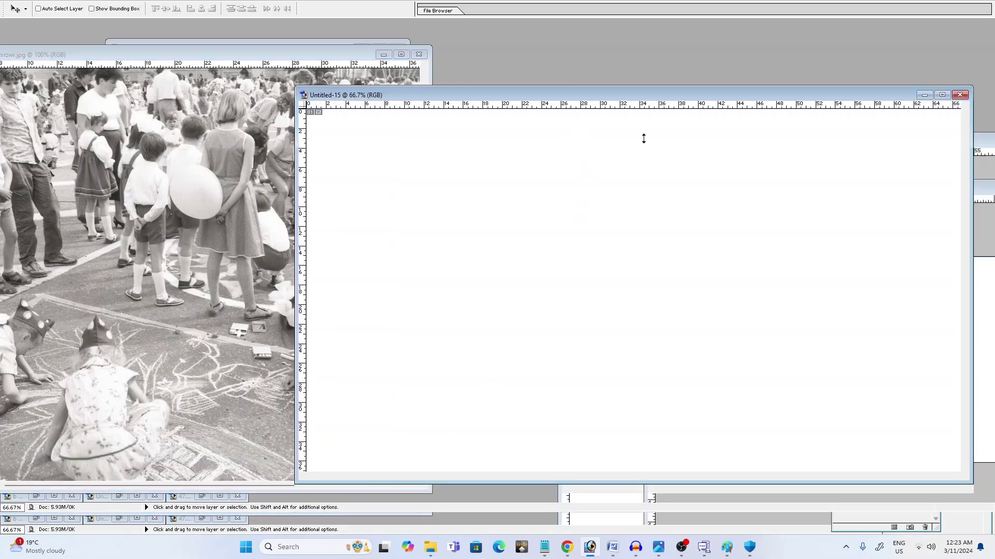
# Add a new layer to the blank canvas for Pencil drawing, and zoom the photo to 200% on the boy in the white shirt
pyautogui.press('b')
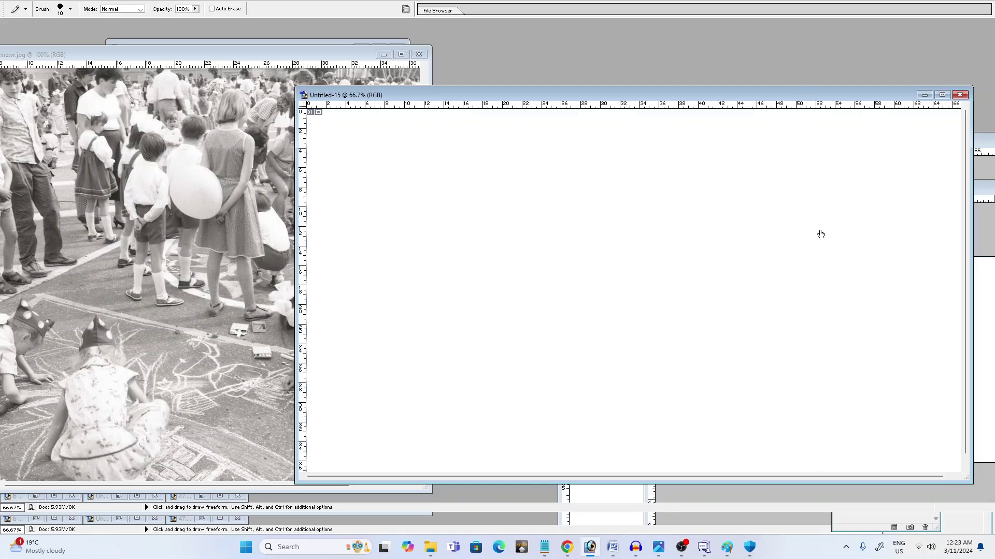
pyautogui.click(820, 231)
pyautogui.click(213, 52)
pyautogui.hotkey('ctrl', '+')
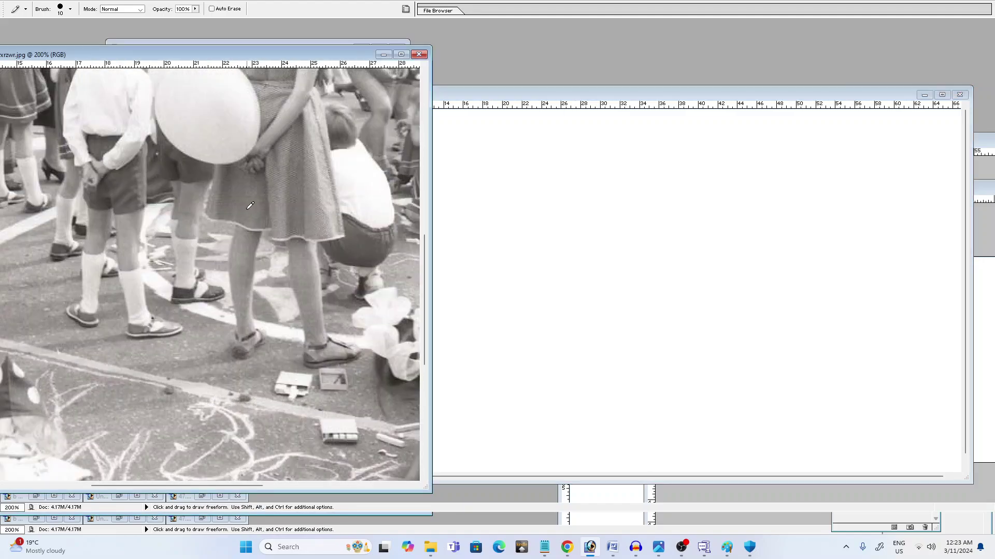
pyautogui.moveTo(200, 202); pyautogui.dragTo(295, 317)
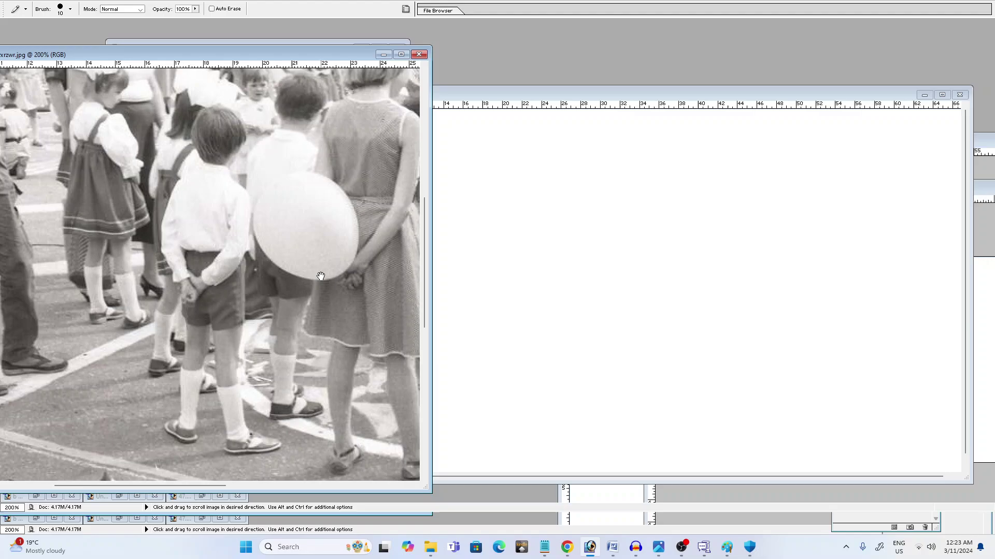
pyautogui.click(490, 107)
pyautogui.moveTo(431, 95); pyautogui.dragTo(464, 89)
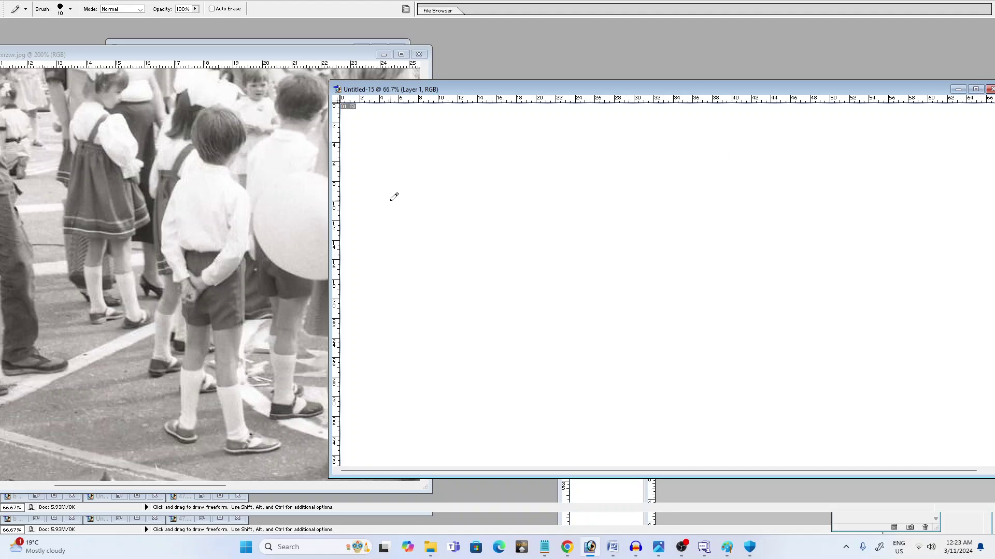
# Sketch the boy's shoulder line, bent left arm and first torso lines with the Pencil near the canvas's upper-left corner
pyautogui.moveTo(384, 203)
pyautogui.mouseDown()
pyautogui.moveTo(407, 176)
pyautogui.moveTo(399, 192)
pyautogui.moveTo(459, 197)
pyautogui.moveTo(420, 193)
pyautogui.moveTo(405, 238)
pyautogui.moveTo(447, 241)
pyautogui.moveTo(399, 271)
pyautogui.mouseUp()
pyautogui.click(398, 189)
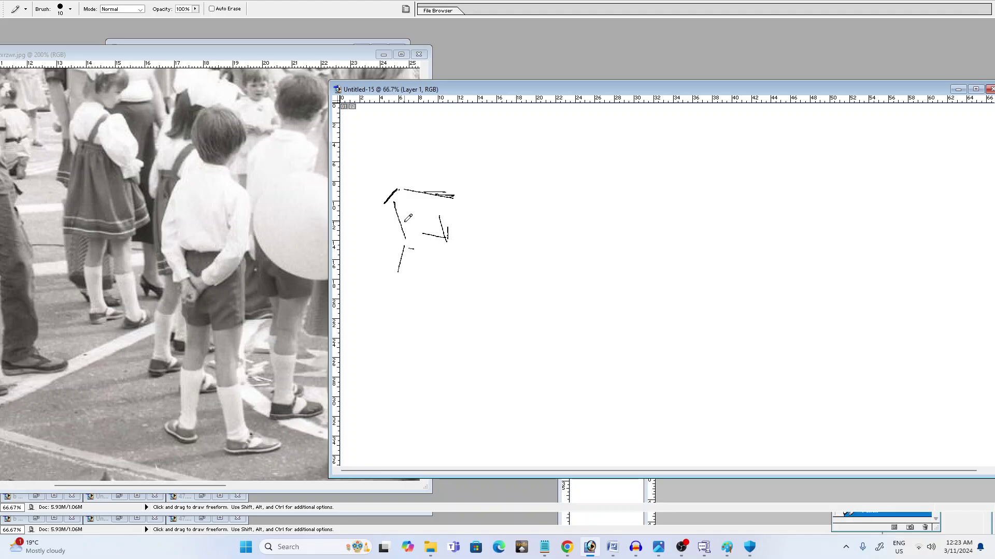
pyautogui.click(384, 209)
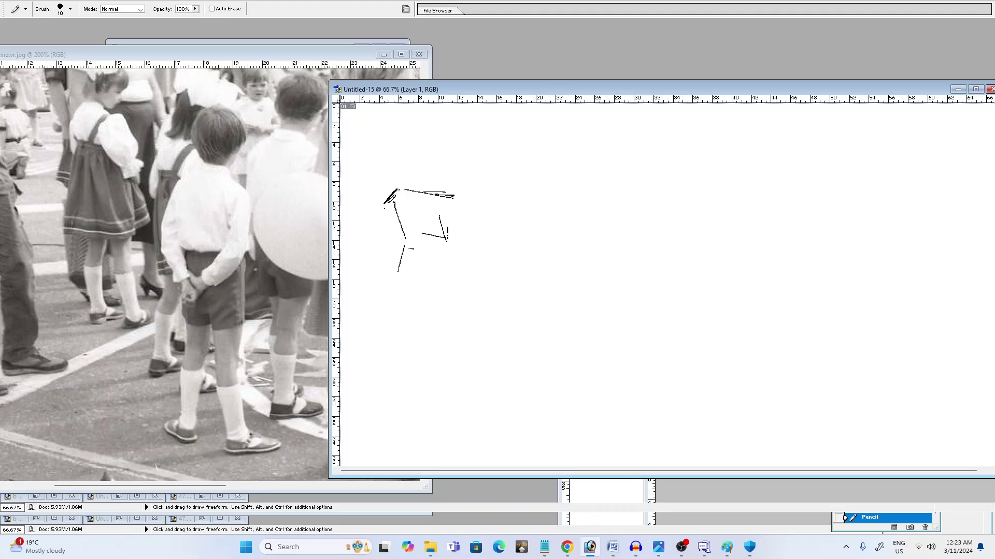
pyautogui.moveTo(390, 201)
pyautogui.mouseDown()
pyautogui.moveTo(370, 231)
pyautogui.moveTo(387, 233)
pyautogui.moveTo(396, 276)
pyautogui.mouseUp()
pyautogui.moveTo(373, 241); pyautogui.dragTo(403, 298)
pyautogui.moveTo(411, 249); pyautogui.dragTo(413, 254)
pyautogui.moveTo(438, 211); pyautogui.dragTo(448, 227)
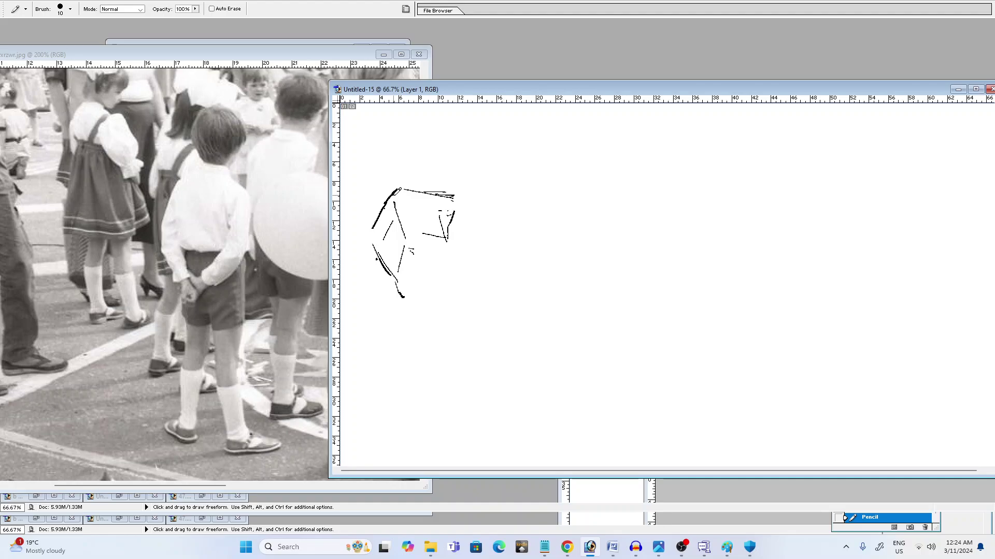
# Draw the boy's collar, right shoulder and right arm, and strengthen the left sleeve and side of the torso
pyautogui.moveTo(396, 193)
pyautogui.mouseDown()
pyautogui.moveTo(432, 174)
pyautogui.moveTo(410, 187)
pyautogui.moveTo(431, 179)
pyautogui.moveTo(447, 190)
pyautogui.moveTo(404, 192)
pyautogui.moveTo(469, 207)
pyautogui.moveTo(460, 228)
pyautogui.moveTo(470, 219)
pyautogui.moveTo(467, 252)
pyautogui.moveTo(446, 249)
pyautogui.mouseUp()
pyautogui.click(452, 245)
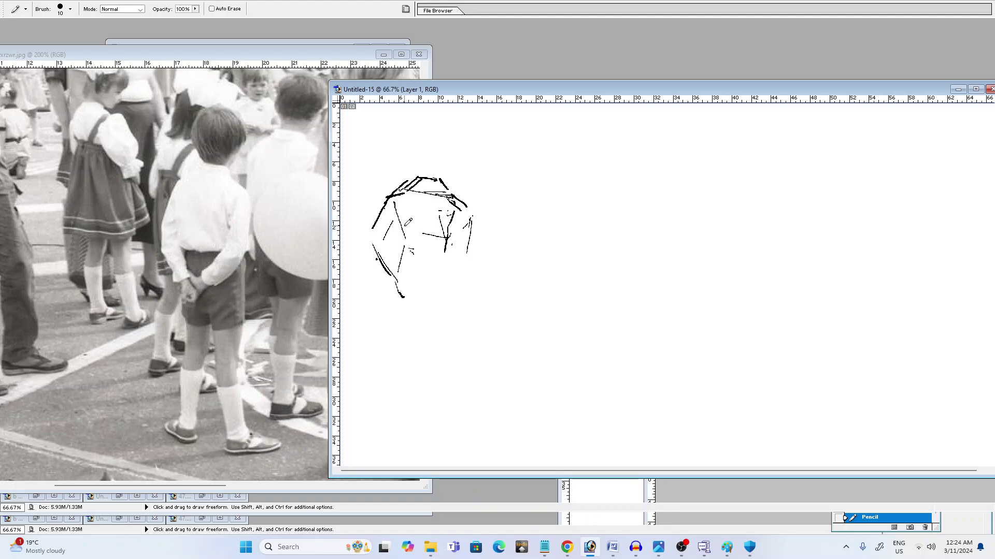
pyautogui.moveTo(396, 203)
pyautogui.mouseDown()
pyautogui.moveTo(404, 275)
pyautogui.moveTo(381, 227)
pyautogui.moveTo(388, 203)
pyautogui.mouseUp()
pyautogui.click(404, 274)
pyautogui.moveTo(391, 238); pyautogui.dragTo(392, 231)
pyautogui.moveTo(472, 218)
pyautogui.mouseDown()
pyautogui.moveTo(465, 268)
pyautogui.moveTo(452, 269)
pyautogui.moveTo(464, 268)
pyautogui.moveTo(432, 283)
pyautogui.mouseUp()
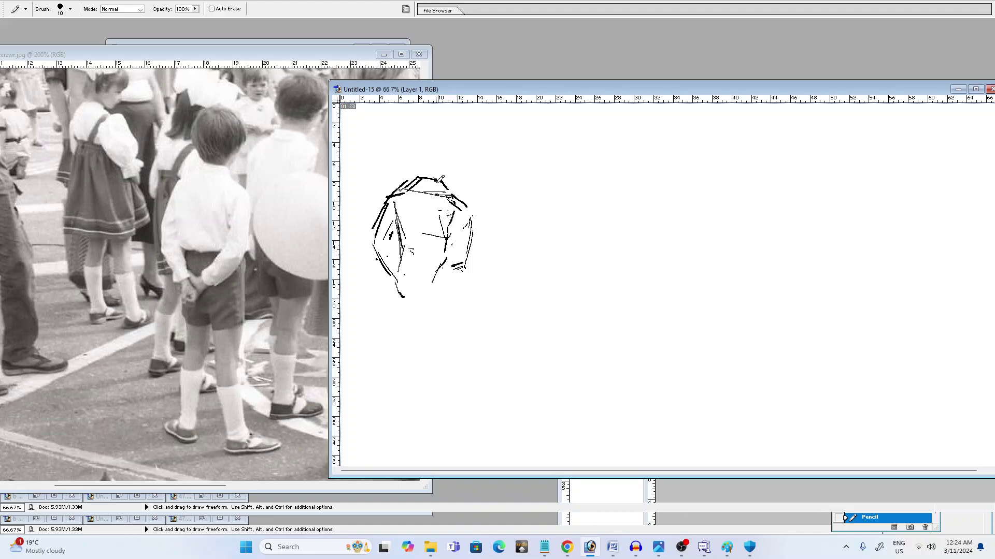
# Outline the boy's head above the collar and shade the lower part of his hair with dense pencil strokes
pyautogui.moveTo(441, 178)
pyautogui.mouseDown()
pyautogui.moveTo(447, 190)
pyautogui.moveTo(424, 172)
pyautogui.moveTo(454, 165)
pyautogui.moveTo(422, 131)
pyautogui.moveTo(427, 120)
pyautogui.moveTo(421, 158)
pyautogui.moveTo(464, 148)
pyautogui.moveTo(439, 122)
pyautogui.moveTo(452, 123)
pyautogui.moveTo(467, 155)
pyautogui.mouseUp()
pyautogui.click(431, 175)
pyautogui.click(446, 124)
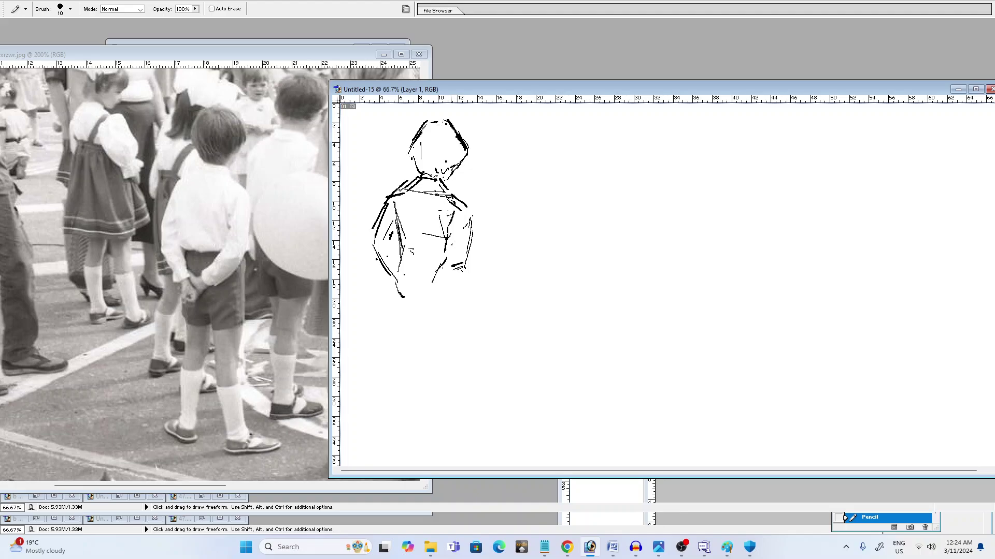
pyautogui.moveTo(417, 164); pyautogui.dragTo(446, 170)
pyautogui.moveTo(455, 151)
pyautogui.mouseDown()
pyautogui.moveTo(458, 160)
pyautogui.moveTo(466, 151)
pyautogui.mouseUp()
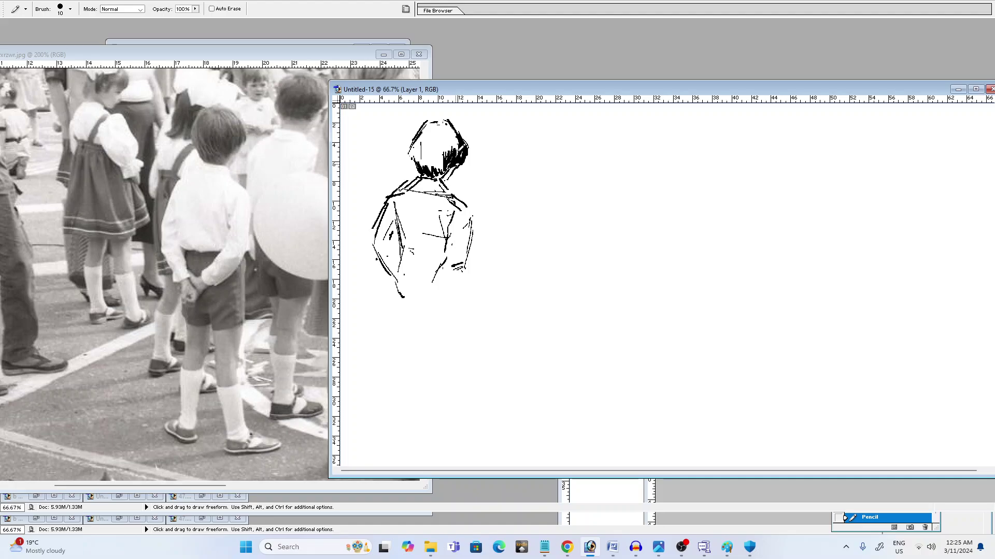
pyautogui.moveTo(449, 150); pyautogui.dragTo(440, 169)
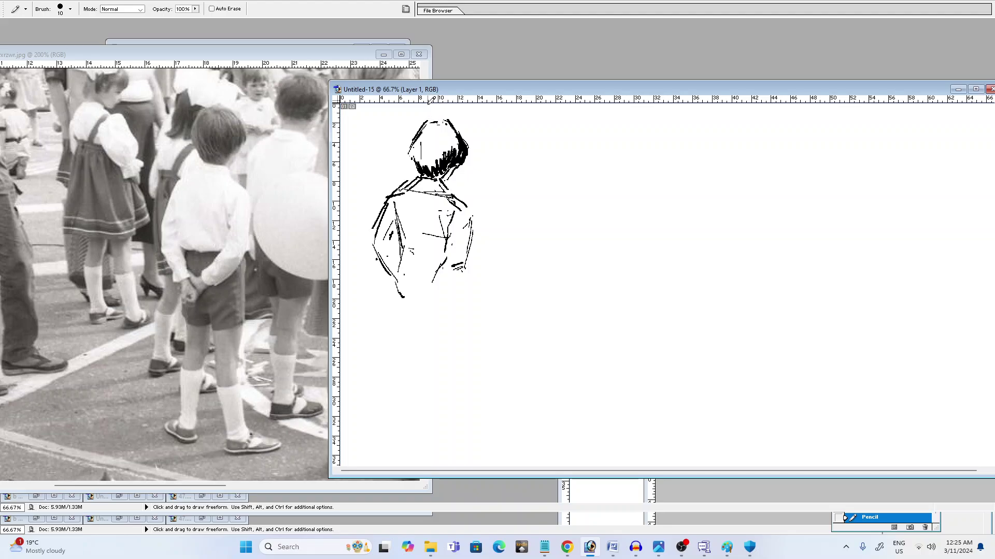
pyautogui.moveTo(422, 146)
pyautogui.mouseDown()
pyautogui.moveTo(437, 160)
pyautogui.moveTo(445, 150)
pyautogui.mouseUp()
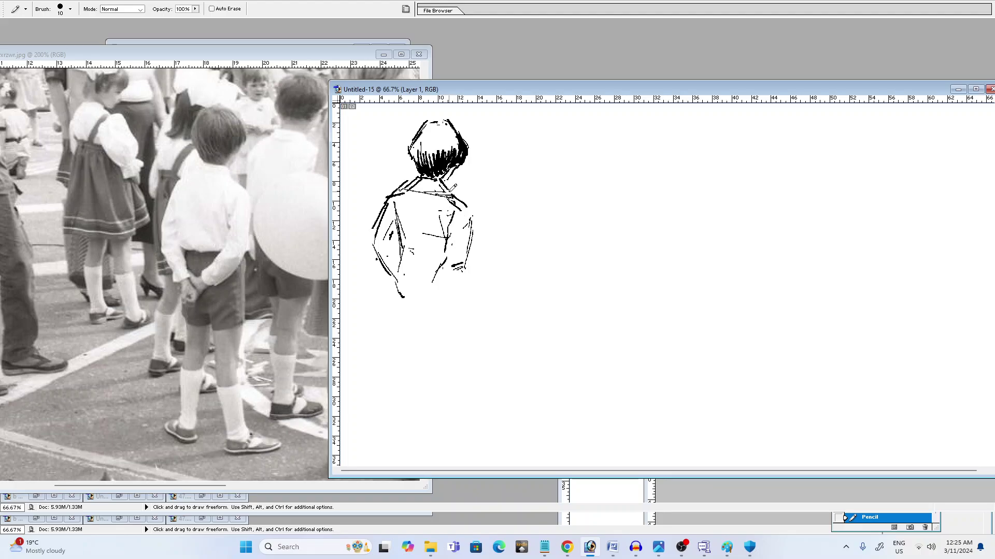
# Add a short line at the right side of the boy's collar and erase the excess lines around the neck and shoulders
pyautogui.moveTo(444, 187); pyautogui.dragTo(452, 196)
pyautogui.press('e')
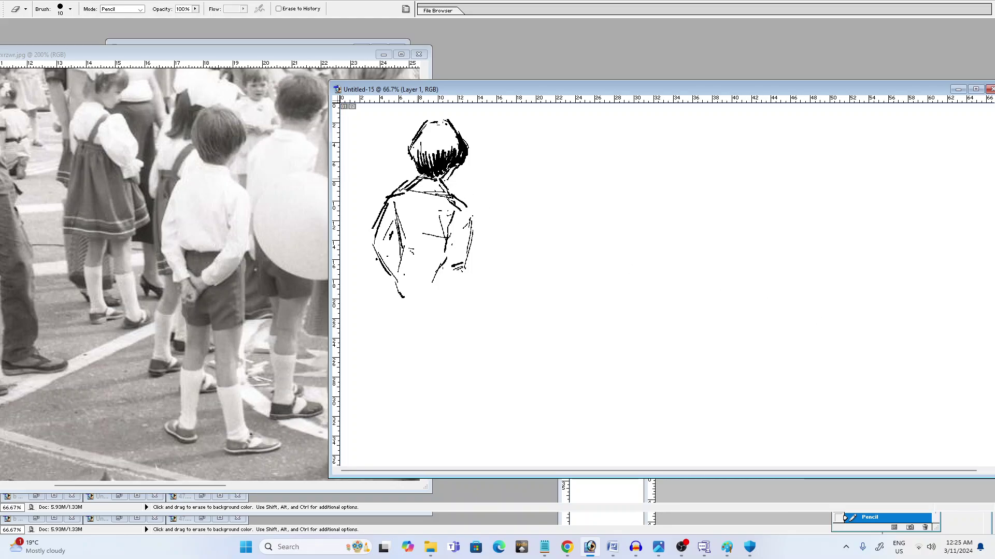
pyautogui.moveTo(410, 177); pyautogui.dragTo(428, 170)
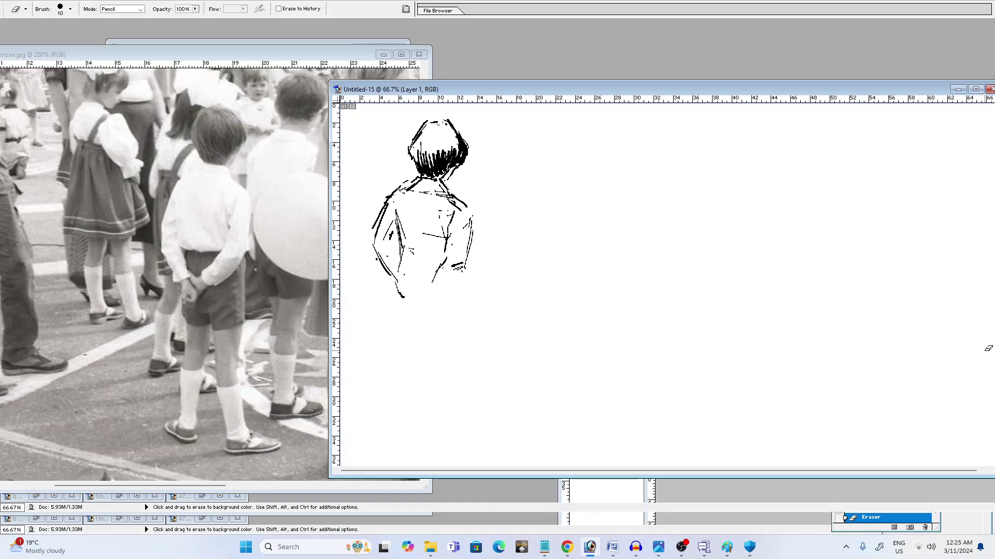
# Draw the shirt folds, the shading beside both arms and the shirt's lower edge with the Pencil
pyautogui.press('b')
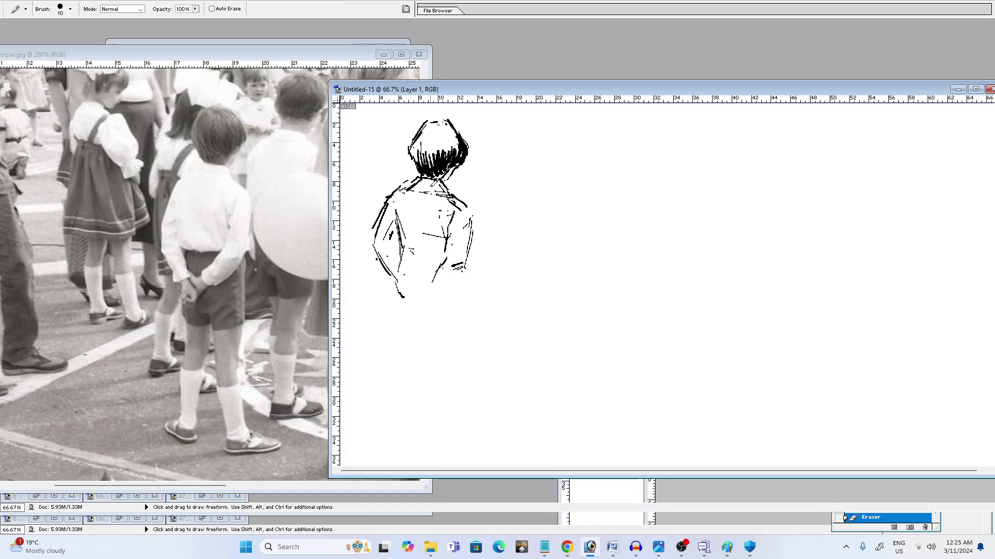
pyautogui.click(402, 187)
pyautogui.moveTo(445, 226); pyautogui.dragTo(448, 248)
pyautogui.moveTo(395, 231); pyautogui.dragTo(390, 246)
pyautogui.moveTo(398, 203)
pyautogui.mouseDown()
pyautogui.moveTo(404, 255)
pyautogui.moveTo(399, 233)
pyautogui.moveTo(409, 259)
pyautogui.moveTo(401, 245)
pyautogui.moveTo(416, 247)
pyautogui.moveTo(401, 249)
pyautogui.moveTo(399, 263)
pyautogui.moveTo(426, 274)
pyautogui.mouseUp()
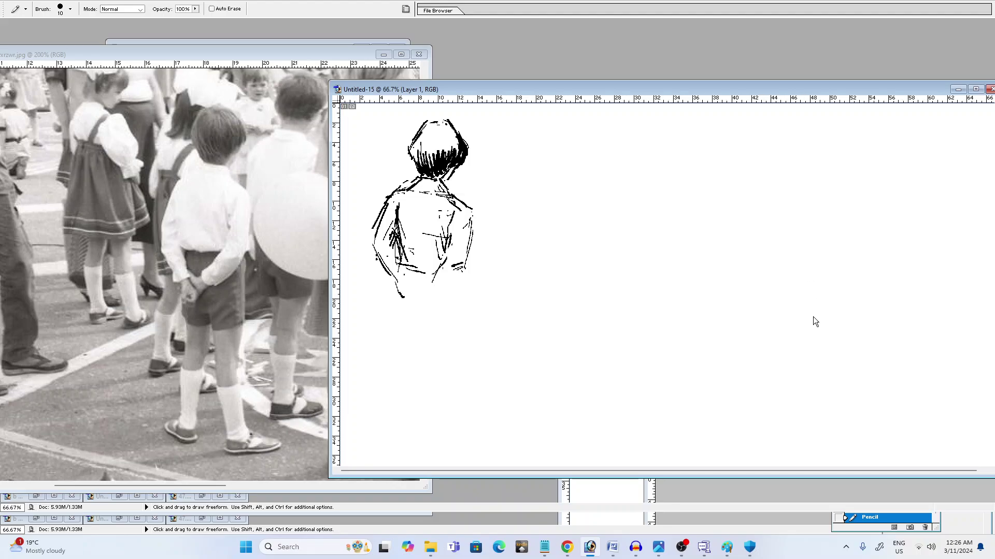
# Thin the heavy line on the left side of the boy's back with the Eraser, and return to the Pencil tool
pyautogui.press('e')
pyautogui.moveTo(407, 209); pyautogui.dragTo(406, 223)
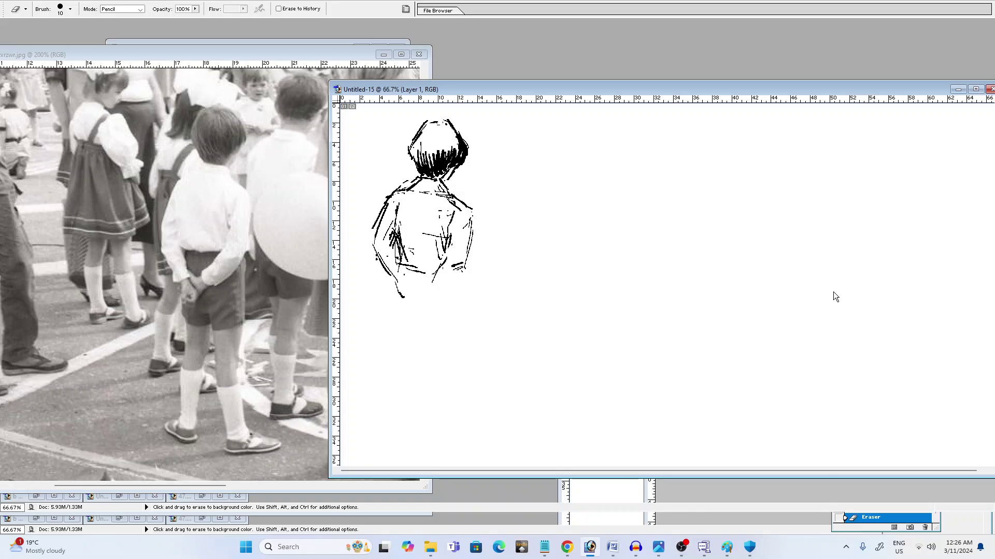
pyautogui.press('b')
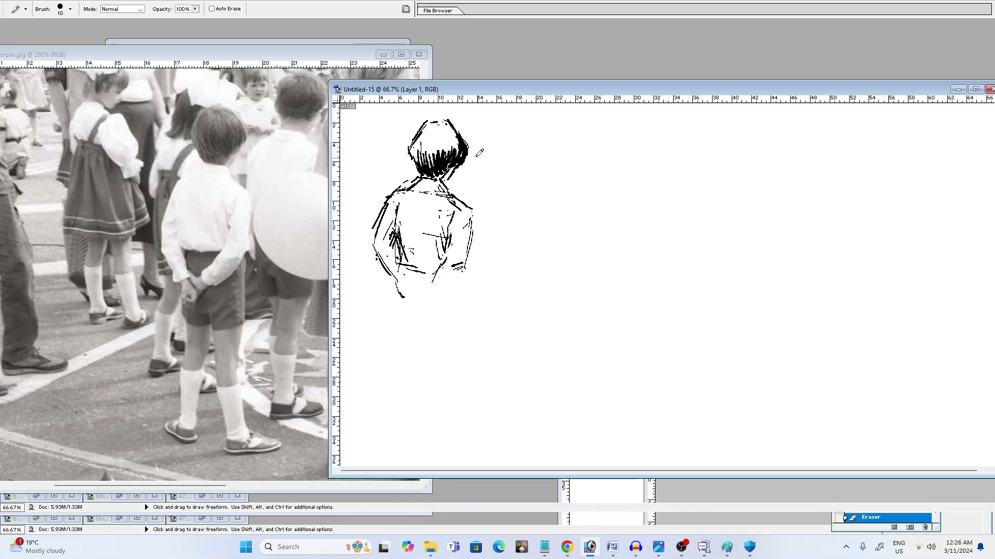
# Examine the crowd photo at 200% and 100% zoom for another figure to draw
pyautogui.click(343, 54)
pyautogui.click(506, 86)
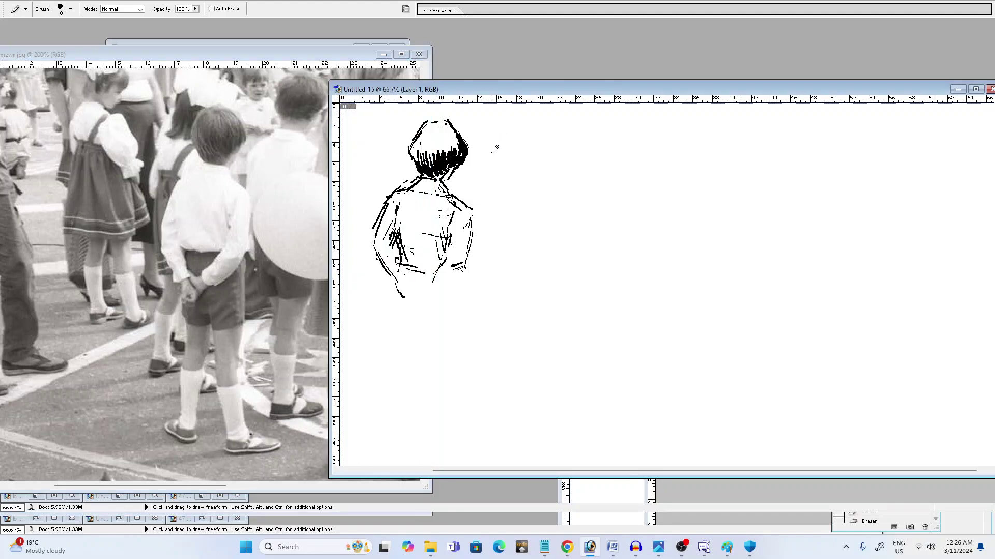
pyautogui.moveTo(241, 55); pyautogui.dragTo(192, 73)
pyautogui.click(541, 83)
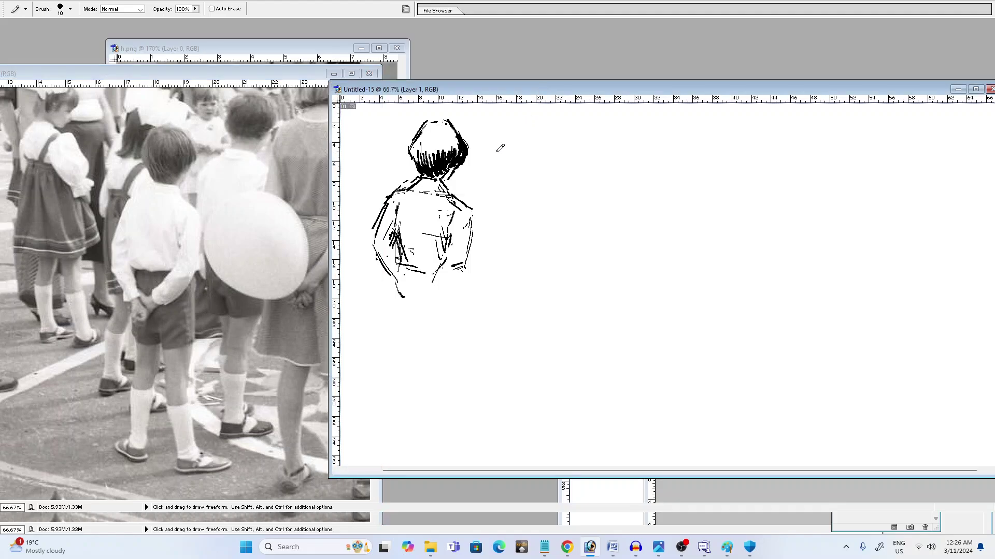
pyautogui.click(269, 76)
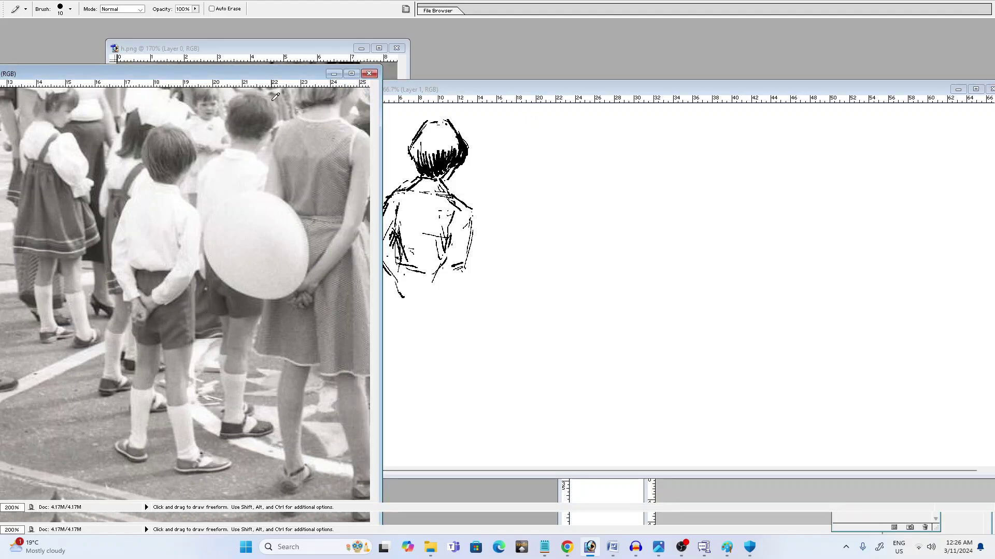
pyautogui.moveTo(353, 152)
pyautogui.mouseDown()
pyautogui.moveTo(301, 233)
pyautogui.moveTo(251, 271)
pyautogui.moveTo(185, 270)
pyautogui.moveTo(283, 266)
pyautogui.moveTo(256, 272)
pyautogui.moveTo(294, 278)
pyautogui.mouseUp()
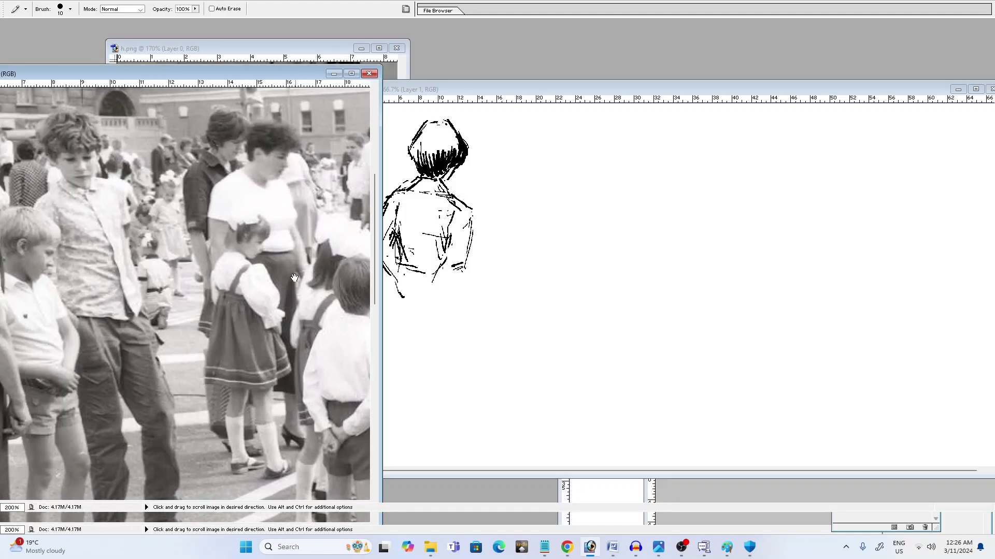
pyautogui.moveTo(272, 314); pyautogui.dragTo(291, 289)
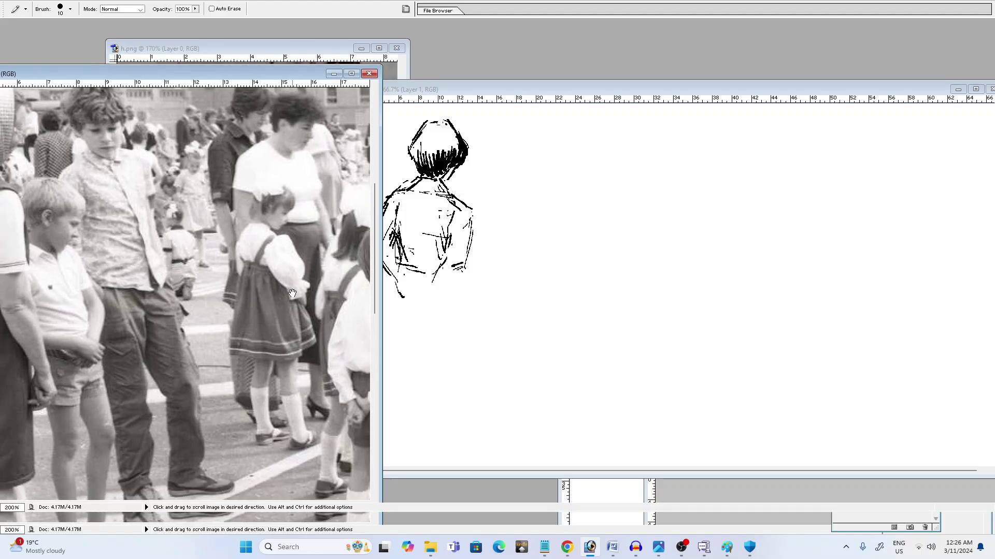
pyautogui.moveTo(199, 280); pyautogui.dragTo(258, 304)
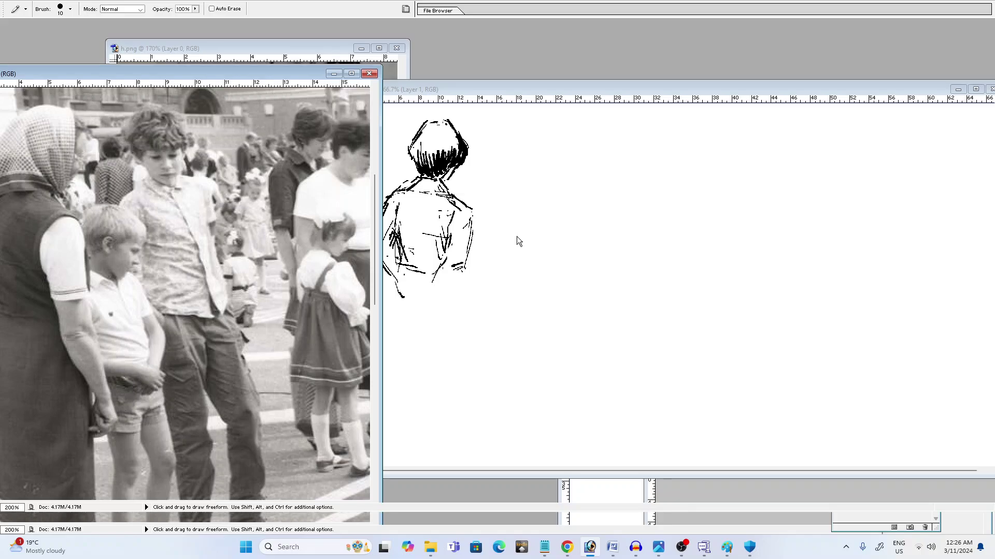
pyautogui.hotkey('ctrl', '-')
pyautogui.hotkey('ctrl', 'z')
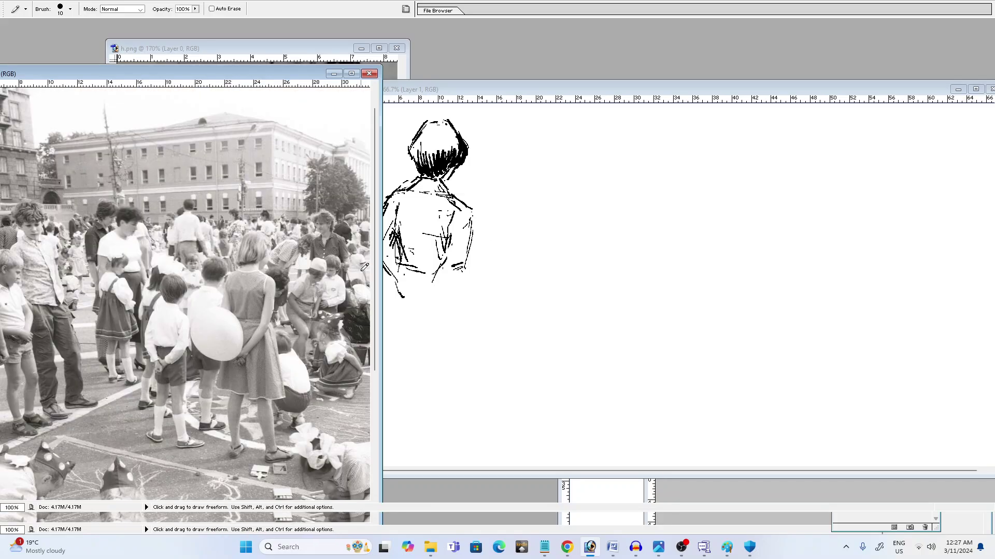
pyautogui.hotkey('ctrl', '+')
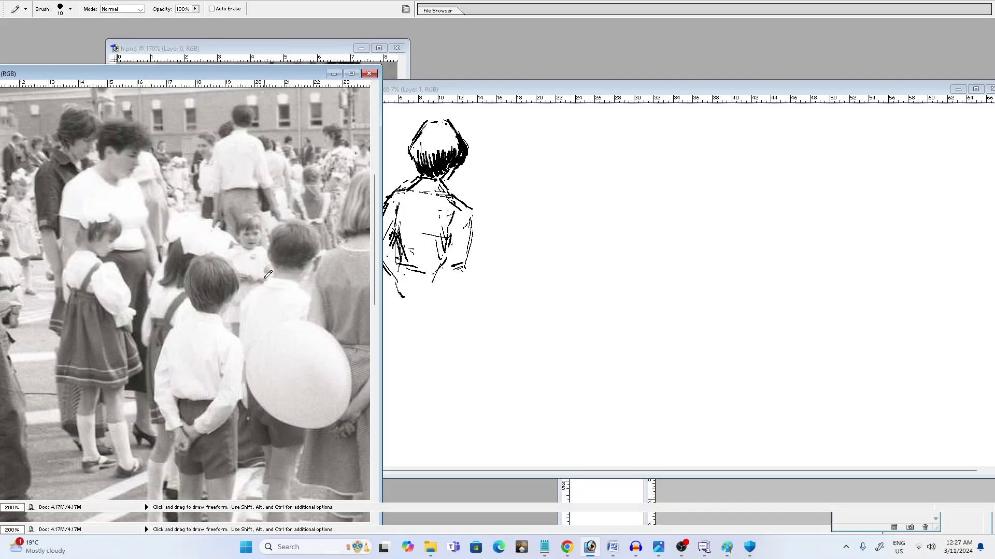
# Rearrange the photo and drawing windows side by side so the girl in the pinafore dress stays visible beside the canvas
pyautogui.click(509, 89)
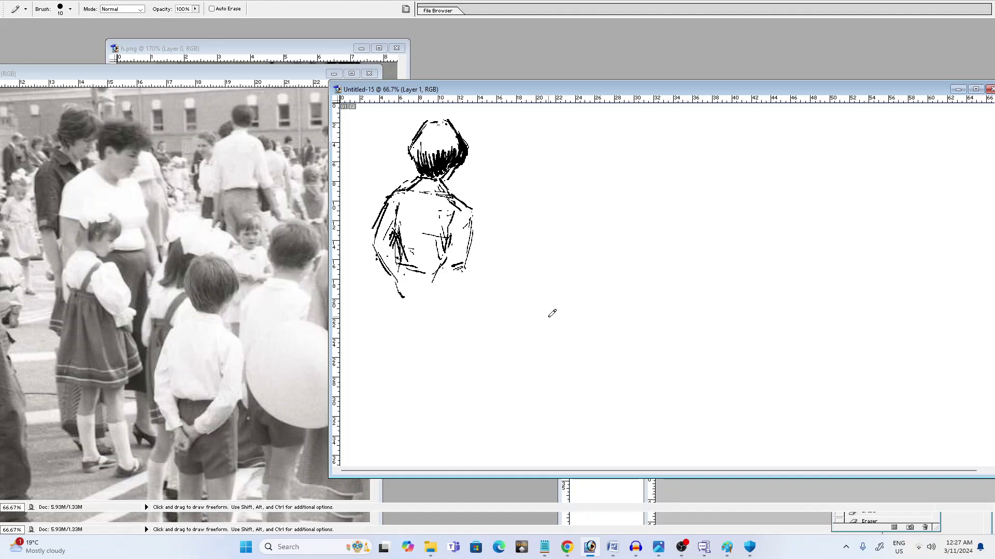
pyautogui.moveTo(235, 70); pyautogui.dragTo(365, 32)
pyautogui.click(572, 87)
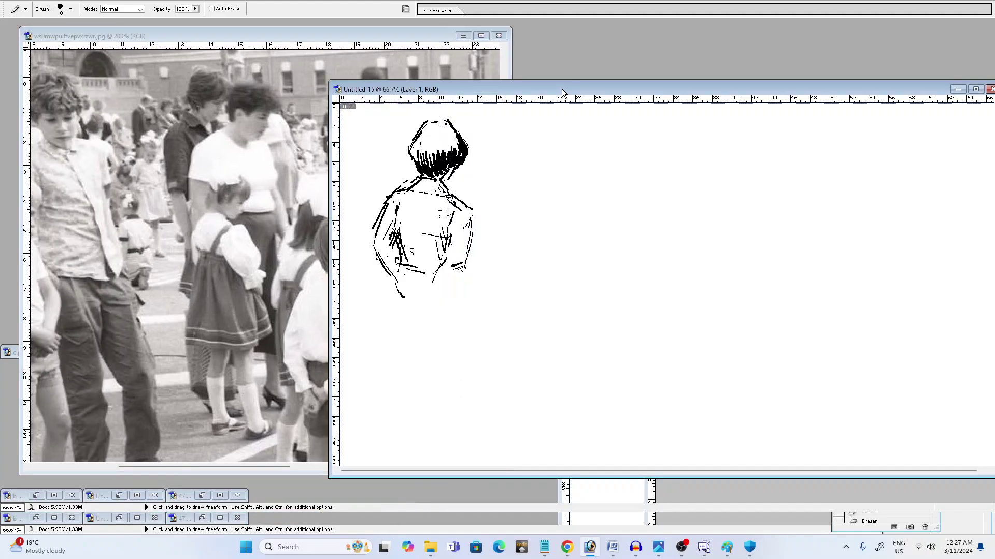
pyautogui.moveTo(567, 93)
pyautogui.mouseDown()
pyautogui.moveTo(505, 77)
pyautogui.moveTo(515, 81)
pyautogui.mouseUp()
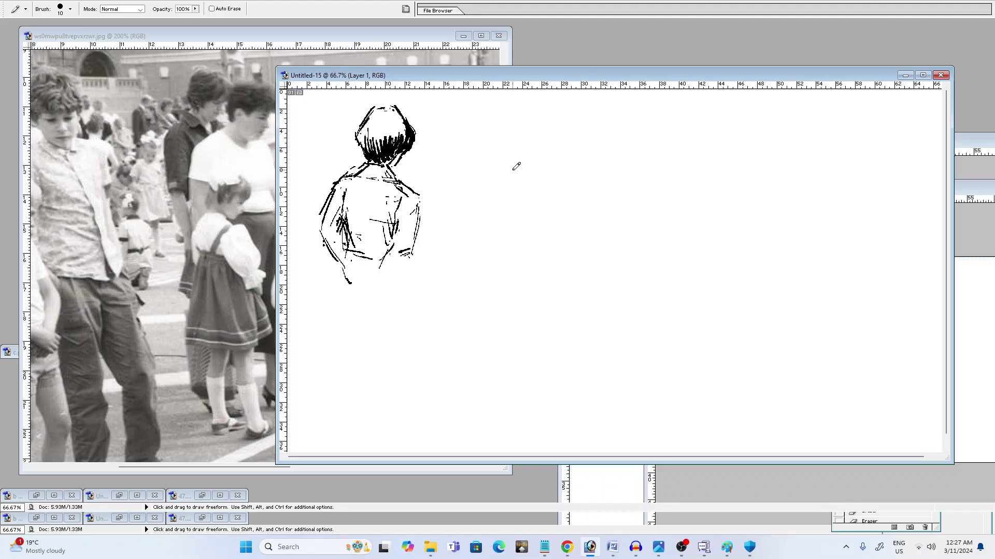
# Mark the girl's head, hem and foot levels with the Pencil beside the boy, and begin her shoulder, pinafore strap and skirt side
pyautogui.moveTo(495, 122); pyautogui.dragTo(504, 120)
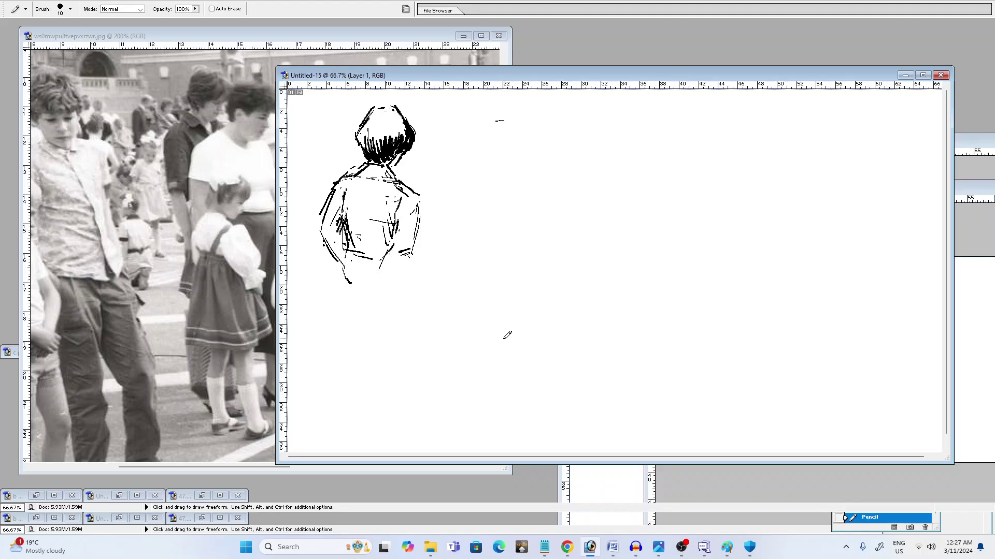
pyautogui.moveTo(499, 341); pyautogui.dragTo(514, 340)
pyautogui.moveTo(497, 236); pyautogui.dragTo(507, 236)
pyautogui.moveTo(487, 156); pyautogui.dragTo(492, 152)
pyautogui.moveTo(496, 186)
pyautogui.mouseDown()
pyautogui.moveTo(498, 151)
pyautogui.moveTo(505, 176)
pyautogui.moveTo(481, 178)
pyautogui.moveTo(493, 151)
pyautogui.mouseUp()
pyautogui.moveTo(491, 190); pyautogui.dragTo(482, 225)
pyautogui.click(504, 244)
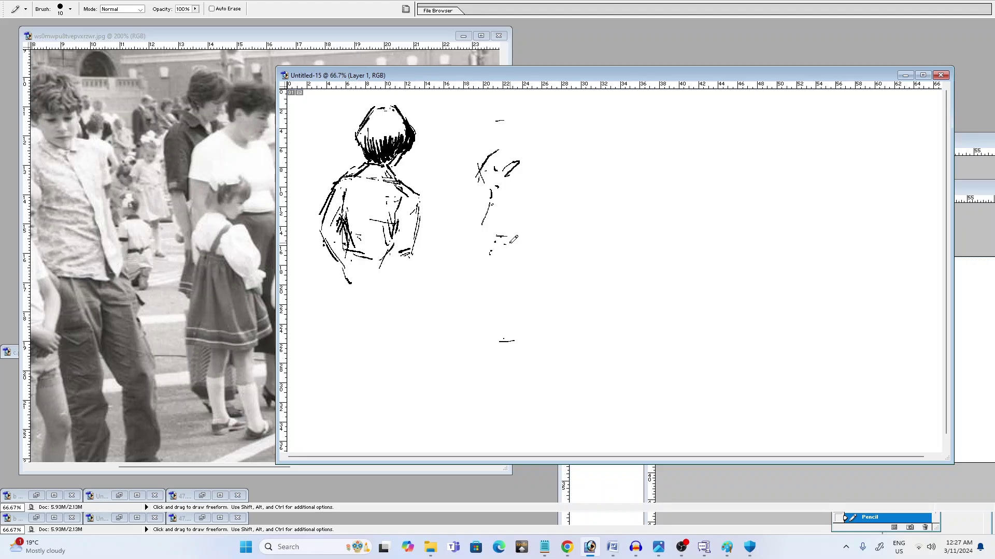
# Sketch the girl's lower skirt marks, the outlines of her legs and the sloping line under her feet
pyautogui.moveTo(509, 243); pyautogui.dragTo(513, 242)
pyautogui.moveTo(522, 250)
pyautogui.mouseDown()
pyautogui.moveTo(488, 242)
pyautogui.moveTo(494, 267)
pyautogui.moveTo(483, 293)
pyautogui.moveTo(497, 336)
pyautogui.mouseUp()
pyautogui.click(486, 248)
pyautogui.moveTo(475, 295)
pyautogui.mouseDown()
pyautogui.moveTo(495, 344)
pyautogui.moveTo(539, 356)
pyautogui.mouseUp()
pyautogui.click(500, 355)
pyautogui.moveTo(513, 309); pyautogui.dragTo(527, 347)
pyautogui.moveTo(510, 284); pyautogui.dragTo(518, 322)
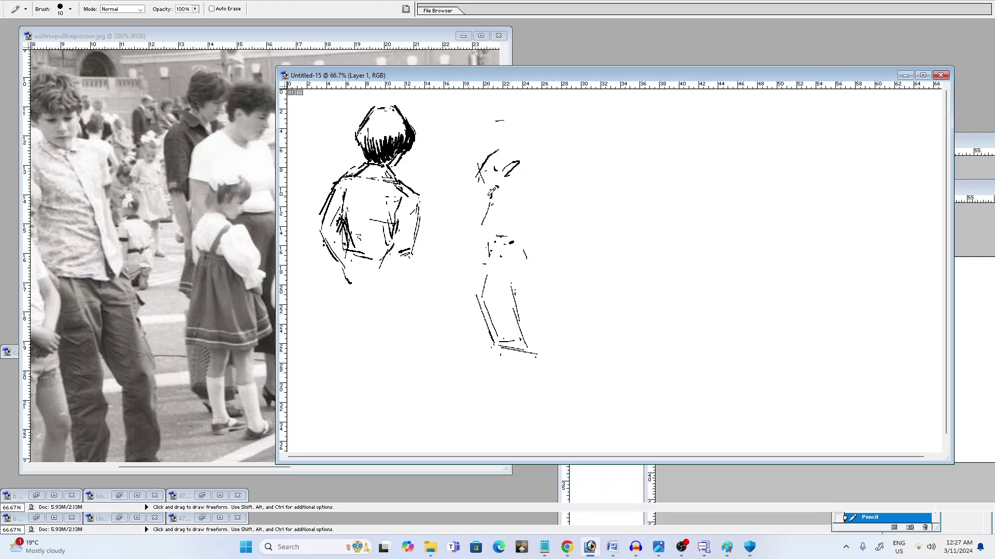
# Outline the girl's shoulders and upper arms, and darken the pinafore strap across her back
pyautogui.moveTo(485, 156); pyautogui.dragTo(480, 203)
pyautogui.moveTo(518, 166)
pyautogui.mouseDown()
pyautogui.moveTo(528, 160)
pyautogui.moveTo(501, 145)
pyautogui.moveTo(515, 155)
pyautogui.moveTo(496, 185)
pyautogui.moveTo(504, 191)
pyautogui.moveTo(510, 177)
pyautogui.moveTo(524, 199)
pyautogui.moveTo(534, 181)
pyautogui.mouseUp()
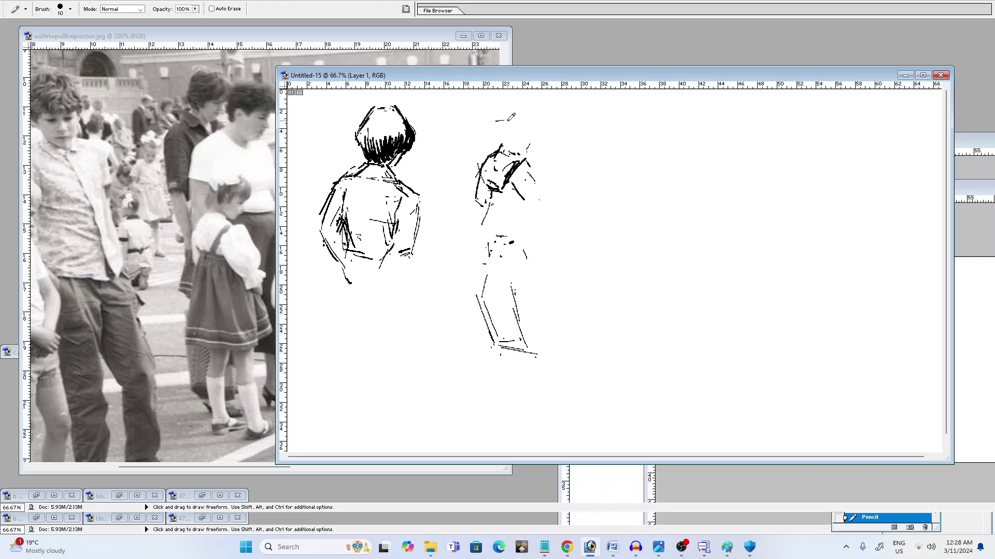
pyautogui.click(499, 136)
# Draw the girl's shoes and inner leg lines, moving the drawing window aside to uncover more of the photo
pyautogui.moveTo(492, 347); pyautogui.dragTo(507, 347)
pyautogui.moveTo(531, 354); pyautogui.dragTo(542, 350)
pyautogui.moveTo(402, 76); pyautogui.dragTo(439, 74)
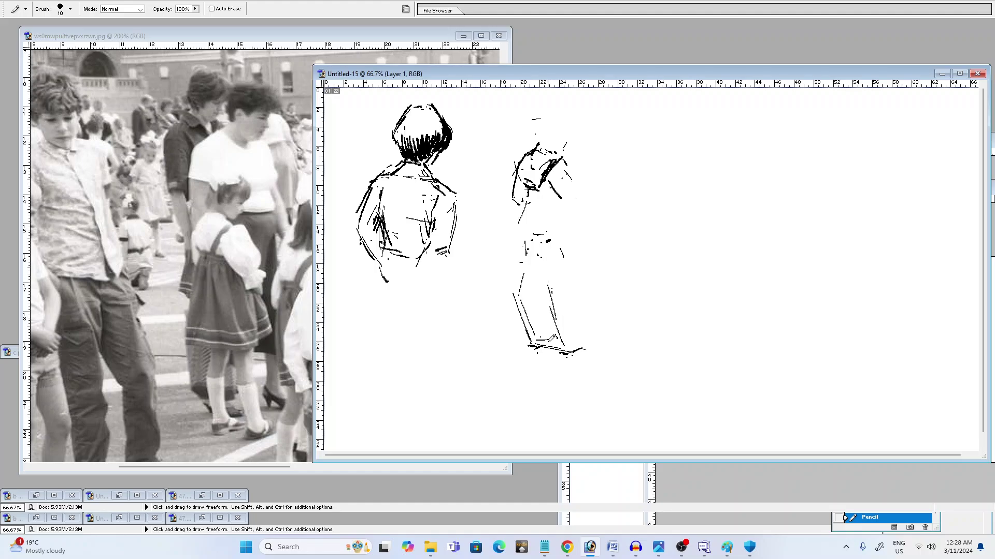
pyautogui.click(547, 335)
pyautogui.moveTo(538, 334); pyautogui.dragTo(554, 344)
pyautogui.moveTo(529, 298)
pyautogui.mouseDown()
pyautogui.moveTo(534, 326)
pyautogui.moveTo(533, 293)
pyautogui.mouseUp()
pyautogui.moveTo(553, 307)
pyautogui.mouseDown()
pyautogui.moveTo(564, 354)
pyautogui.moveTo(575, 348)
pyautogui.mouseUp()
# Sketch the lower hem lines of the girl's skirt and strengthen the skirt's back edge below the waist
pyautogui.moveTo(508, 246)
pyautogui.mouseDown()
pyautogui.moveTo(531, 253)
pyautogui.moveTo(516, 261)
pyautogui.moveTo(545, 269)
pyautogui.mouseUp()
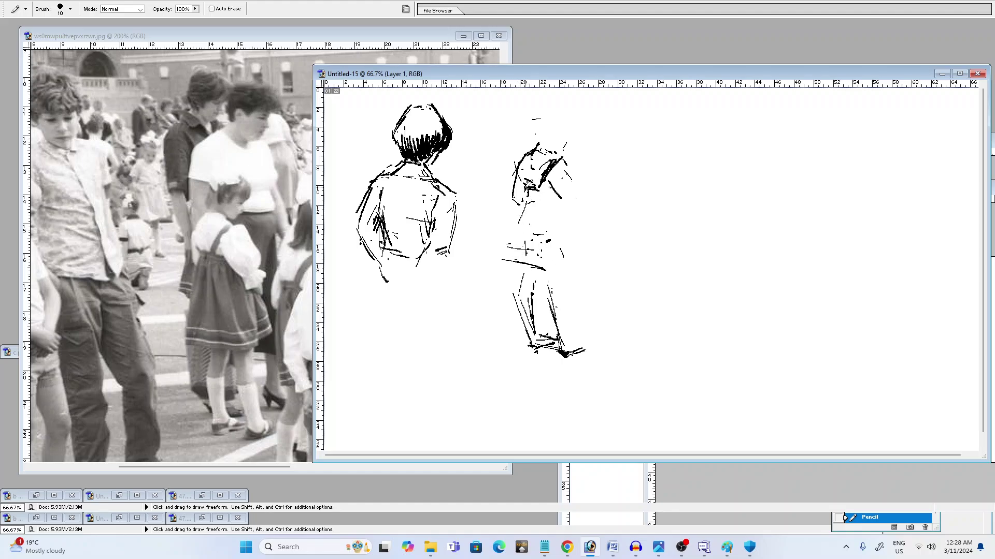
pyautogui.moveTo(526, 185); pyautogui.dragTo(514, 226)
pyautogui.click(566, 264)
pyautogui.click(562, 272)
# Strengthen the outline of the girl's front leg and fill in the dark shoe beneath it
pyautogui.moveTo(552, 280); pyautogui.dragTo(550, 293)
pyautogui.moveTo(553, 280); pyautogui.dragTo(570, 340)
pyautogui.moveTo(556, 302); pyautogui.dragTo(569, 339)
pyautogui.moveTo(560, 361)
pyautogui.mouseDown()
pyautogui.moveTo(587, 349)
pyautogui.moveTo(578, 341)
pyautogui.mouseUp()
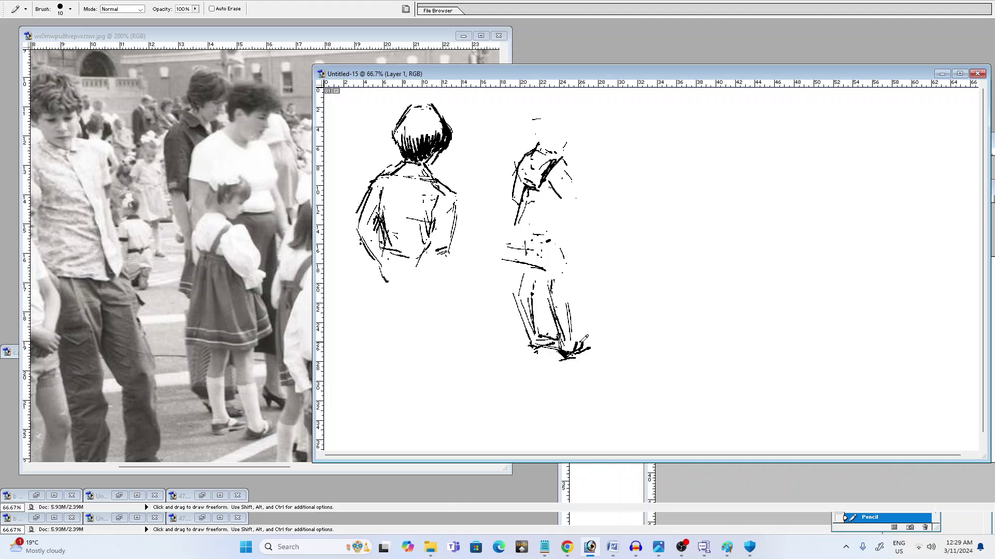
pyautogui.moveTo(581, 345); pyautogui.dragTo(586, 346)
pyautogui.moveTo(554, 302); pyautogui.dragTo(565, 337)
# Thin the heavy line on the girl's front leg with the Eraser, and touch up both shoes with the Pencil
pyautogui.press('e')
pyautogui.moveTo(560, 324); pyautogui.dragTo(560, 344)
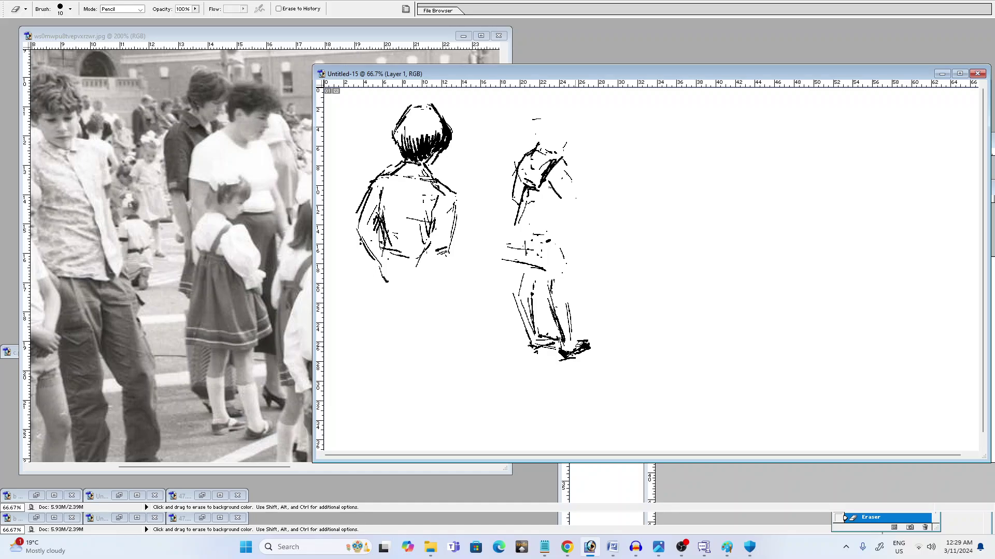
pyautogui.press('b')
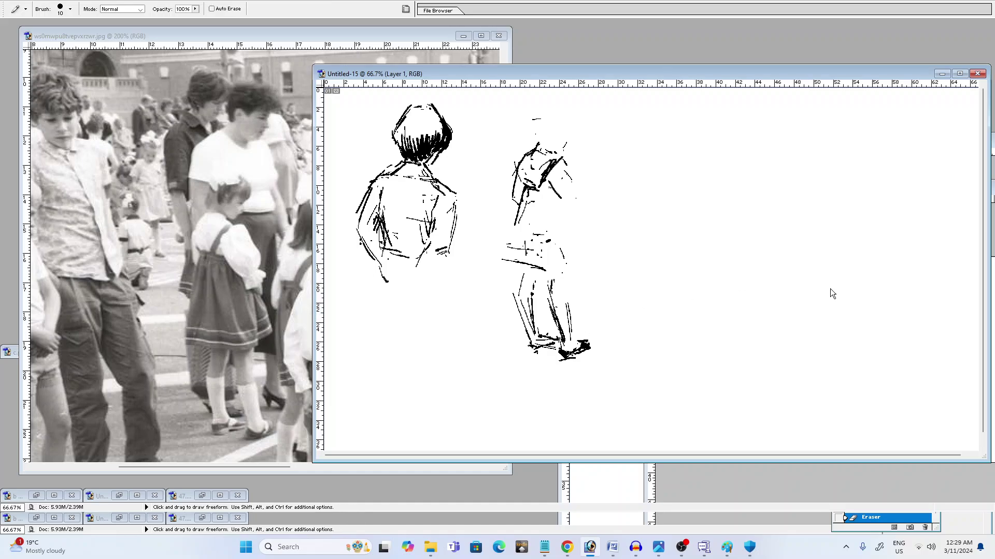
pyautogui.moveTo(589, 344); pyautogui.dragTo(593, 342)
pyautogui.moveTo(541, 340)
pyautogui.mouseDown()
pyautogui.moveTo(532, 344)
pyautogui.moveTo(541, 341)
pyautogui.mouseUp()
# Draw the girl's waistband and complete the flared skirt outline with its back edge, bottom hem and front edge
pyautogui.moveTo(519, 229)
pyautogui.mouseDown()
pyautogui.moveTo(509, 264)
pyautogui.moveTo(510, 255)
pyautogui.mouseUp()
pyautogui.moveTo(526, 178); pyautogui.dragTo(535, 186)
pyautogui.moveTo(545, 176)
pyautogui.mouseDown()
pyautogui.moveTo(538, 188)
pyautogui.moveTo(558, 192)
pyautogui.mouseUp()
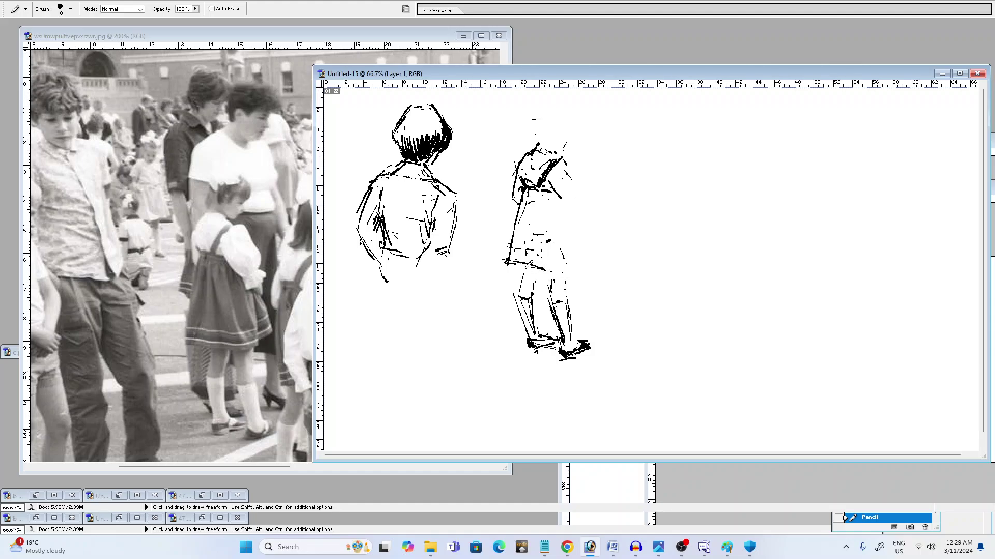
pyautogui.moveTo(524, 263); pyautogui.dragTo(578, 270)
pyautogui.moveTo(573, 232); pyautogui.dragTo(581, 259)
pyautogui.moveTo(569, 233); pyautogui.dragTo(575, 266)
pyautogui.moveTo(580, 219); pyautogui.dragTo(589, 249)
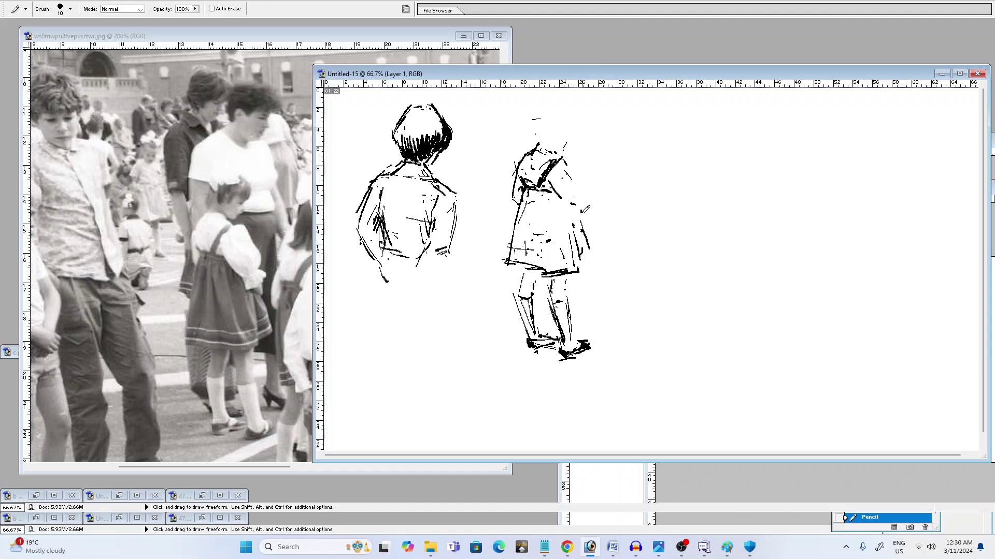
# Draw the girl's puffed sleeve with its cuff and hand, and add a fold line down the skirt
pyautogui.moveTo(568, 201); pyautogui.dragTo(574, 197)
pyautogui.moveTo(567, 162)
pyautogui.mouseDown()
pyautogui.moveTo(585, 186)
pyautogui.moveTo(568, 201)
pyautogui.moveTo(574, 164)
pyautogui.moveTo(584, 181)
pyautogui.moveTo(543, 174)
pyautogui.moveTo(556, 158)
pyautogui.moveTo(524, 180)
pyautogui.mouseUp()
pyautogui.moveTo(545, 192); pyautogui.dragTo(537, 237)
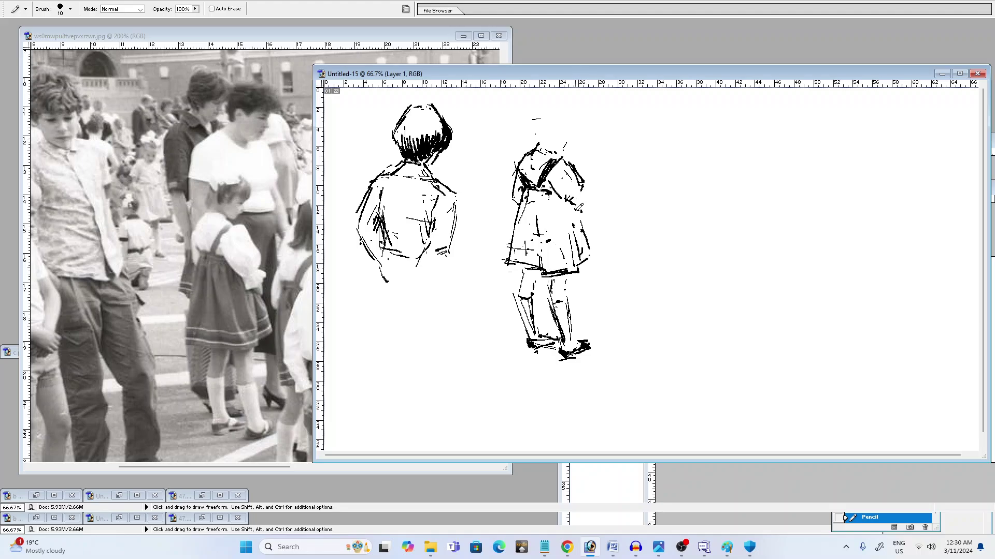
pyautogui.moveTo(573, 206); pyautogui.dragTo(577, 213)
pyautogui.moveTo(571, 197); pyautogui.dragTo(583, 183)
pyautogui.moveTo(574, 209); pyautogui.dragTo(572, 218)
pyautogui.moveTo(581, 171); pyautogui.dragTo(587, 192)
# Refine the girl's neckline and the lower edge of her sleeve with the Pencil
pyautogui.press('e')
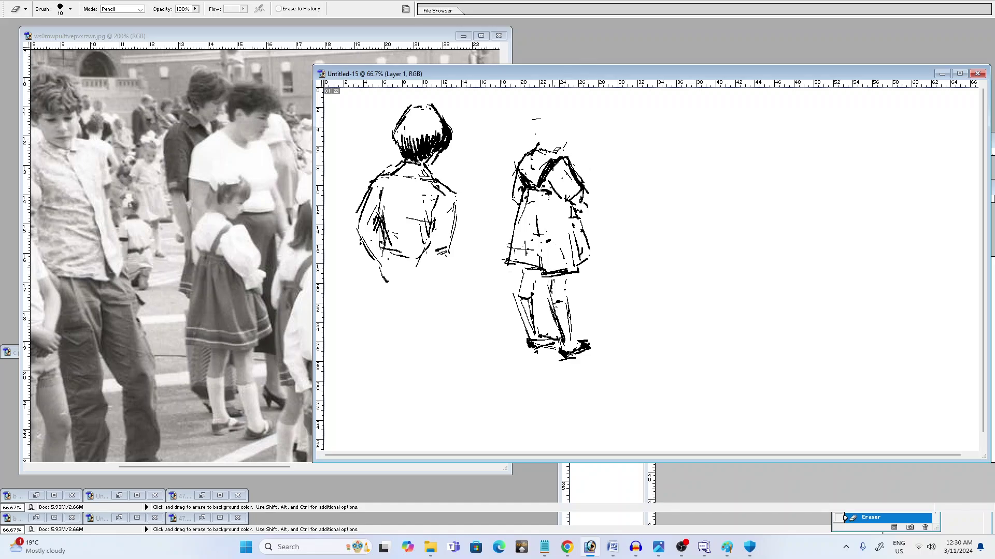
pyautogui.press('b')
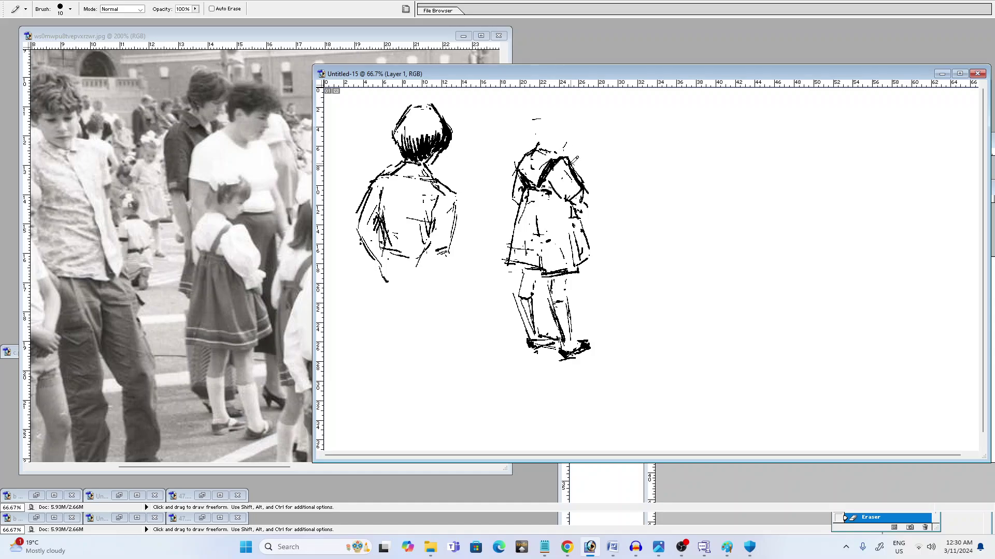
pyautogui.moveTo(553, 144); pyautogui.dragTo(547, 150)
pyautogui.press('e')
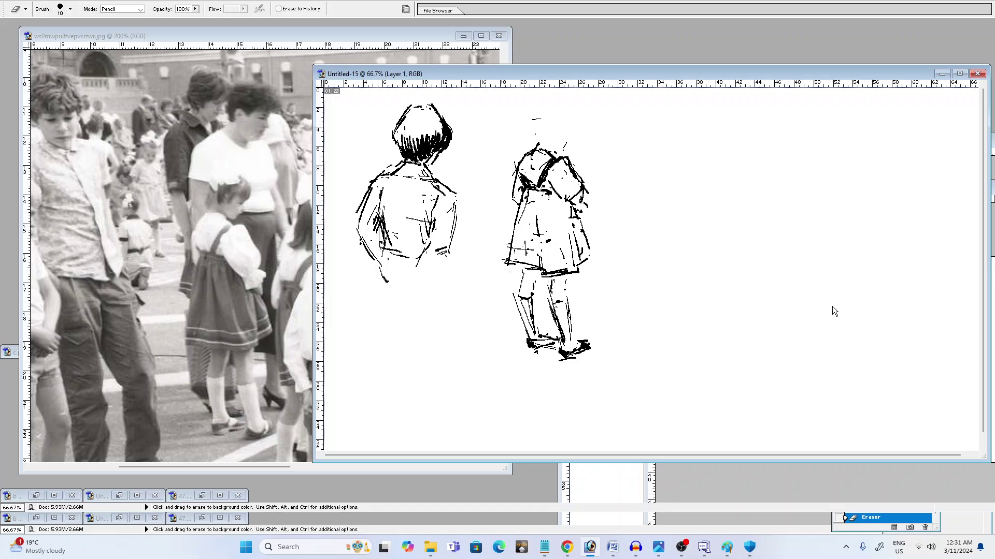
pyautogui.press('b')
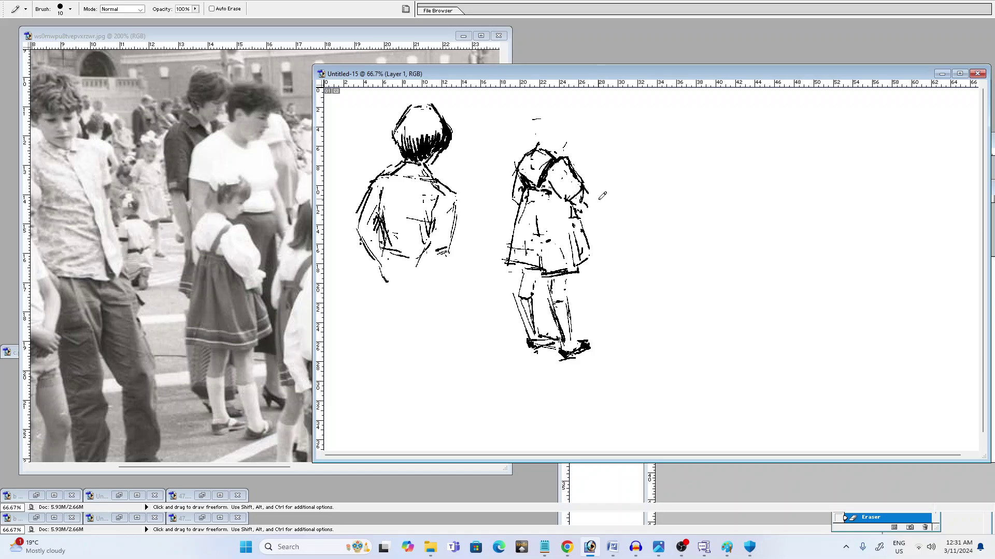
pyautogui.moveTo(565, 193); pyautogui.dragTo(573, 198)
pyautogui.click(682, 550)
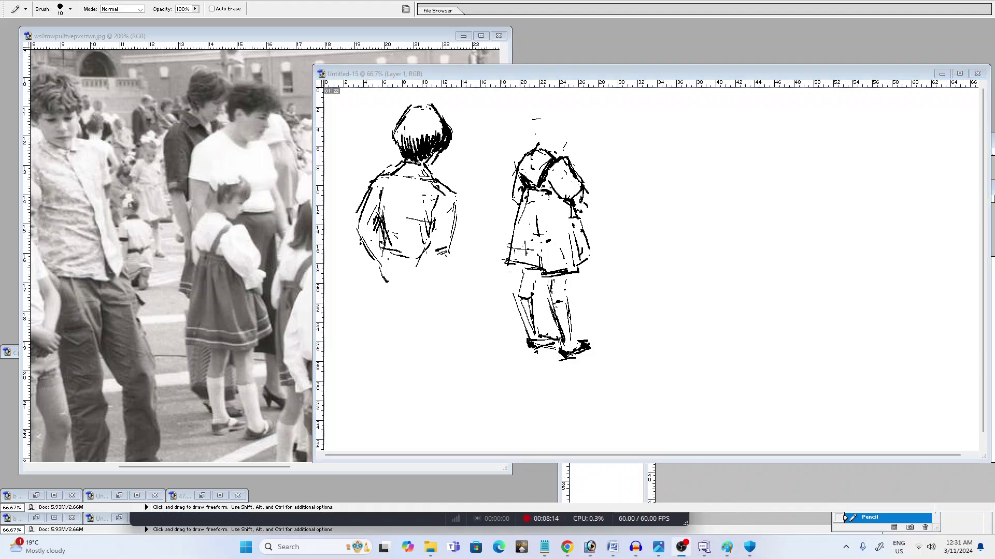
pyautogui.click(472, 80)
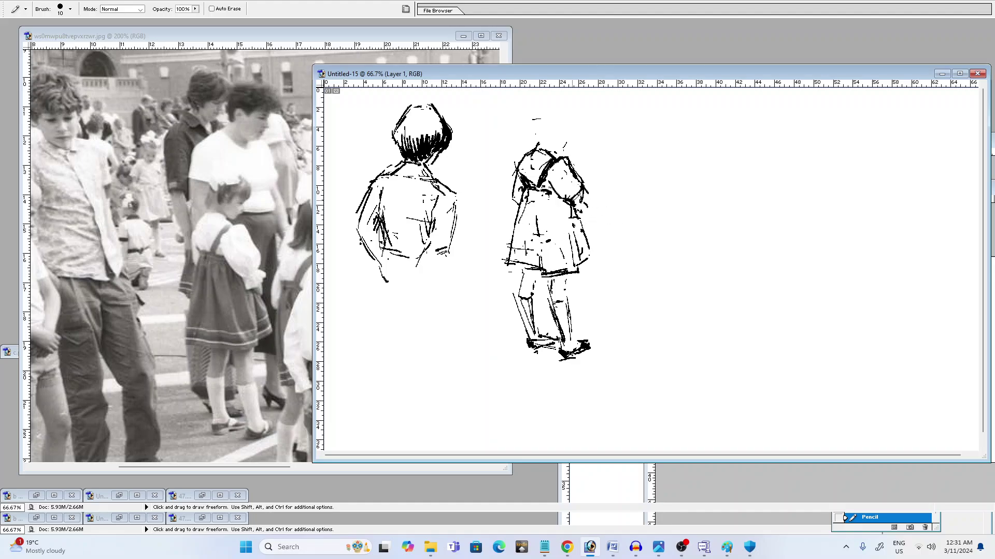
# Darken the skirt's front edge and add strokes to the girl's sleeve, cuff and hand
pyautogui.moveTo(580, 222); pyautogui.dragTo(593, 258)
pyautogui.moveTo(586, 206)
pyautogui.mouseDown()
pyautogui.moveTo(583, 187)
pyautogui.moveTo(577, 196)
pyautogui.moveTo(559, 190)
pyautogui.moveTo(585, 192)
pyautogui.moveTo(589, 223)
pyautogui.mouseUp()
pyautogui.moveTo(573, 188)
pyautogui.mouseDown()
pyautogui.moveTo(586, 182)
pyautogui.moveTo(569, 190)
pyautogui.moveTo(584, 227)
pyautogui.mouseUp()
# Draw the girl's neck and bowed head with her facial features, undoing a stray stroke above the head
pyautogui.moveTo(552, 150)
pyautogui.mouseDown()
pyautogui.moveTo(563, 145)
pyautogui.moveTo(536, 120)
pyautogui.mouseUp()
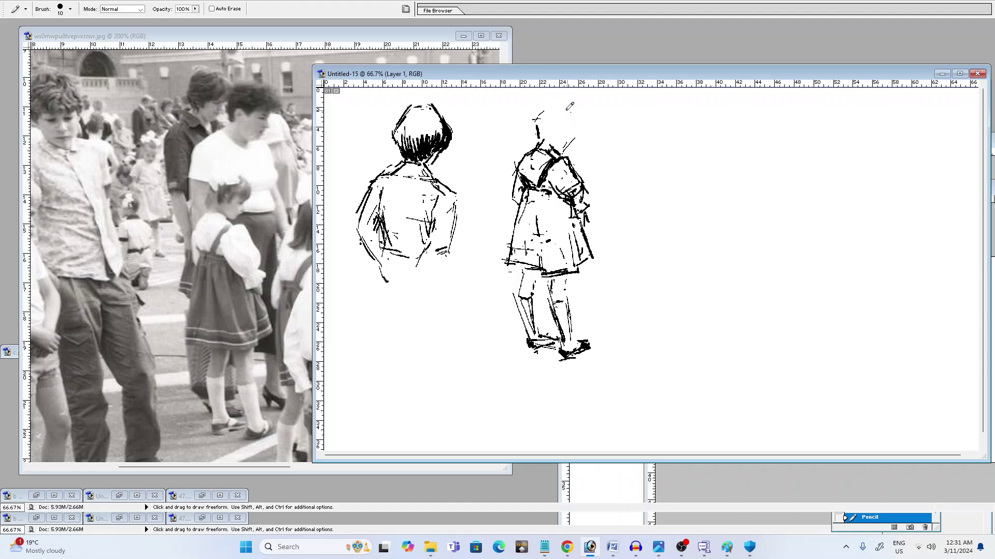
pyautogui.moveTo(561, 105)
pyautogui.mouseDown()
pyautogui.moveTo(577, 116)
pyautogui.moveTo(578, 137)
pyautogui.mouseUp()
pyautogui.moveTo(556, 97); pyautogui.dragTo(580, 117)
pyautogui.hotkey('ctrl', 'z')
pyautogui.moveTo(536, 115); pyautogui.dragTo(552, 101)
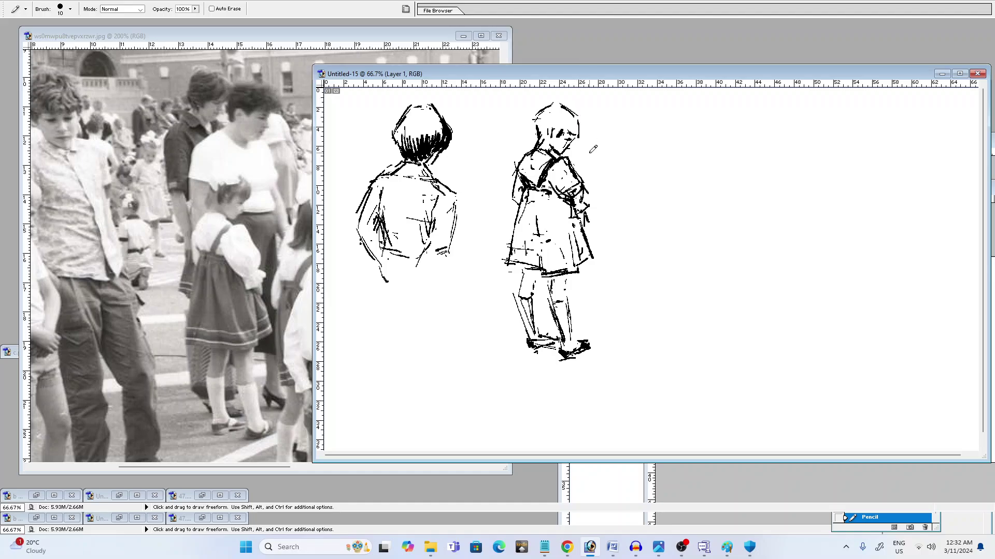
# Add fold strokes to the girl's sleeve and skirt, and strengthen her forearm and the skirt's front edge
pyautogui.hotkey('ctrl', '-')
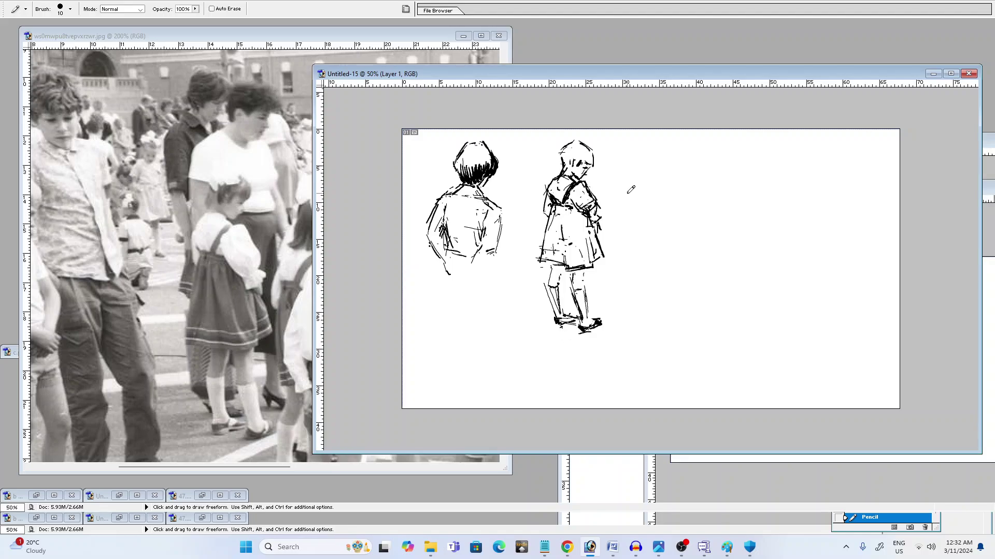
pyautogui.hotkey('ctrl', '+')
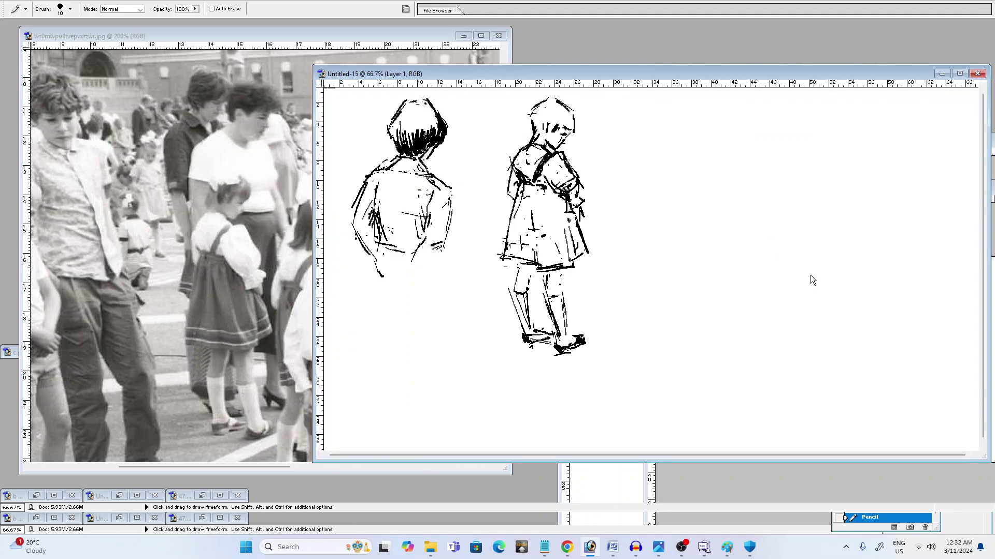
pyautogui.press('e')
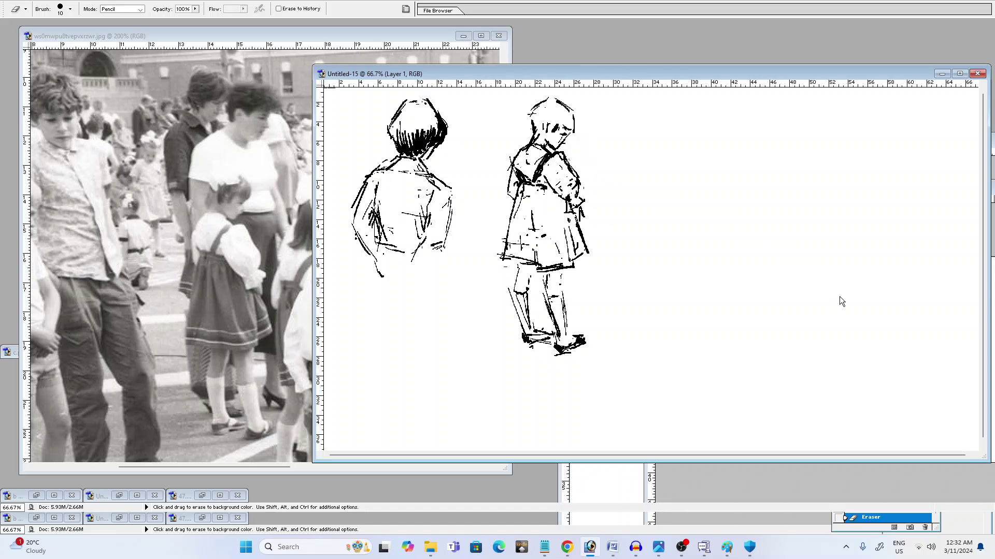
pyautogui.press('b')
pyautogui.moveTo(551, 174)
pyautogui.mouseDown()
pyautogui.moveTo(533, 230)
pyautogui.moveTo(577, 265)
pyautogui.mouseUp()
pyautogui.moveTo(555, 191)
pyautogui.mouseDown()
pyautogui.moveTo(580, 201)
pyautogui.moveTo(574, 185)
pyautogui.mouseUp()
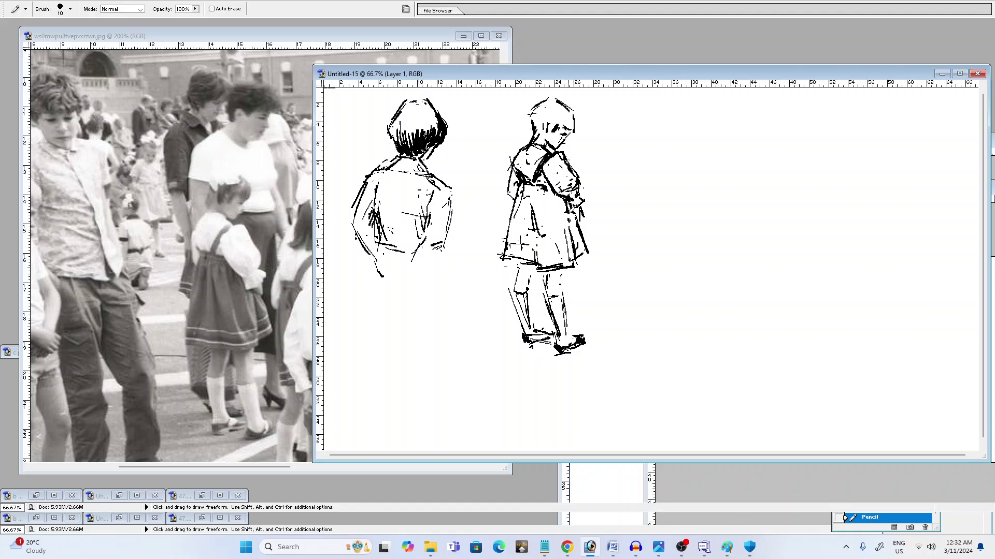
pyautogui.moveTo(568, 213); pyautogui.dragTo(582, 208)
pyautogui.moveTo(568, 216); pyautogui.dragTo(580, 213)
pyautogui.moveTo(576, 213)
pyautogui.mouseDown()
pyautogui.moveTo(594, 250)
pyautogui.moveTo(597, 239)
pyautogui.moveTo(579, 268)
pyautogui.mouseUp()
# Clean up the marks inside the girl's sleeve and beside her back strap with the Eraser
pyautogui.press('e')
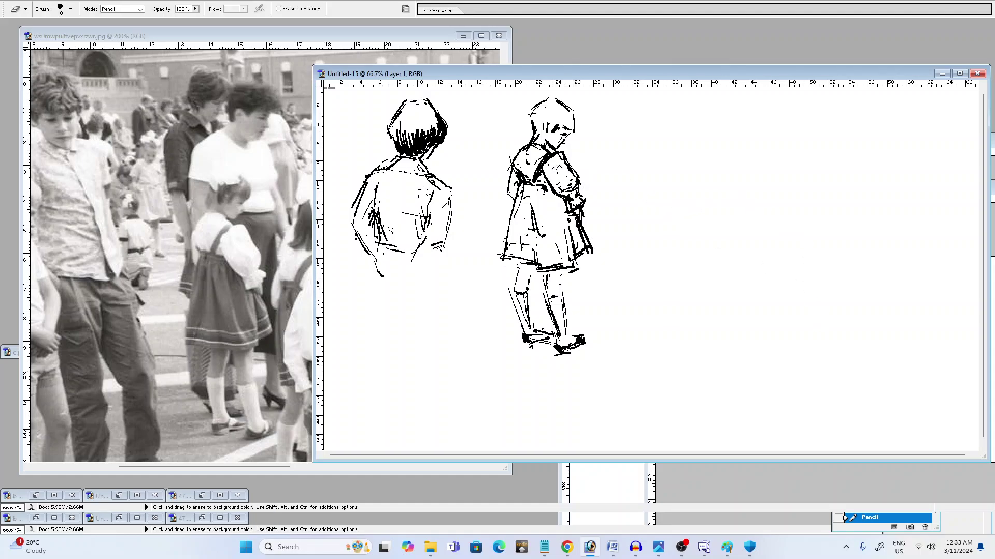
pyautogui.moveTo(556, 168); pyautogui.dragTo(557, 181)
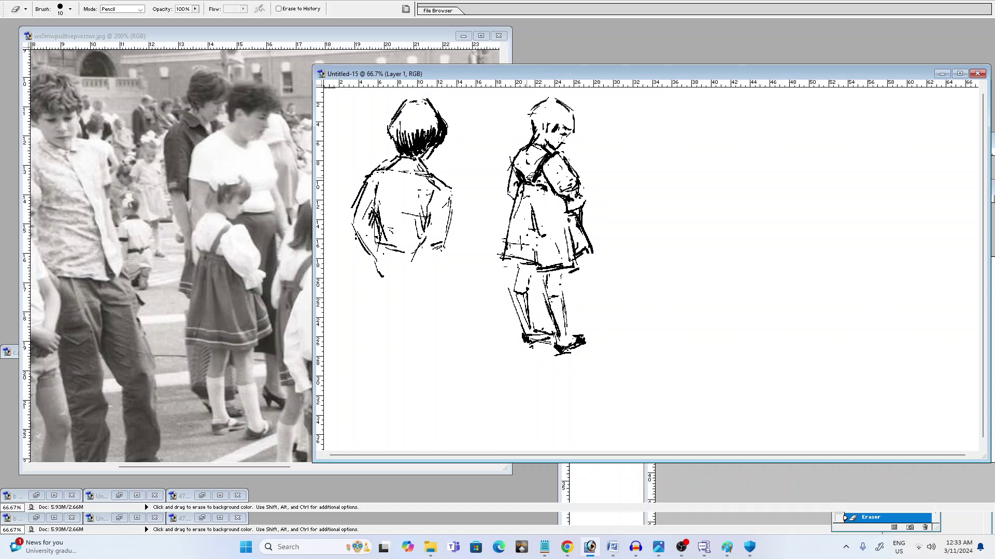
pyautogui.moveTo(529, 176); pyautogui.dragTo(524, 168)
# Duplicate the crowd photo onto a new layer and look across its crouching figures at 300% zoom for another subject
pyautogui.hotkey('ctrl', '-')
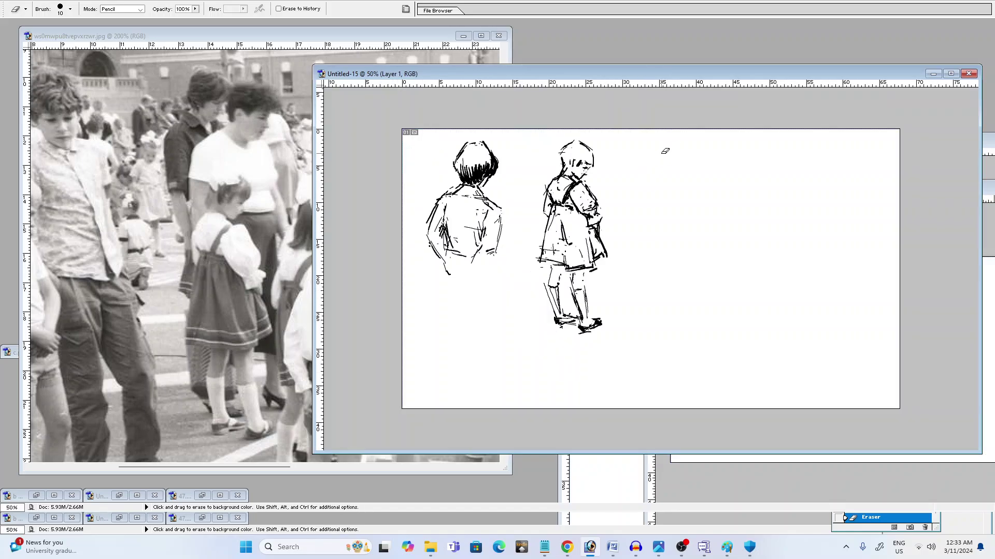
pyautogui.click(367, 35)
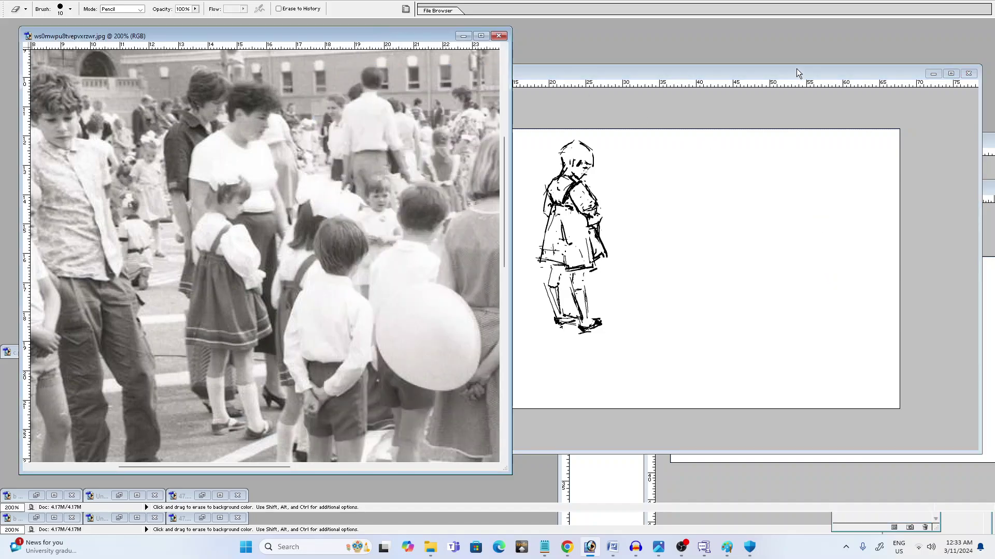
pyautogui.hotkey('ctrl', 'j')
pyautogui.press('space')
pyautogui.moveTo(408, 206); pyautogui.dragTo(324, 161)
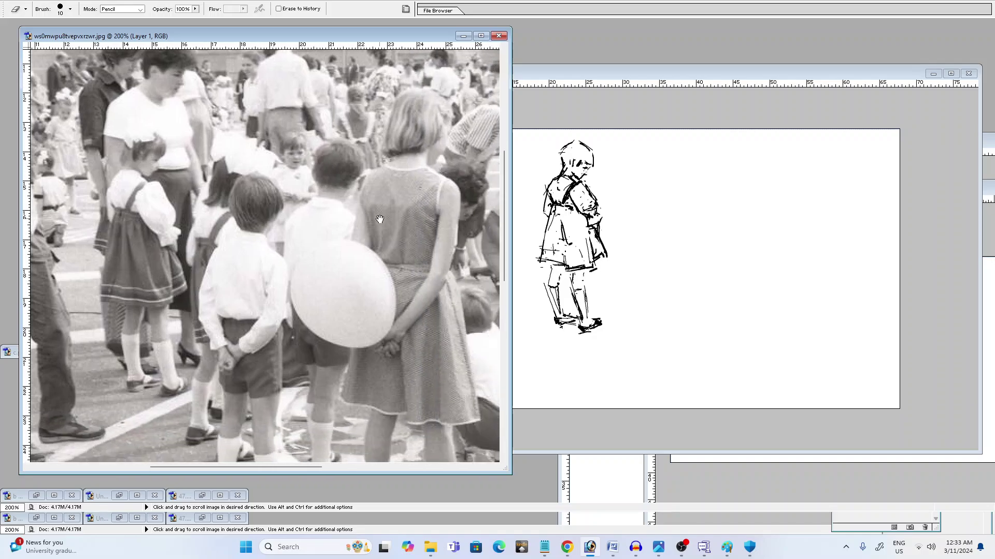
pyautogui.moveTo(380, 220)
pyautogui.mouseDown()
pyautogui.moveTo(319, 204)
pyautogui.moveTo(327, 242)
pyautogui.mouseUp()
pyautogui.moveTo(407, 243)
pyautogui.mouseDown()
pyautogui.moveTo(331, 230)
pyautogui.moveTo(367, 227)
pyautogui.moveTo(348, 267)
pyautogui.moveTo(366, 286)
pyautogui.moveTo(349, 294)
pyautogui.mouseUp()
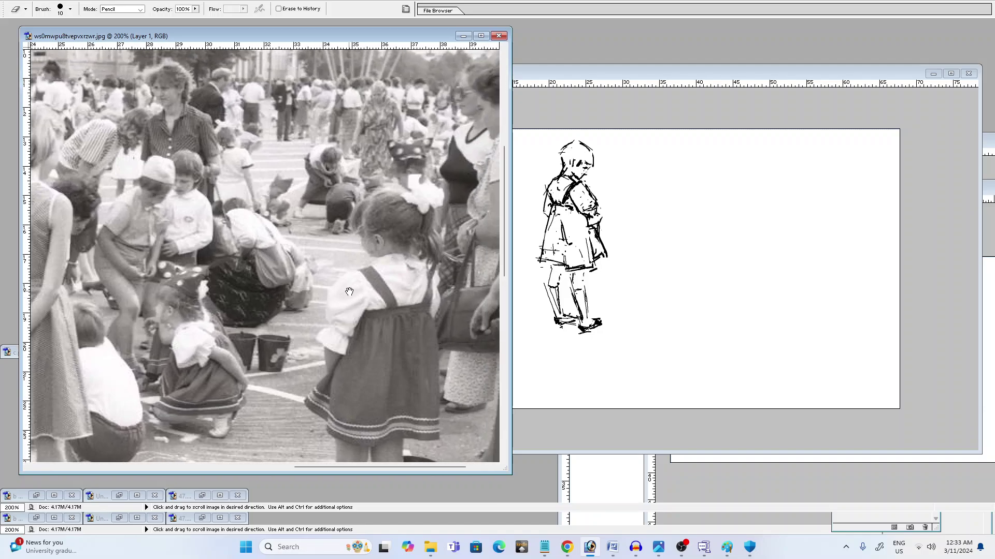
pyautogui.hotkey('ctrl', '+')
pyautogui.moveTo(393, 253); pyautogui.dragTo(314, 302)
# Rearrange the windows with the drawing at 66.7% zoom below the photo, keeping the crouching figures visible above the canvas
pyautogui.click(636, 73)
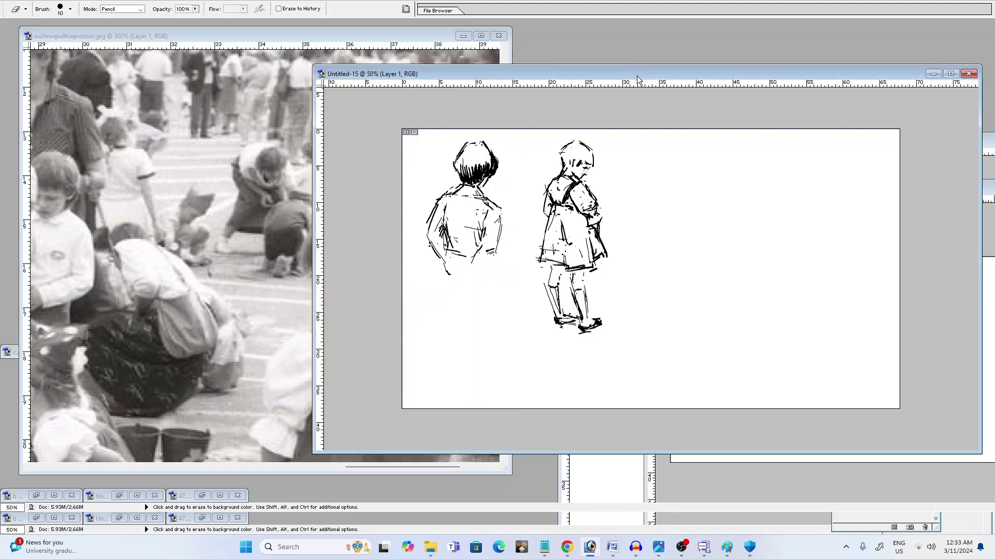
pyautogui.hotkey('ctrl', '+')
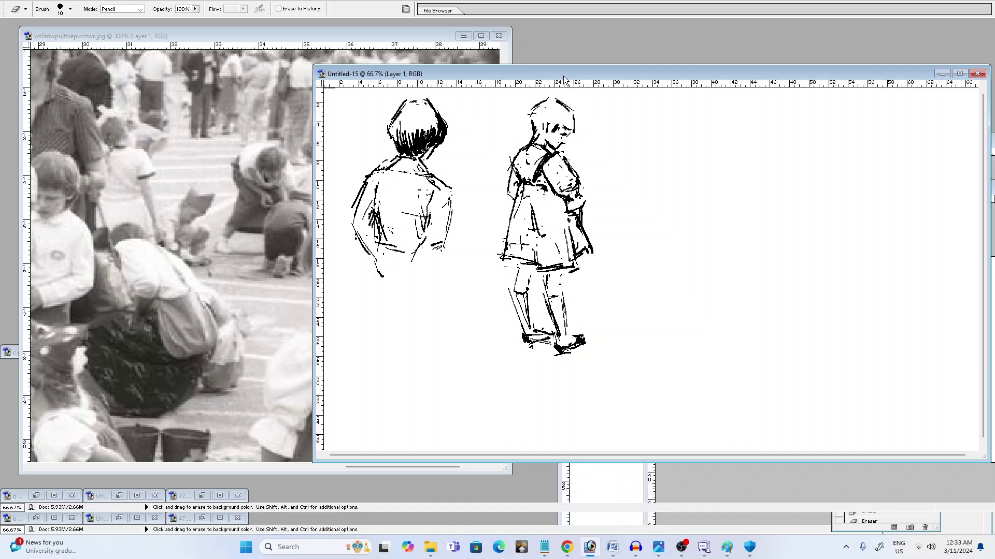
pyautogui.moveTo(563, 76); pyautogui.dragTo(178, 265)
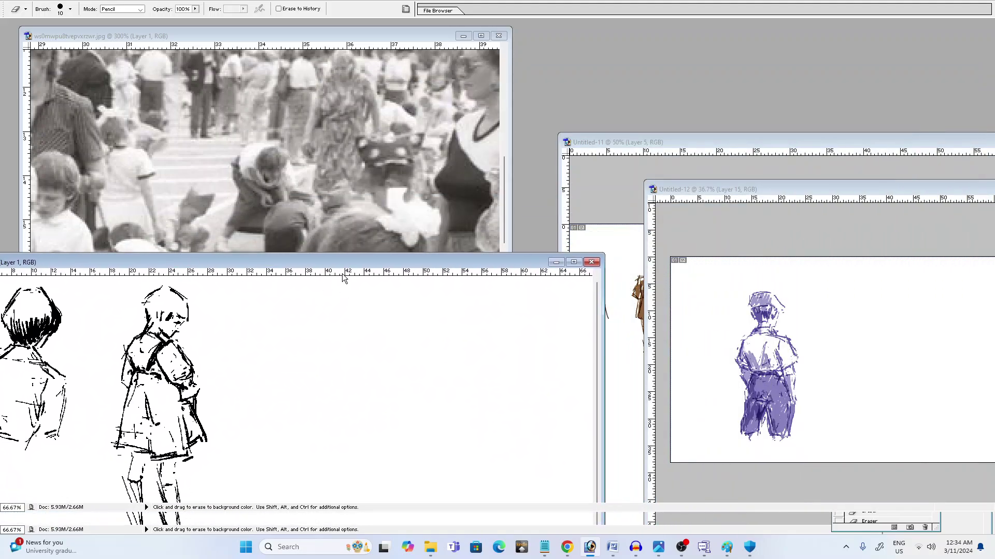
pyautogui.click(351, 36)
pyautogui.moveTo(352, 35); pyautogui.dragTo(361, 18)
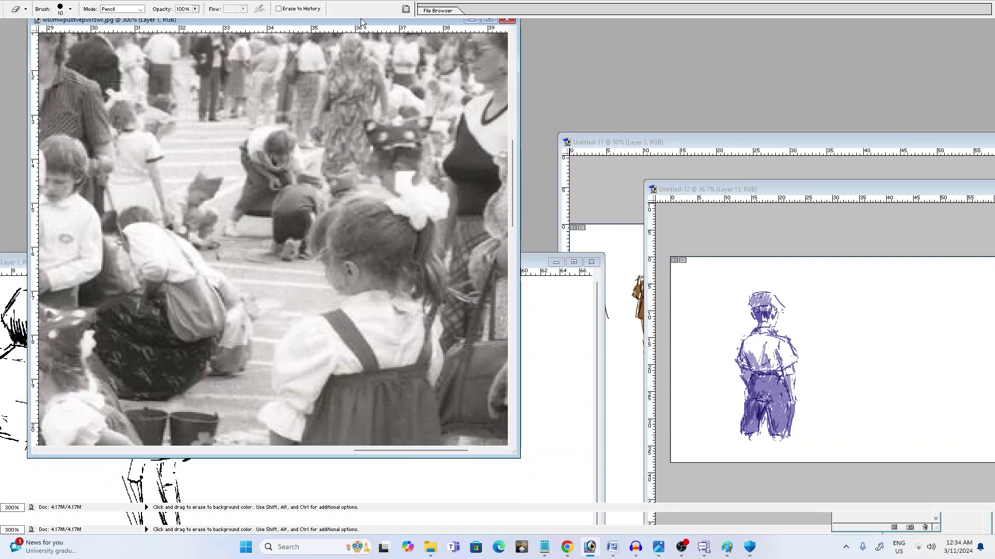
pyautogui.click(537, 265)
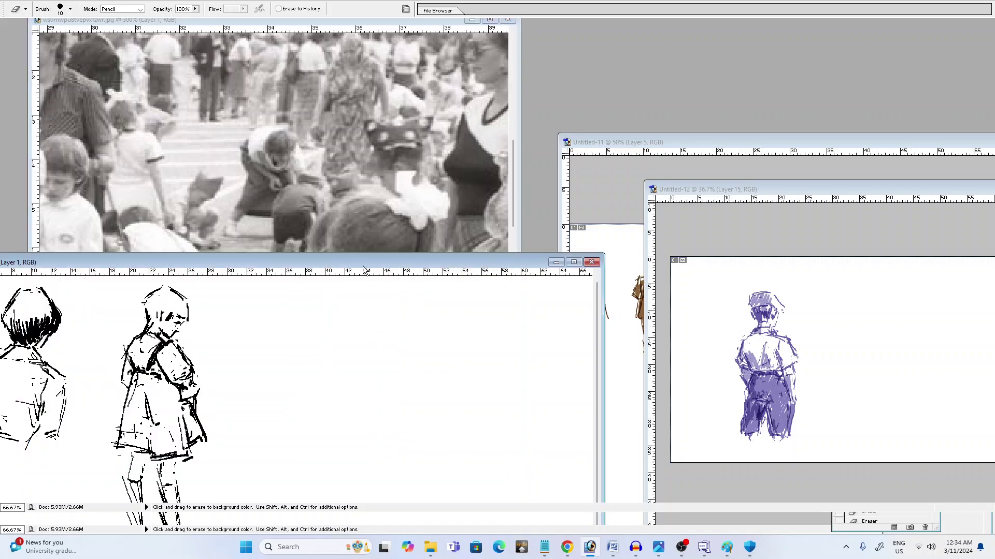
# Narrow the drawing window and set it beside the crouching figures in the photo, with a blank area of canvas in view
pyautogui.moveTo(365, 269)
pyautogui.mouseDown()
pyautogui.moveTo(598, 96)
pyautogui.moveTo(552, 82)
pyautogui.moveTo(493, 45)
pyautogui.mouseUp()
pyautogui.click(210, 208)
pyautogui.click(570, 94)
pyautogui.click(420, 22)
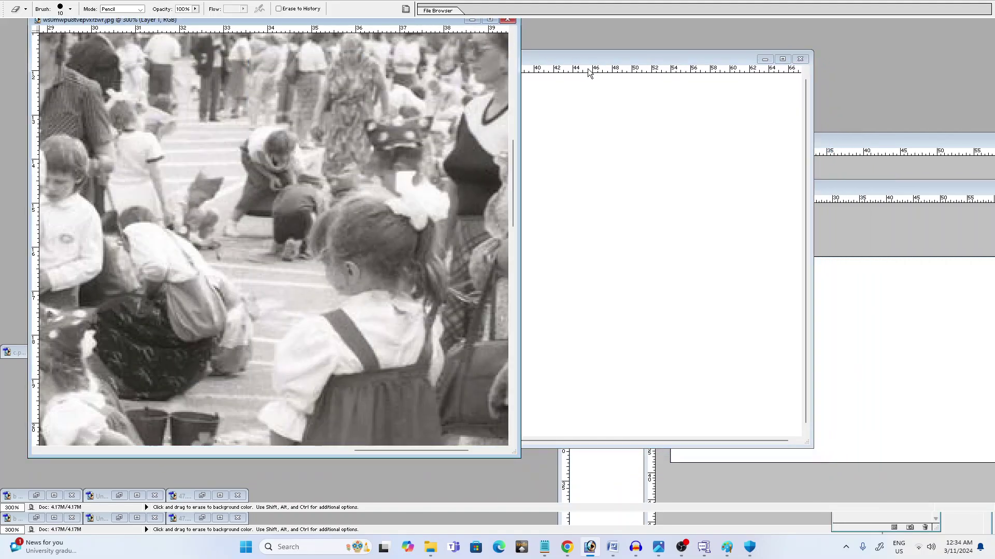
pyautogui.click(588, 70)
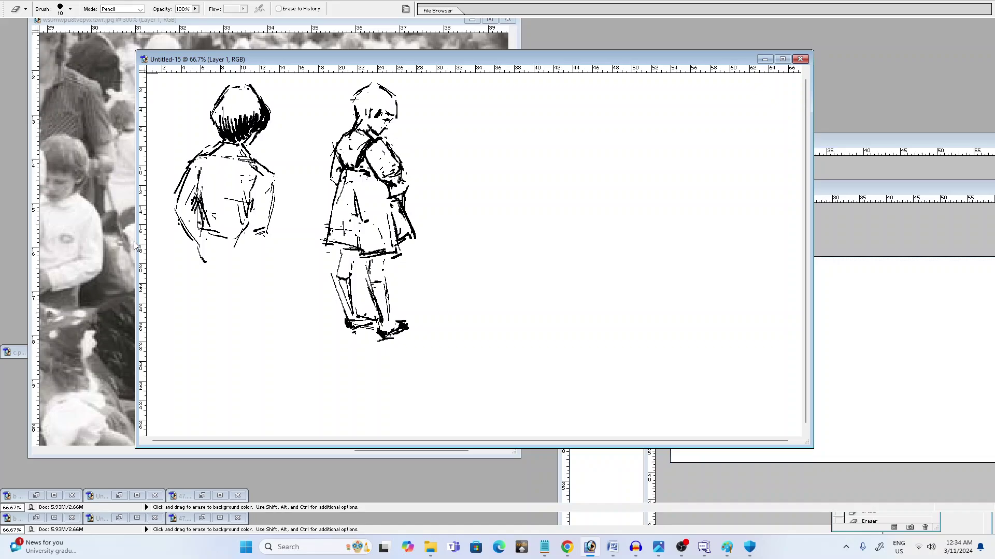
pyautogui.moveTo(136, 240); pyautogui.dragTo(491, 241)
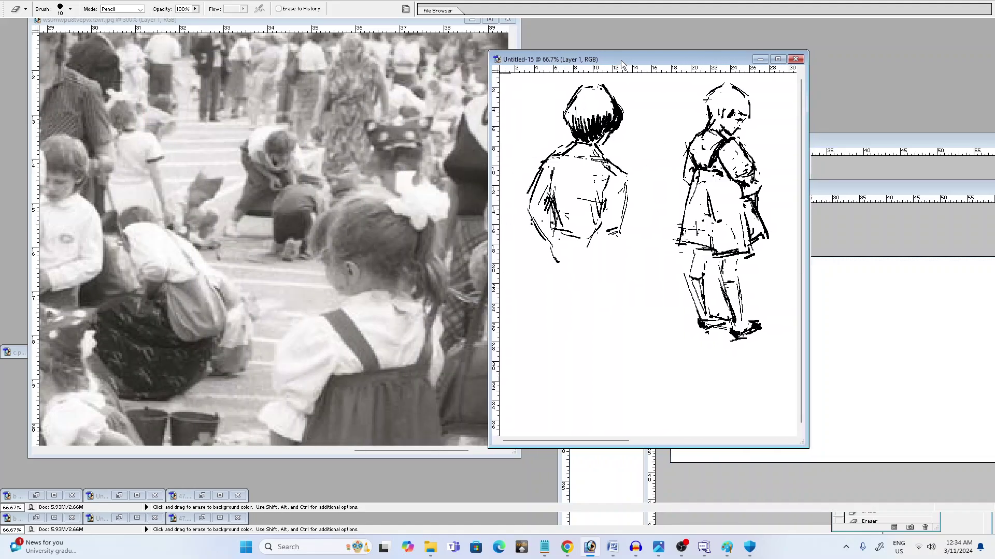
pyautogui.moveTo(655, 60); pyautogui.dragTo(361, 79)
pyautogui.moveTo(477, 258); pyautogui.dragTo(192, 261)
pyautogui.moveTo(330, 78)
pyautogui.mouseDown()
pyautogui.moveTo(493, 46)
pyautogui.moveTo(472, 41)
pyautogui.mouseUp()
# Start a pencil sketch of the crouching figure on the blank canvas with the curved back, shoulder and lowered head
pyautogui.press('b')
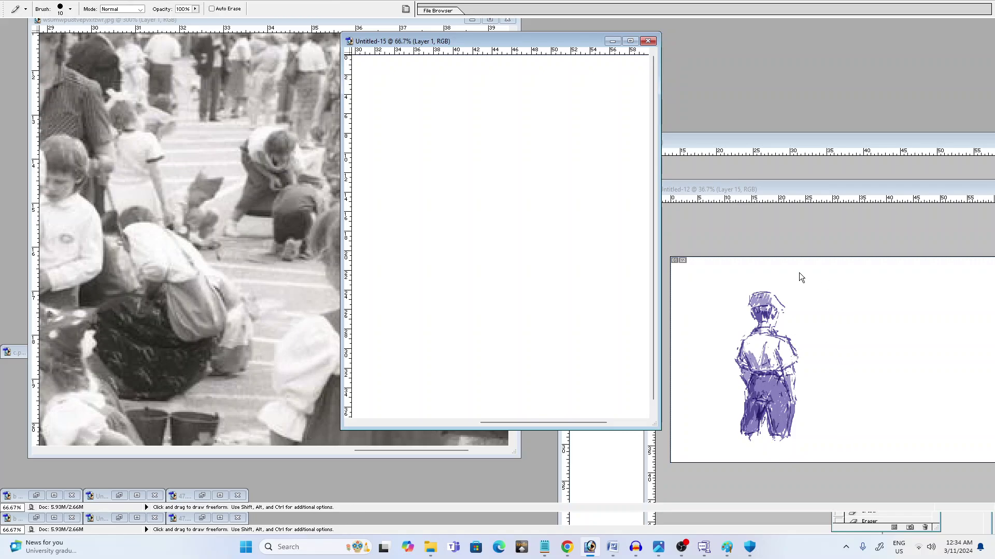
pyautogui.press('space')
pyautogui.moveTo(406, 133)
pyautogui.mouseDown()
pyautogui.moveTo(466, 200)
pyautogui.moveTo(429, 200)
pyautogui.mouseUp()
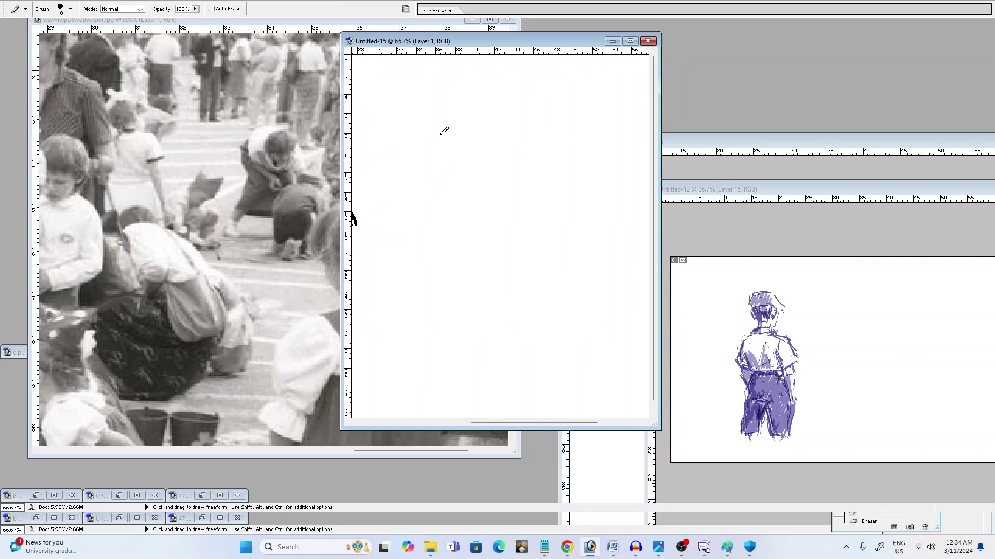
pyautogui.moveTo(430, 139)
pyautogui.mouseDown()
pyautogui.moveTo(468, 128)
pyautogui.moveTo(444, 150)
pyautogui.moveTo(465, 150)
pyautogui.moveTo(431, 141)
pyautogui.moveTo(448, 173)
pyautogui.moveTo(471, 130)
pyautogui.moveTo(474, 162)
pyautogui.moveTo(452, 138)
pyautogui.moveTo(466, 167)
pyautogui.moveTo(432, 141)
pyautogui.moveTo(421, 162)
pyautogui.moveTo(437, 176)
pyautogui.moveTo(423, 152)
pyautogui.moveTo(451, 151)
pyautogui.mouseUp()
pyautogui.click(426, 155)
pyautogui.click(464, 139)
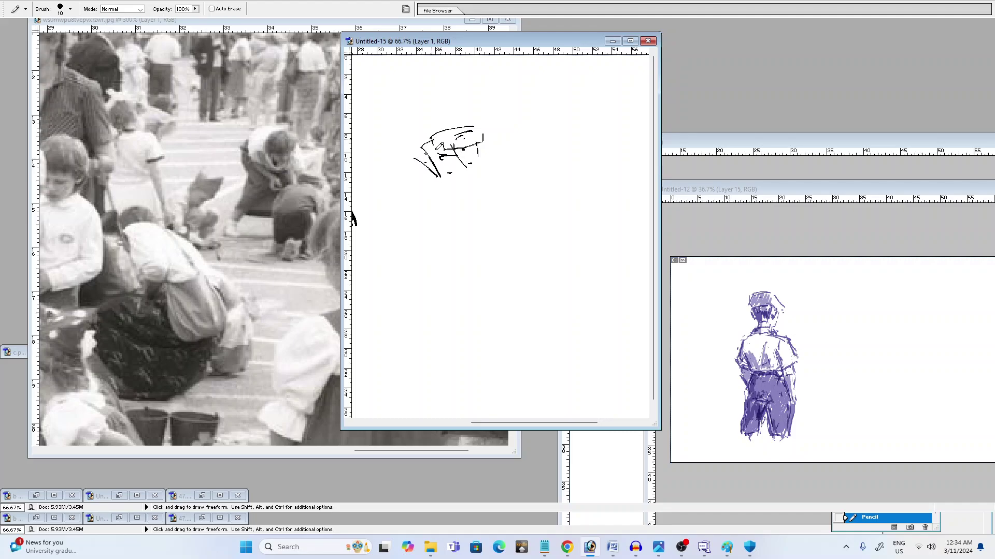
# Pencil in the crouching figure's leg and shoe, the upper arm, a heavy skirt hem and the reaching forearm
pyautogui.moveTo(443, 192)
pyautogui.mouseDown()
pyautogui.moveTo(482, 189)
pyautogui.moveTo(484, 176)
pyautogui.moveTo(432, 207)
pyautogui.moveTo(424, 244)
pyautogui.moveTo(450, 200)
pyautogui.mouseUp()
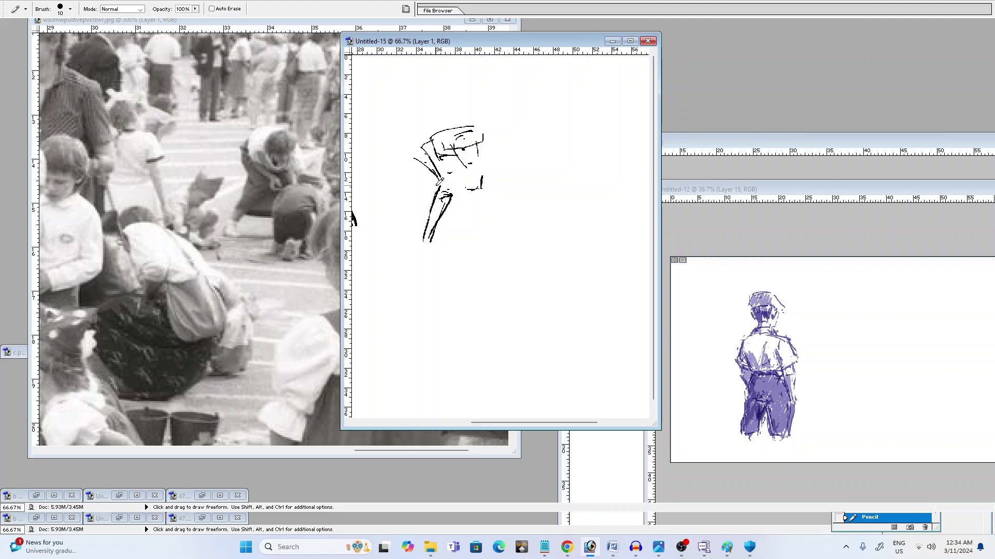
pyautogui.moveTo(425, 140); pyautogui.dragTo(440, 180)
pyautogui.moveTo(431, 251)
pyautogui.mouseDown()
pyautogui.moveTo(422, 248)
pyautogui.moveTo(445, 247)
pyautogui.mouseUp()
pyautogui.moveTo(451, 199)
pyautogui.mouseDown()
pyautogui.moveTo(489, 202)
pyautogui.moveTo(440, 198)
pyautogui.moveTo(462, 198)
pyautogui.mouseUp()
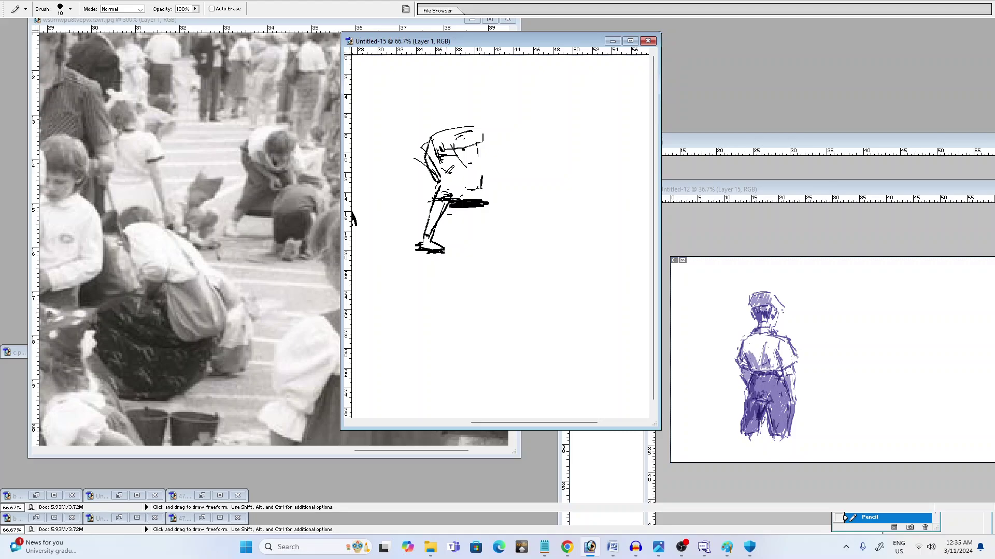
pyautogui.moveTo(445, 172)
pyautogui.mouseDown()
pyautogui.moveTo(470, 183)
pyautogui.moveTo(471, 196)
pyautogui.mouseUp()
# Trim the marks around the crouching figure's hand and skirt front with the Eraser
pyautogui.hotkey('ctrl', '-')
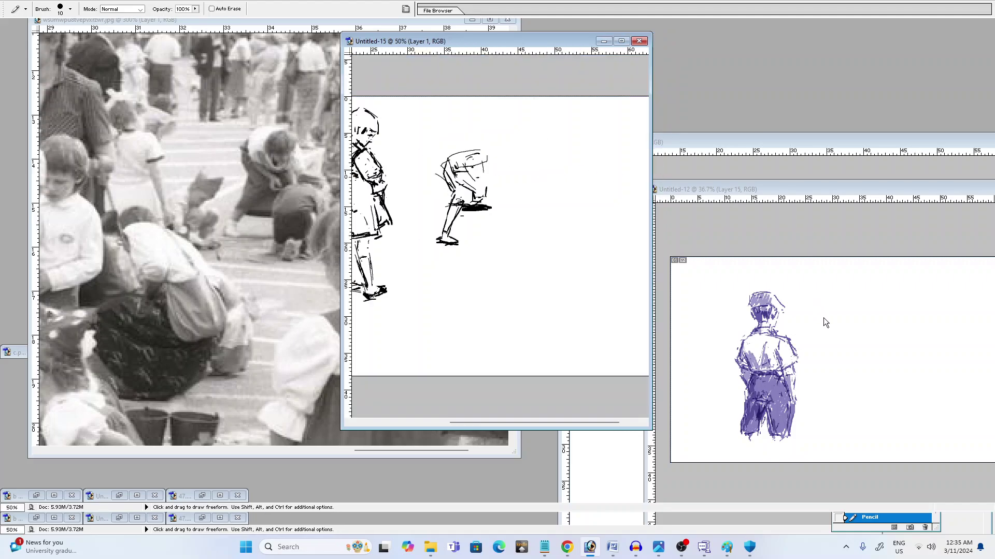
pyautogui.press('e')
pyautogui.moveTo(480, 198); pyautogui.dragTo(496, 185)
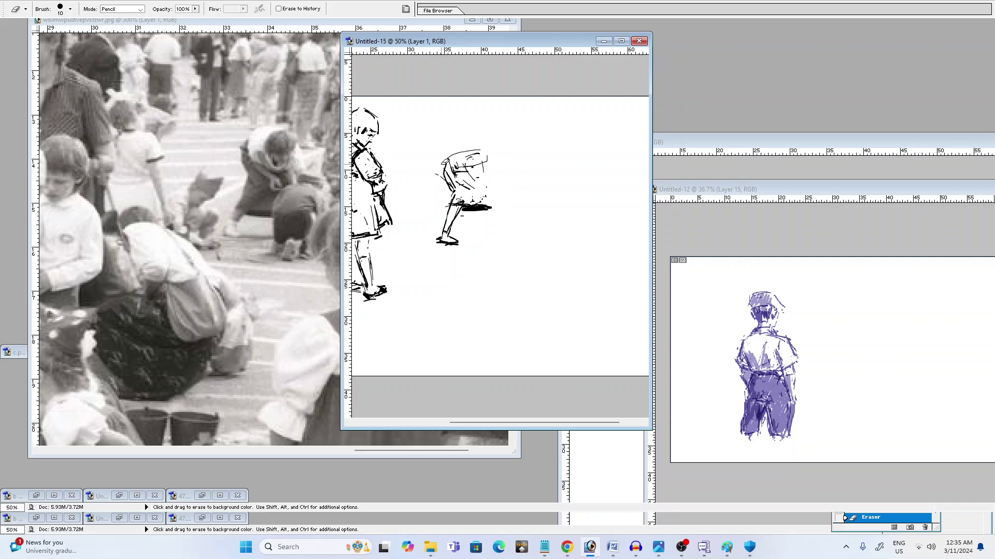
# Strengthen the crouching figure's back curve, front of the head and bent forearm with darker pencil strokes
pyautogui.press('b')
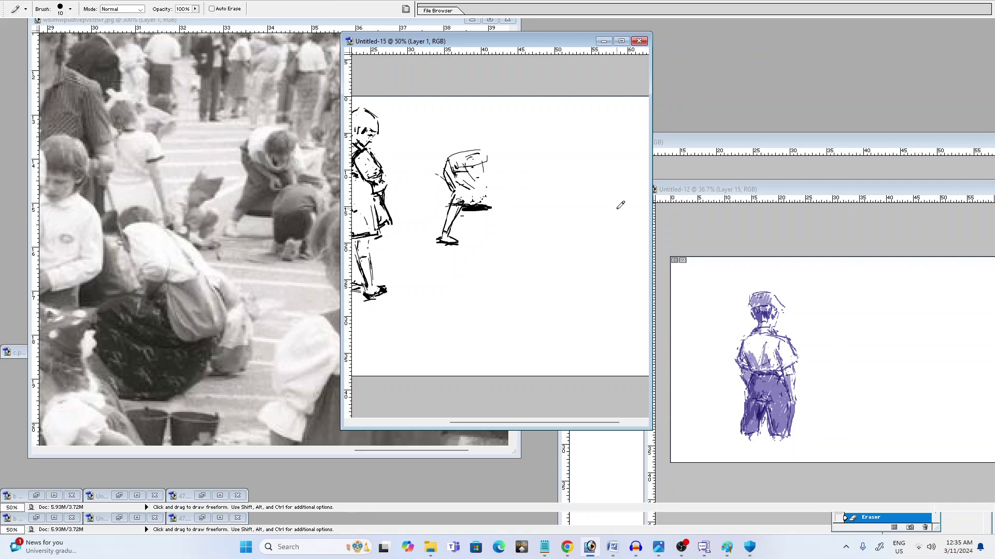
pyautogui.hotkey('ctrl', '=')
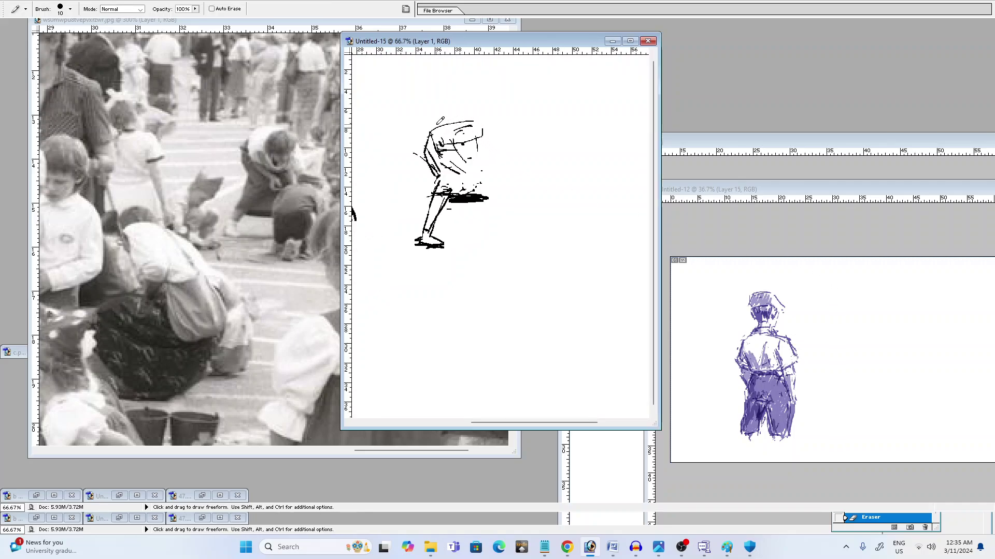
pyautogui.moveTo(427, 157)
pyautogui.mouseDown()
pyautogui.moveTo(437, 127)
pyautogui.moveTo(465, 119)
pyautogui.moveTo(475, 124)
pyautogui.moveTo(440, 154)
pyautogui.moveTo(485, 142)
pyautogui.mouseUp()
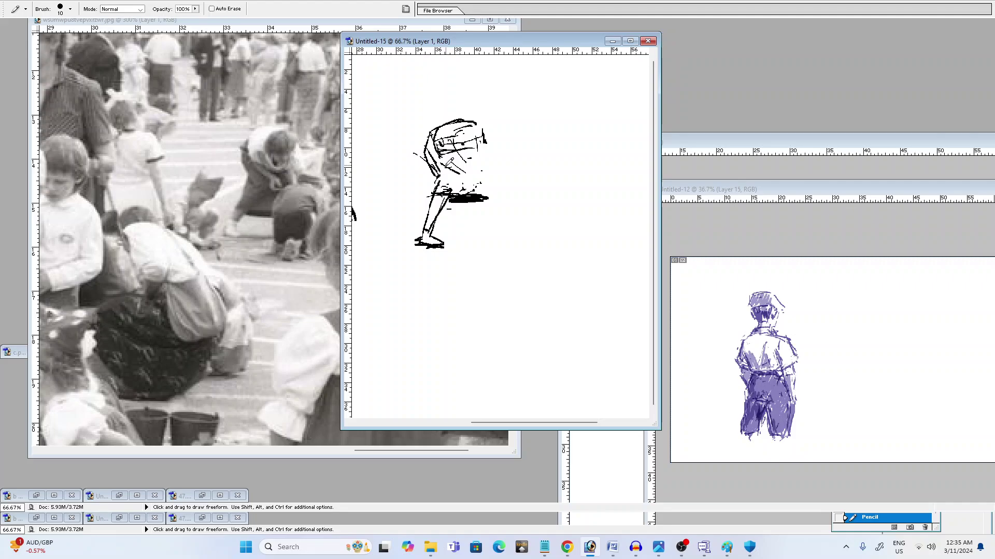
pyautogui.moveTo(440, 152); pyautogui.dragTo(464, 168)
# Erase the heavy hem mark across the crouching figure and redraw the leg with a lower hemline
pyautogui.press('e')
pyautogui.moveTo(474, 187)
pyautogui.mouseDown()
pyautogui.moveTo(440, 192)
pyautogui.moveTo(472, 199)
pyautogui.moveTo(455, 199)
pyautogui.moveTo(479, 190)
pyautogui.mouseUp()
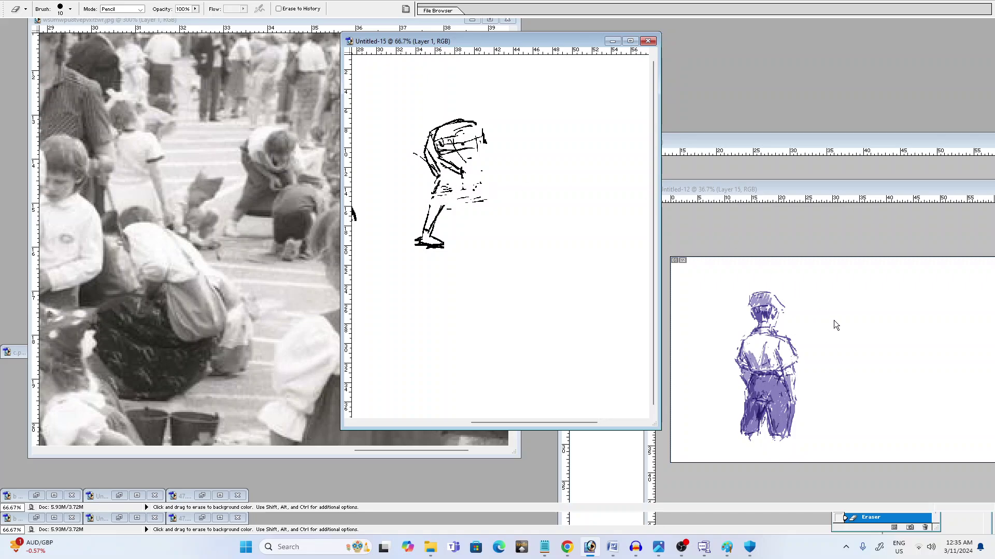
pyautogui.press('b')
pyautogui.moveTo(424, 213)
pyautogui.mouseDown()
pyautogui.moveTo(458, 205)
pyautogui.moveTo(422, 198)
pyautogui.moveTo(427, 209)
pyautogui.moveTo(435, 191)
pyautogui.moveTo(428, 217)
pyautogui.mouseUp()
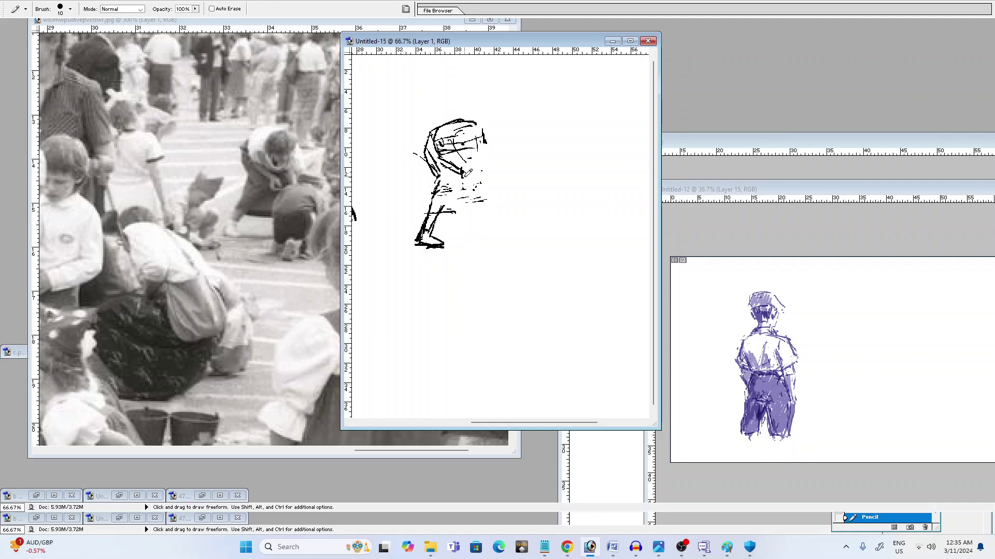
# Draw the crouching figure's hand and dark hair, and clean up the strokes at the wrist with the Eraser
pyautogui.moveTo(465, 183); pyautogui.dragTo(469, 178)
pyautogui.moveTo(462, 171); pyautogui.dragTo(469, 172)
pyautogui.moveTo(471, 146)
pyautogui.mouseDown()
pyautogui.moveTo(485, 142)
pyautogui.moveTo(476, 158)
pyautogui.moveTo(480, 141)
pyautogui.moveTo(461, 128)
pyautogui.moveTo(453, 136)
pyautogui.moveTo(460, 152)
pyautogui.moveTo(474, 136)
pyautogui.mouseUp()
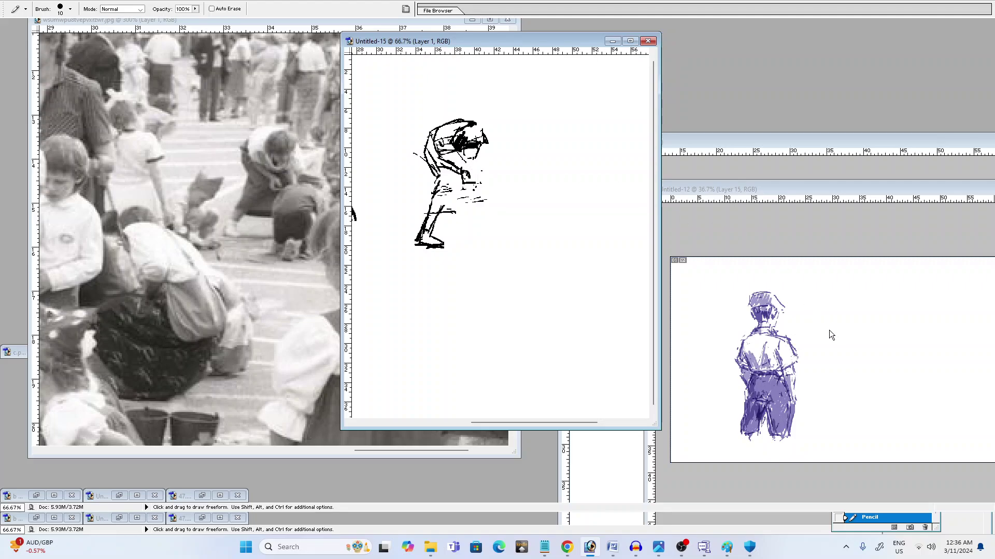
pyautogui.press('e')
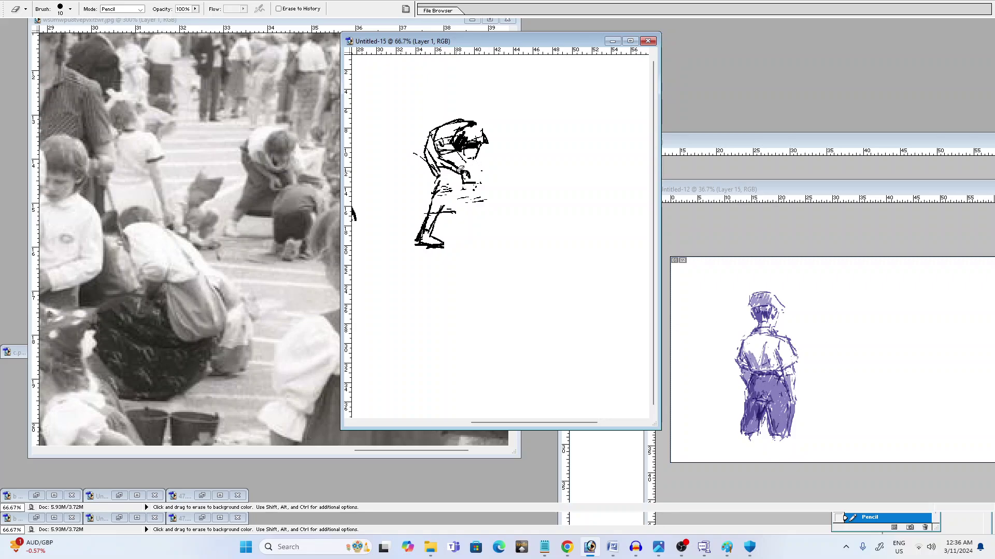
pyautogui.moveTo(461, 169); pyautogui.dragTo(469, 171)
# Pencil the crouching figure's skirt back edge, long hem and front edge, the chin, and the contours of the far arm
pyautogui.press('b')
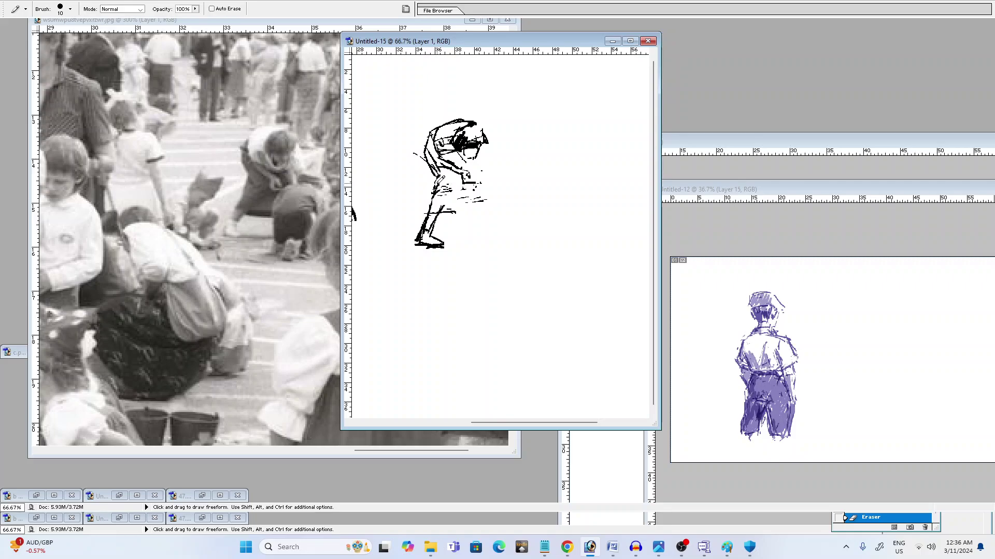
pyautogui.moveTo(439, 177); pyautogui.dragTo(423, 225)
pyautogui.moveTo(429, 229)
pyautogui.mouseDown()
pyautogui.moveTo(453, 212)
pyautogui.moveTo(444, 208)
pyautogui.moveTo(496, 208)
pyautogui.mouseUp()
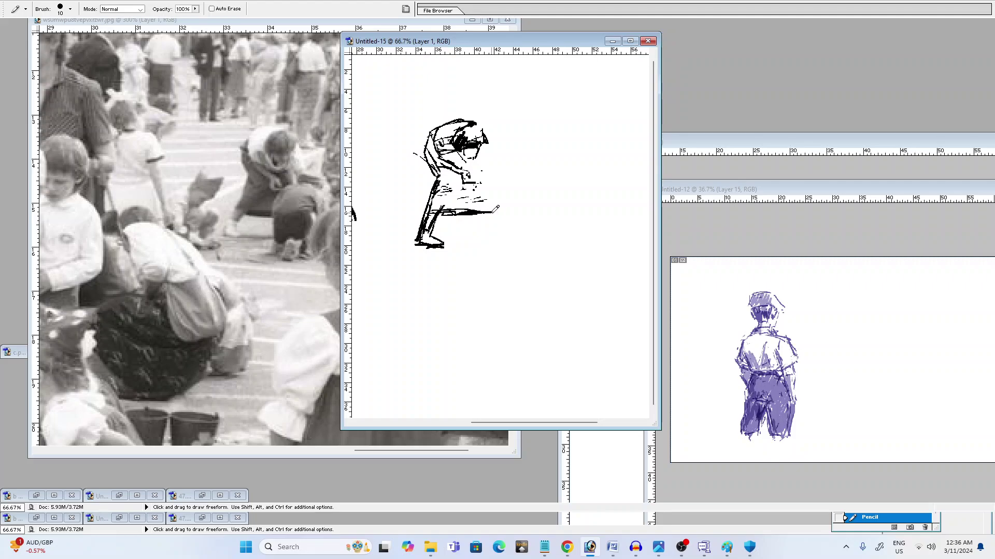
pyautogui.moveTo(481, 170)
pyautogui.mouseDown()
pyautogui.moveTo(473, 159)
pyautogui.moveTo(470, 167)
pyautogui.mouseUp()
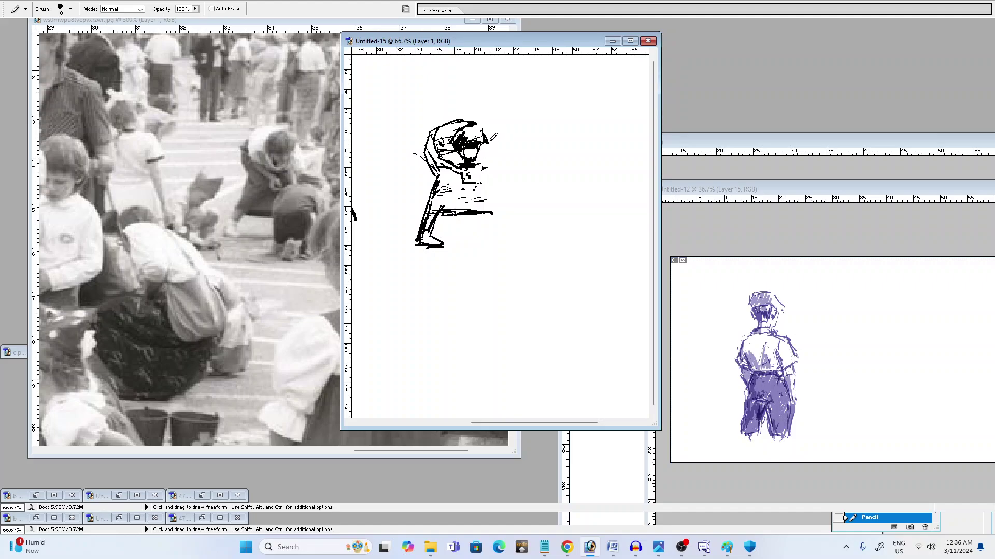
pyautogui.moveTo(489, 137)
pyautogui.mouseDown()
pyautogui.moveTo(506, 192)
pyautogui.moveTo(487, 206)
pyautogui.mouseUp()
pyautogui.moveTo(483, 171); pyautogui.dragTo(491, 168)
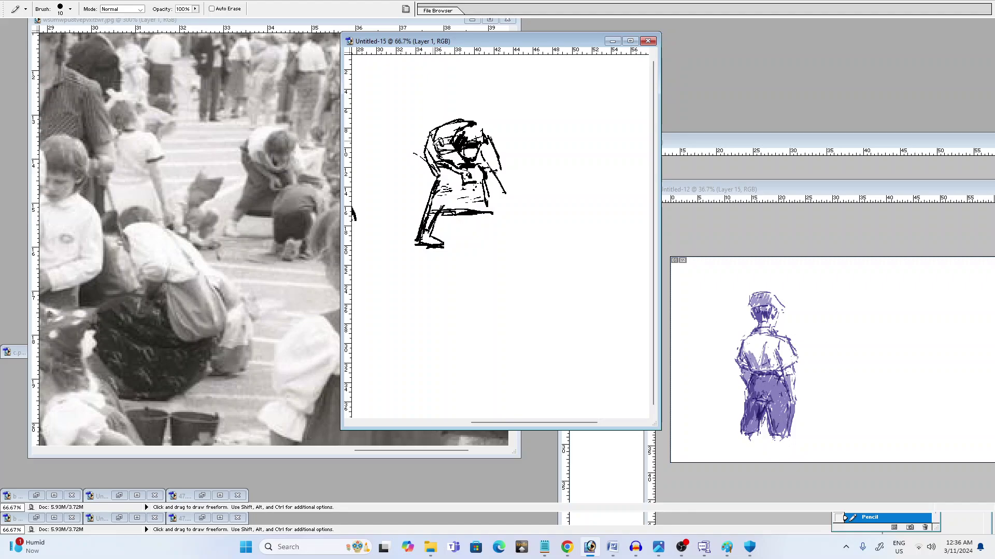
# Thicken the crouching figure's sleeve and skirt hem, and lighten the marks inside the lower leg with the Eraser
pyautogui.moveTo(440, 135); pyautogui.dragTo(433, 158)
pyautogui.moveTo(450, 212); pyautogui.dragTo(477, 211)
pyautogui.press('e')
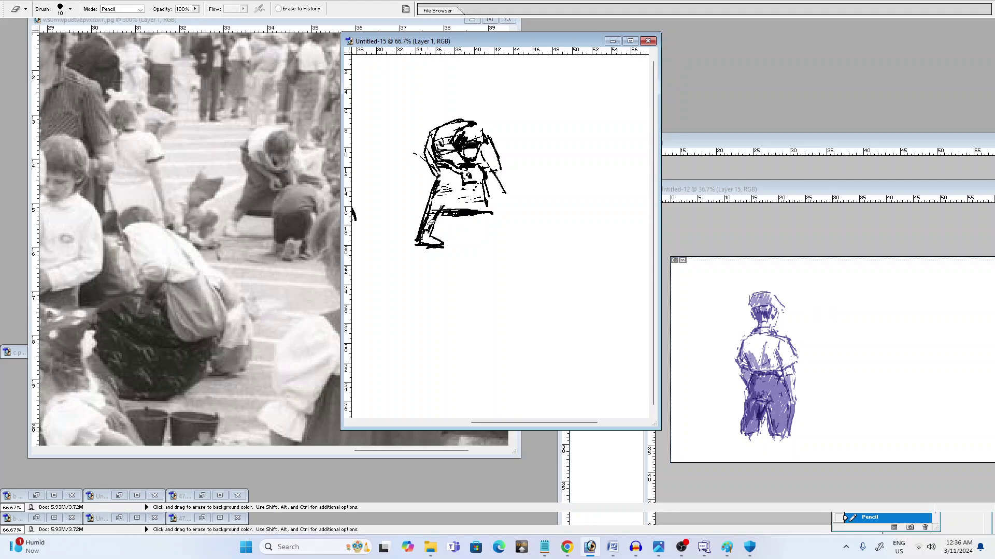
pyautogui.moveTo(431, 223); pyautogui.dragTo(433, 226)
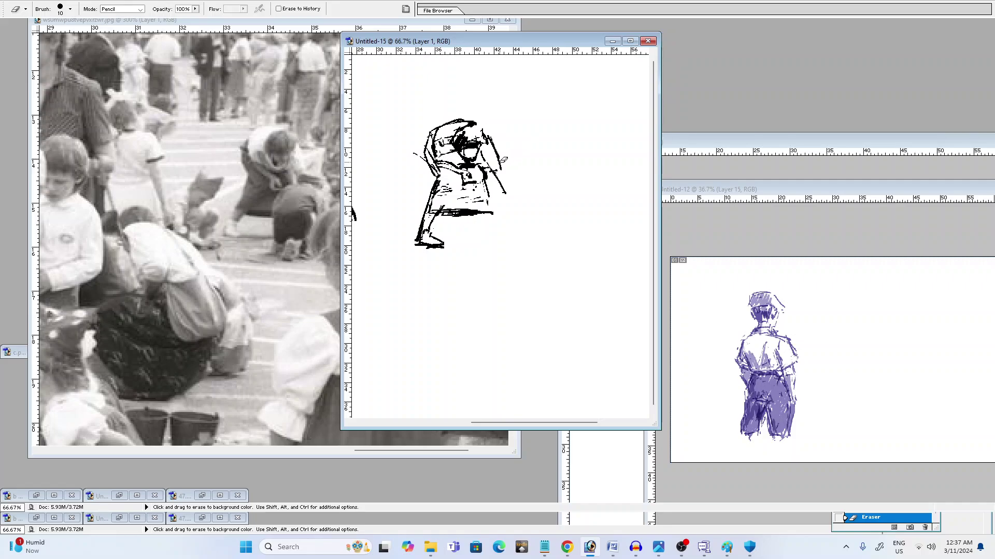
# Reinforce the crouching figure's hem, darken the hair around the face, and add a ground line beside the shoe
pyautogui.press('b')
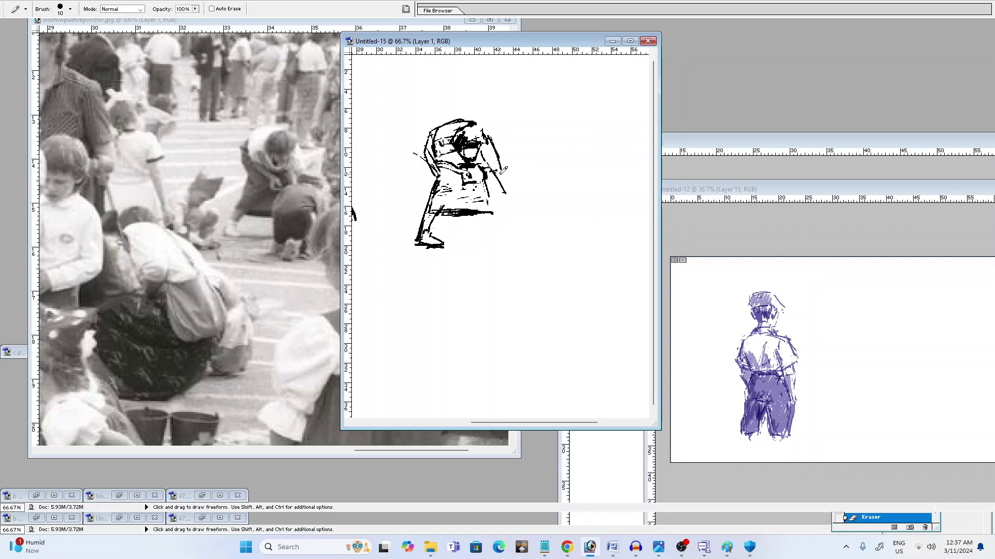
pyautogui.moveTo(457, 173); pyautogui.dragTo(459, 172)
pyautogui.moveTo(420, 209); pyautogui.dragTo(464, 208)
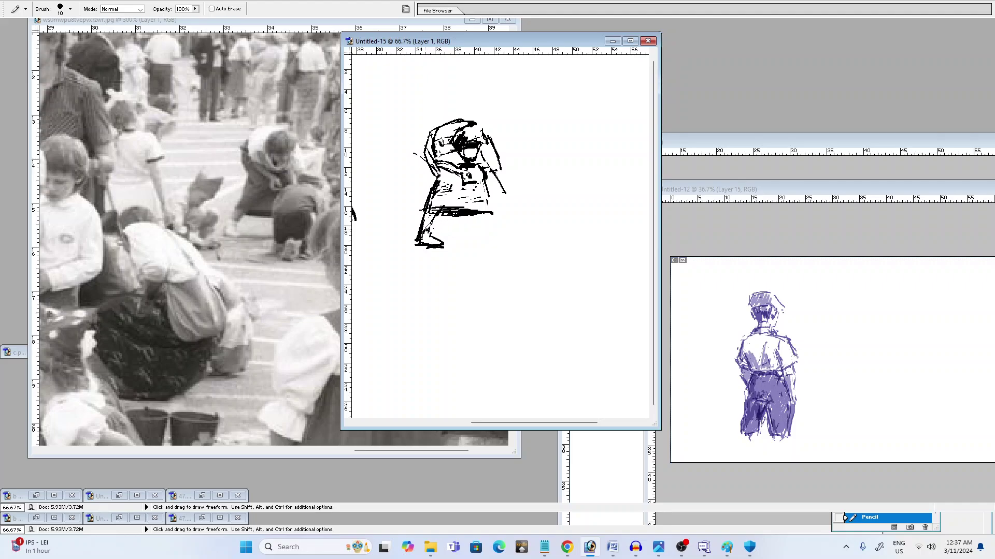
pyautogui.moveTo(446, 244); pyautogui.dragTo(483, 242)
pyautogui.moveTo(454, 150); pyautogui.dragTo(464, 161)
pyautogui.moveTo(451, 148); pyautogui.dragTo(465, 129)
pyautogui.moveTo(472, 124); pyautogui.dragTo(486, 136)
pyautogui.hotkey('ctrl', '-')
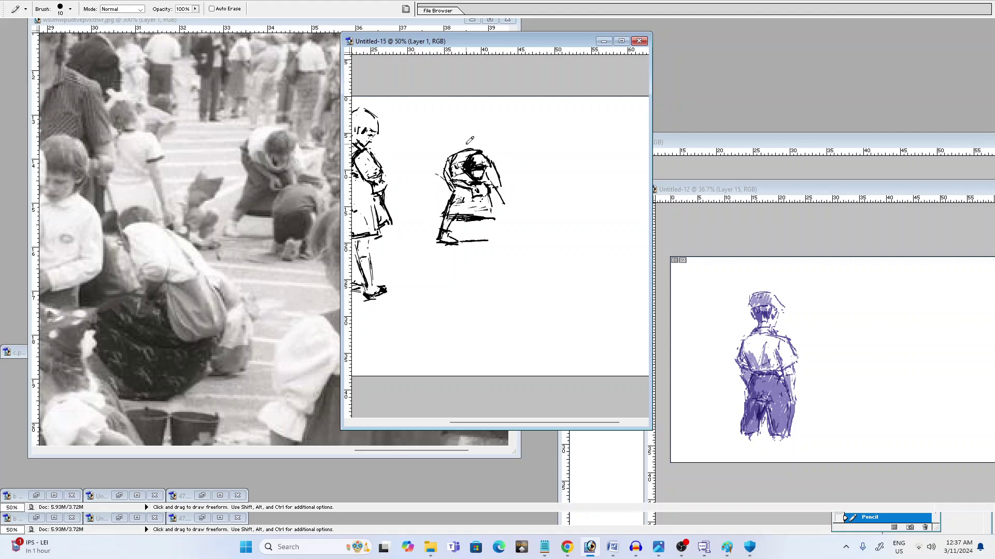
pyautogui.hotkey('ctrl', '+')
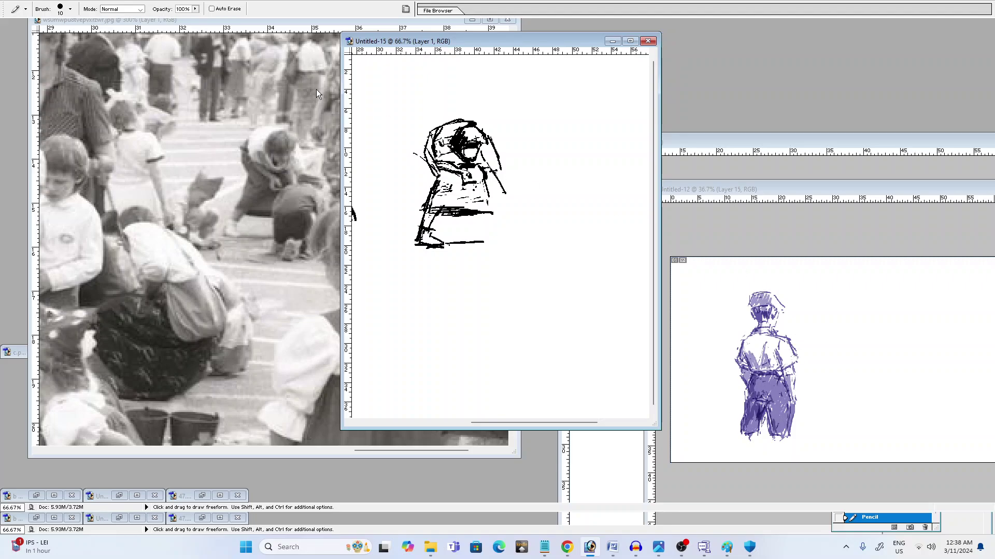
# Choose a brownish-grey pencil colour for shading the crouching figure
pyautogui.click(820, 231)
pyautogui.hotkey('ctrl', '[')
pyautogui.hotkey('alt', '[')
pyautogui.click(751, 110)
pyautogui.moveTo(429, 151); pyautogui.dragTo(438, 176)
pyautogui.moveTo(431, 148)
pyautogui.mouseDown()
pyautogui.moveTo(435, 171)
pyautogui.moveTo(429, 144)
pyautogui.mouseUp()
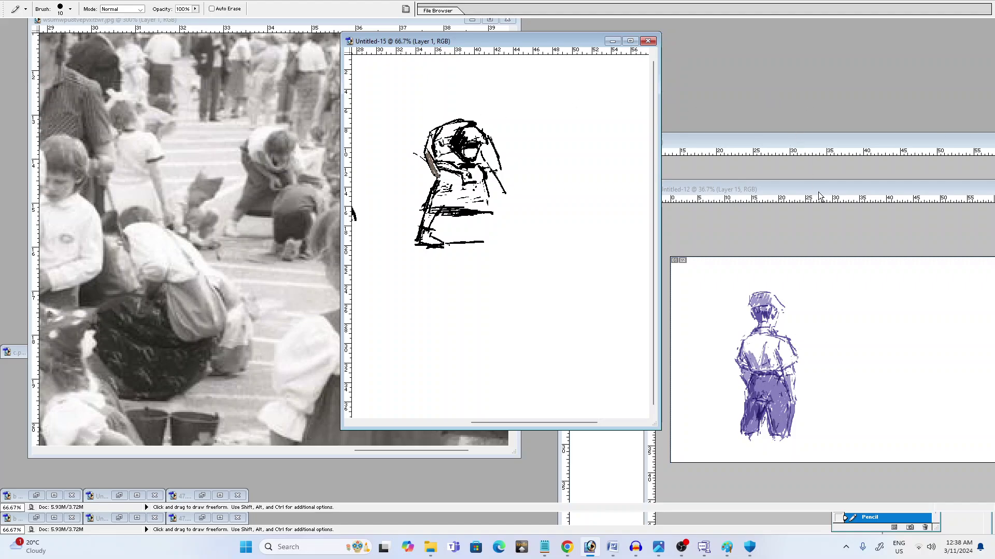
pyautogui.hotkey('ctrl', 'z')
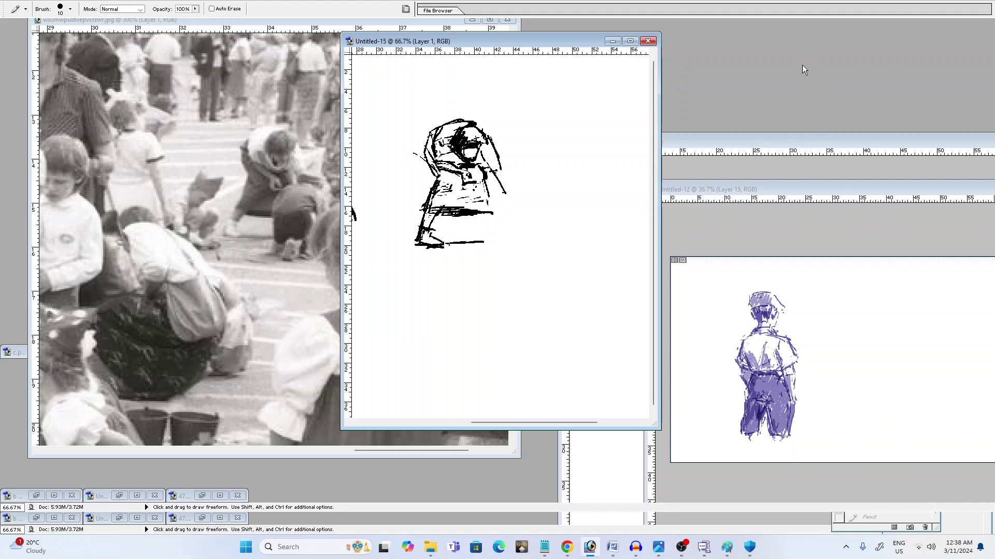
# Shade the crouching figure's arm, torso, face and leg in brownish grey on Layer 2, and erase excess on the lower leg
pyautogui.click(775, 124)
pyautogui.moveTo(429, 158)
pyautogui.mouseDown()
pyautogui.moveTo(437, 175)
pyautogui.moveTo(428, 152)
pyautogui.moveTo(432, 164)
pyautogui.mouseUp()
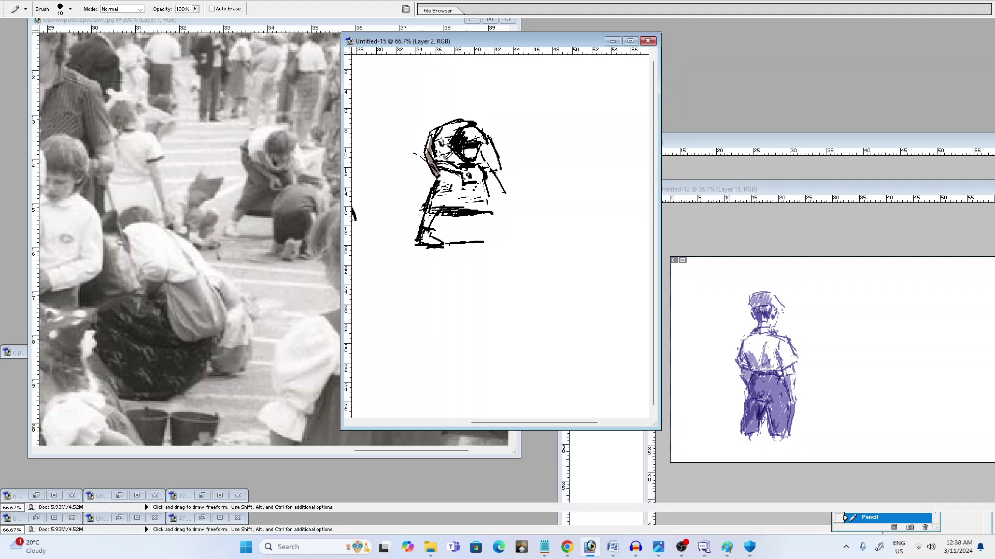
pyautogui.moveTo(449, 164)
pyautogui.mouseDown()
pyautogui.moveTo(469, 154)
pyautogui.moveTo(459, 167)
pyautogui.moveTo(471, 131)
pyautogui.moveTo(482, 137)
pyautogui.moveTo(476, 134)
pyautogui.moveTo(472, 152)
pyautogui.moveTo(491, 124)
pyautogui.moveTo(488, 165)
pyautogui.moveTo(433, 205)
pyautogui.moveTo(438, 189)
pyautogui.moveTo(435, 223)
pyautogui.mouseUp()
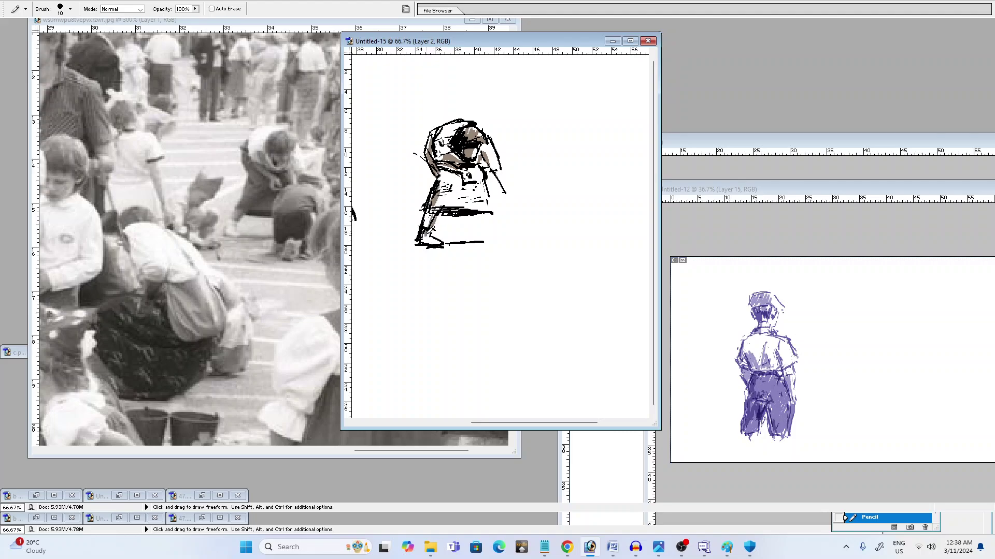
pyautogui.press('e')
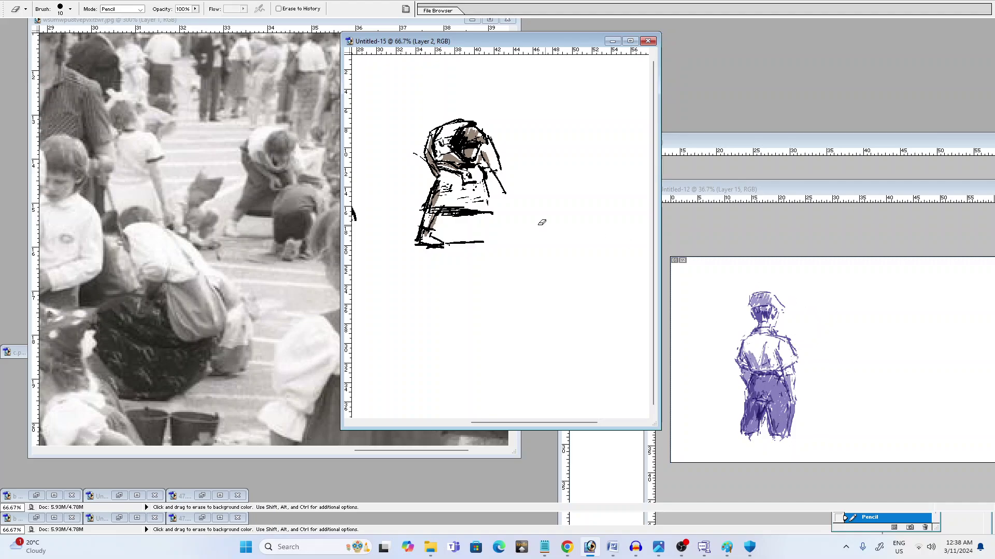
pyautogui.moveTo(435, 215); pyautogui.dragTo(434, 227)
# Shade the crouching figure's foot and ground line, and fill the skirt with layered brownish-grey strokes
pyautogui.press('b')
pyautogui.moveTo(425, 231)
pyautogui.mouseDown()
pyautogui.moveTo(417, 242)
pyautogui.moveTo(481, 240)
pyautogui.mouseUp()
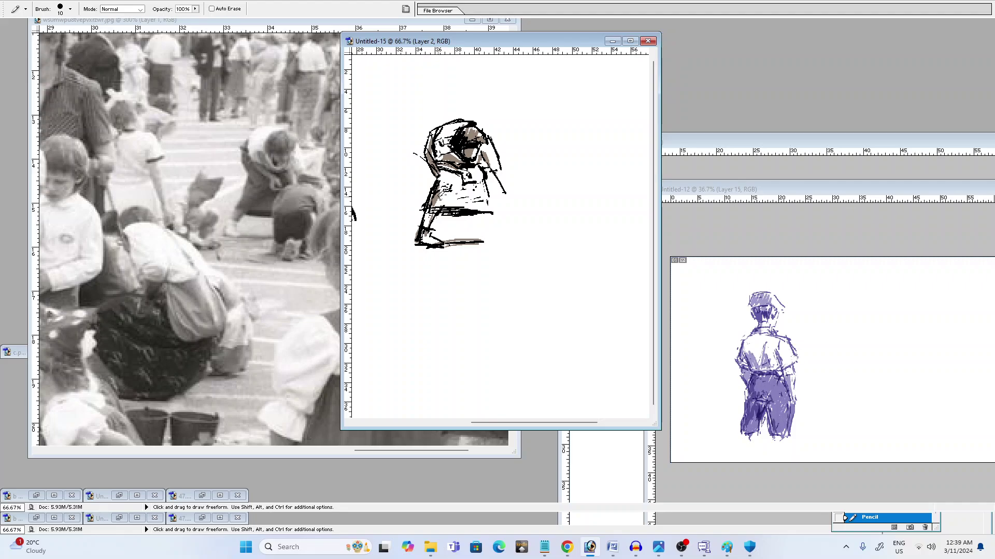
pyautogui.moveTo(439, 171)
pyautogui.mouseDown()
pyautogui.moveTo(445, 201)
pyautogui.moveTo(468, 176)
pyautogui.moveTo(467, 200)
pyautogui.moveTo(480, 196)
pyautogui.moveTo(487, 186)
pyautogui.moveTo(470, 171)
pyautogui.moveTo(478, 161)
pyautogui.moveTo(477, 208)
pyautogui.mouseUp()
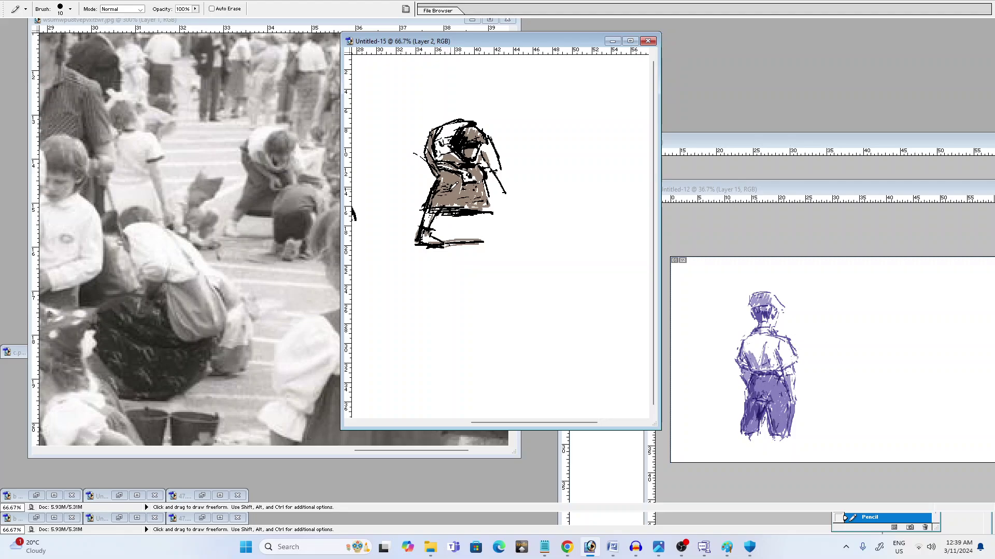
pyautogui.moveTo(439, 197)
pyautogui.mouseDown()
pyautogui.moveTo(446, 182)
pyautogui.moveTo(440, 201)
pyautogui.moveTo(459, 188)
pyautogui.moveTo(450, 184)
pyautogui.moveTo(469, 192)
pyautogui.moveTo(458, 188)
pyautogui.mouseUp()
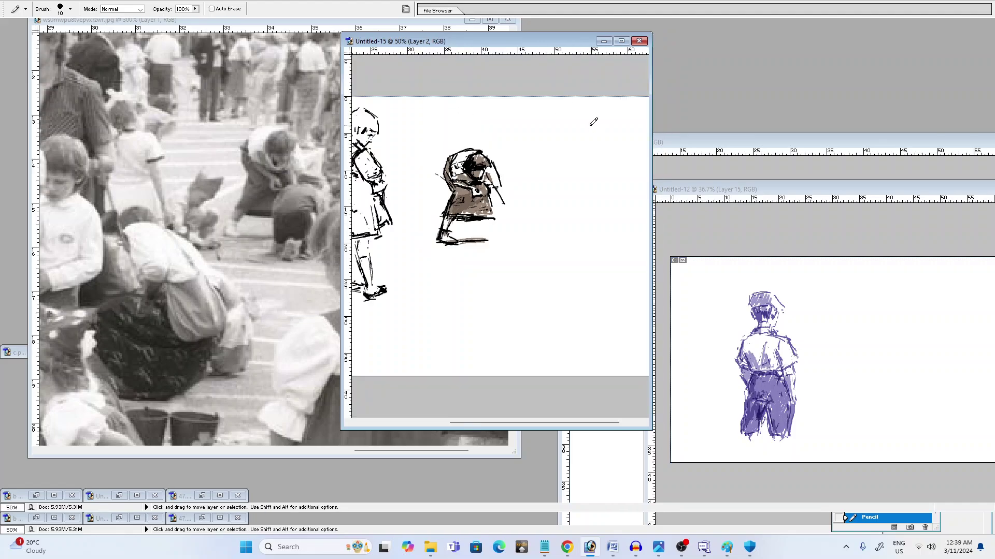
# Look through the crowd photo for the standing girl in the pinafore and the boy seen from behind
pyautogui.hotkey('ctrl', '-')
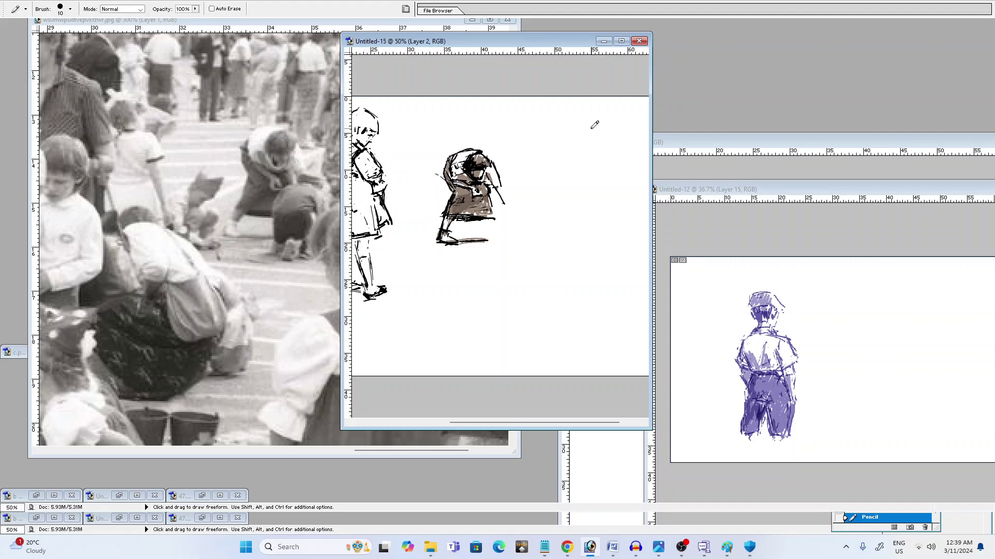
pyautogui.moveTo(431, 41); pyautogui.dragTo(464, 41)
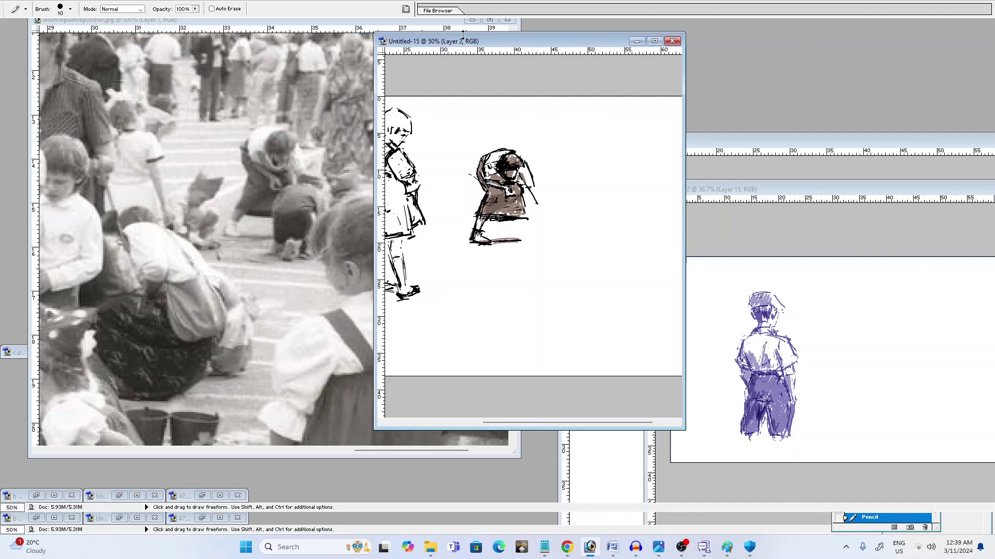
pyautogui.moveTo(456, 168); pyautogui.dragTo(598, 178)
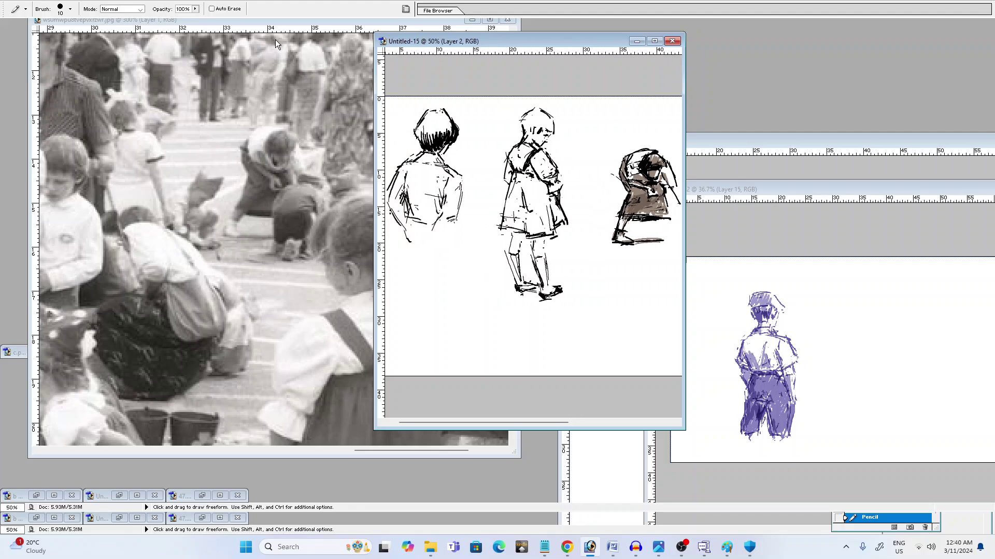
pyautogui.click(283, 21)
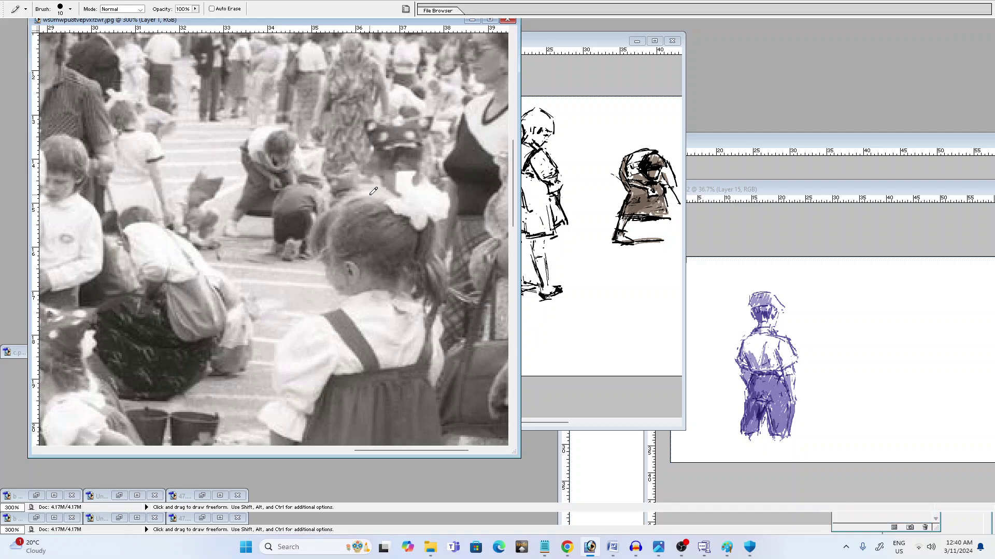
pyautogui.press('space')
pyautogui.moveTo(404, 218)
pyautogui.mouseDown()
pyautogui.moveTo(330, 227)
pyautogui.moveTo(291, 299)
pyautogui.moveTo(394, 256)
pyautogui.mouseUp()
pyautogui.moveTo(326, 284); pyautogui.dragTo(344, 178)
pyautogui.moveTo(278, 254)
pyautogui.mouseDown()
pyautogui.moveTo(411, 231)
pyautogui.moveTo(395, 247)
pyautogui.mouseUp()
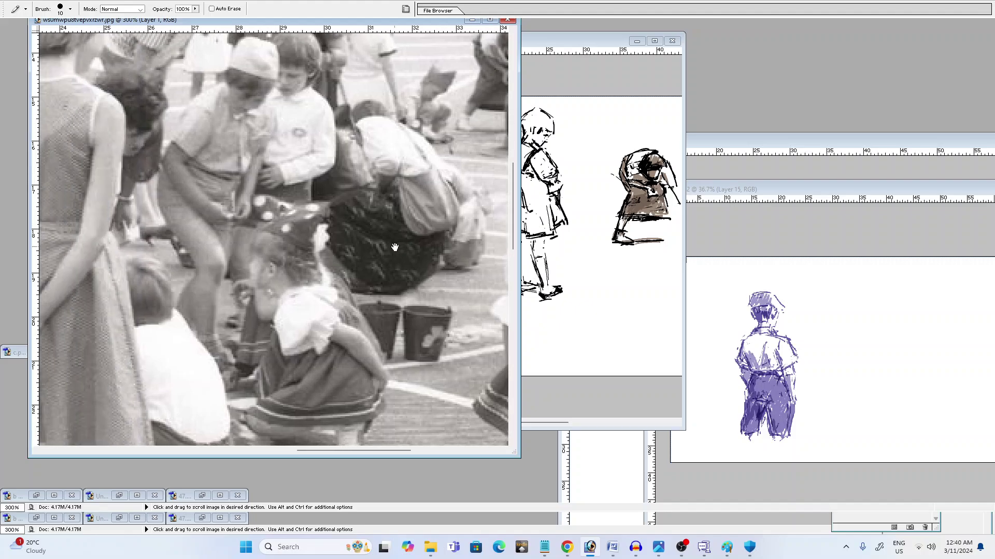
pyautogui.moveTo(285, 194)
pyautogui.mouseDown()
pyautogui.moveTo(344, 221)
pyautogui.moveTo(376, 273)
pyautogui.moveTo(376, 298)
pyautogui.moveTo(352, 296)
pyautogui.moveTo(354, 305)
pyautogui.mouseUp()
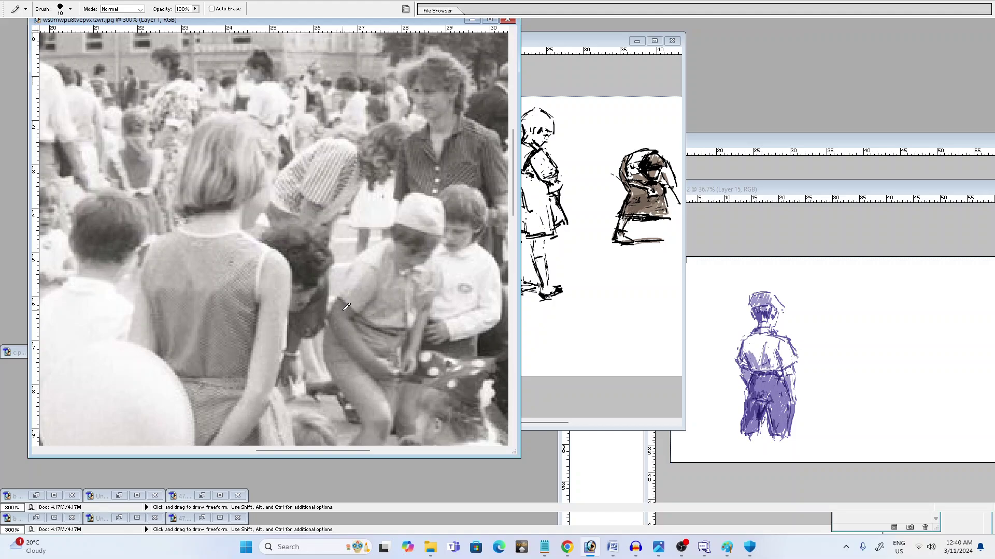
pyautogui.hotkey('ctrl', '-')
pyautogui.moveTo(248, 292)
pyautogui.mouseDown()
pyautogui.moveTo(341, 233)
pyautogui.moveTo(478, 221)
pyautogui.mouseUp()
# Shade the pinafore girl's arm, sleeve and hair with tan pencil strokes on Layer 2
pyautogui.click(580, 32)
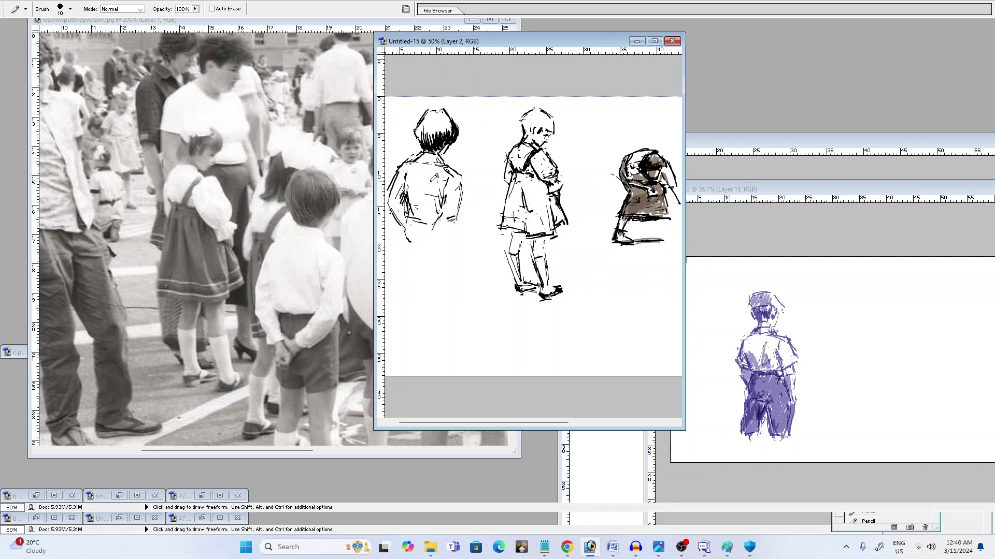
pyautogui.hotkey('ctrl', '+')
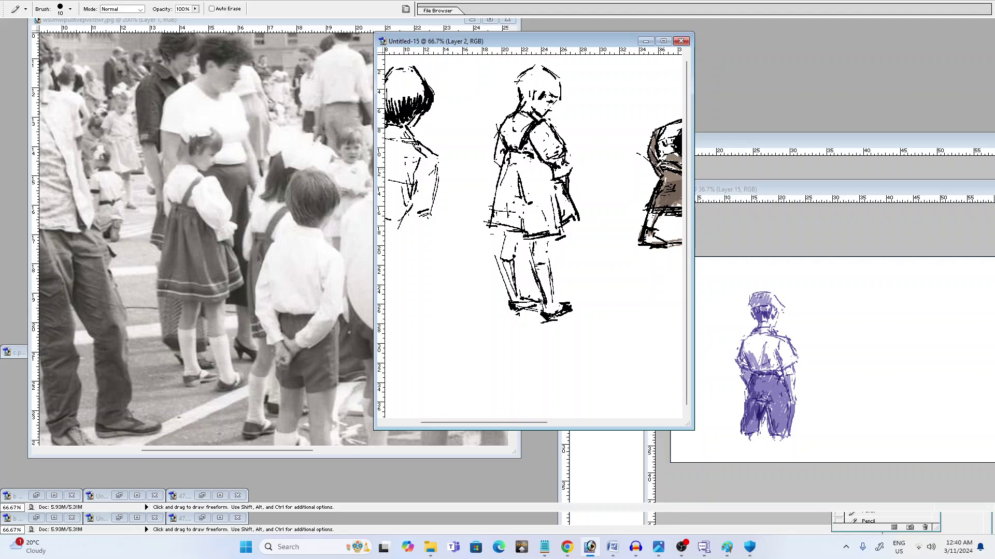
pyautogui.moveTo(554, 164)
pyautogui.mouseDown()
pyautogui.moveTo(565, 157)
pyautogui.moveTo(558, 177)
pyautogui.mouseUp()
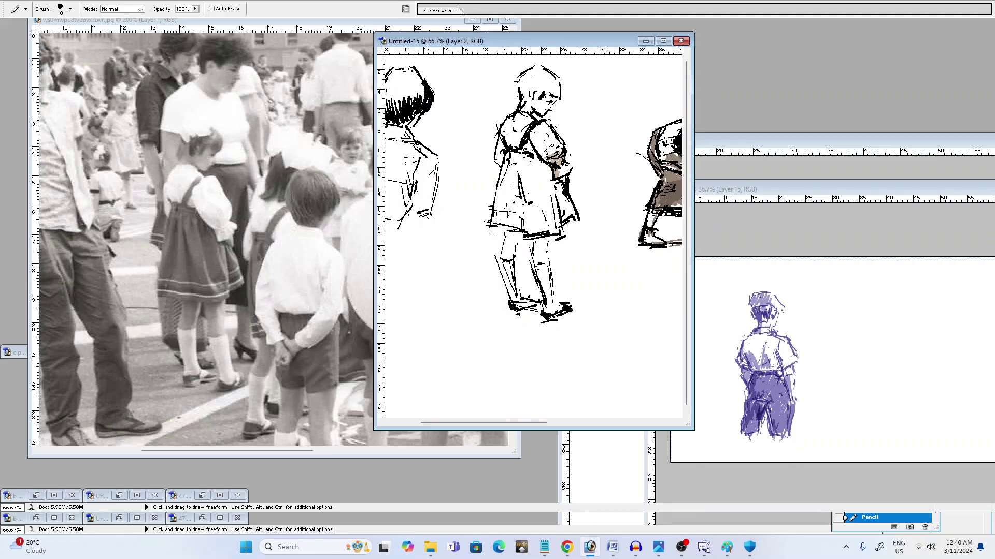
pyautogui.moveTo(534, 137); pyautogui.dragTo(544, 151)
pyautogui.moveTo(533, 85)
pyautogui.mouseDown()
pyautogui.moveTo(555, 89)
pyautogui.moveTo(545, 73)
pyautogui.moveTo(527, 76)
pyautogui.moveTo(529, 99)
pyautogui.mouseUp()
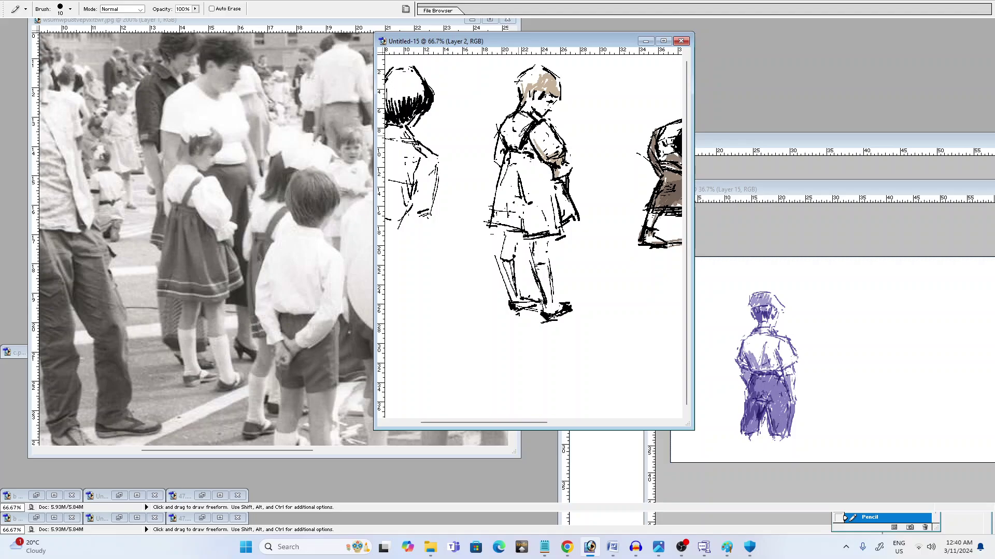
# Fill the girl's pinafore with tan strokes from the waist down to the hem
pyautogui.moveTo(513, 140); pyautogui.dragTo(526, 150)
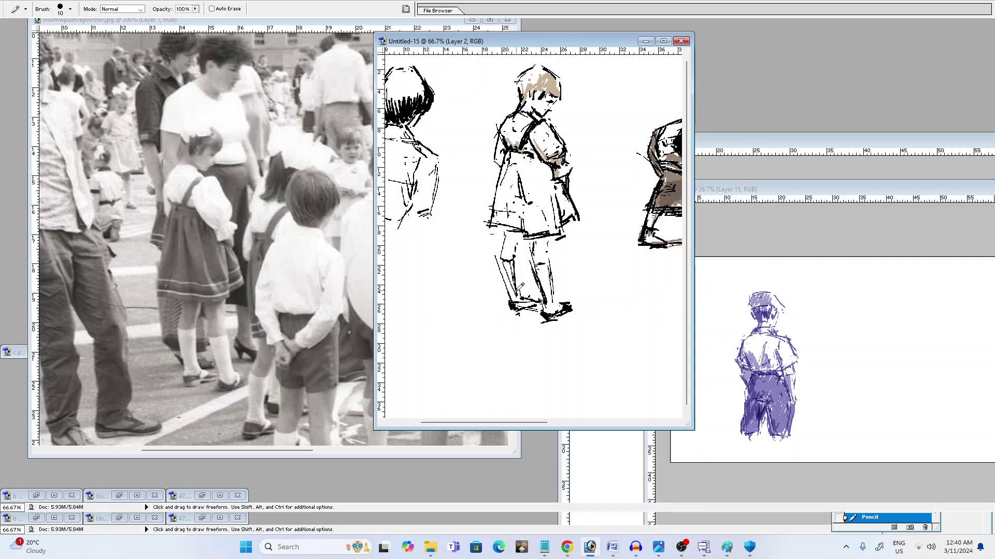
pyautogui.moveTo(525, 158)
pyautogui.mouseDown()
pyautogui.moveTo(544, 220)
pyautogui.moveTo(548, 193)
pyautogui.moveTo(564, 187)
pyautogui.moveTo(575, 204)
pyautogui.moveTo(545, 167)
pyautogui.moveTo(515, 167)
pyautogui.moveTo(504, 184)
pyautogui.moveTo(506, 166)
pyautogui.moveTo(529, 165)
pyautogui.mouseUp()
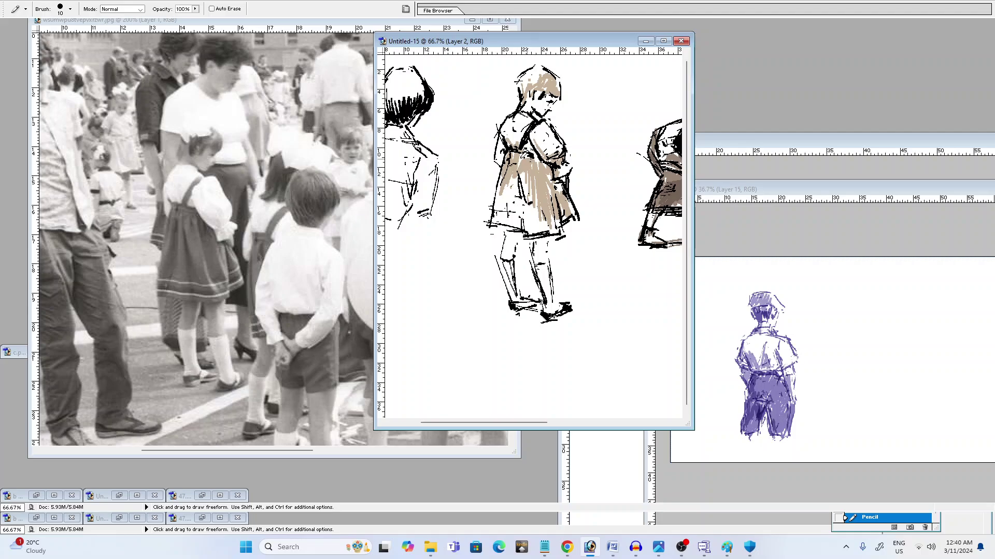
pyautogui.moveTo(503, 214)
pyautogui.mouseDown()
pyautogui.moveTo(525, 175)
pyautogui.moveTo(509, 222)
pyautogui.moveTo(532, 199)
pyautogui.moveTo(527, 222)
pyautogui.moveTo(557, 226)
pyautogui.mouseUp()
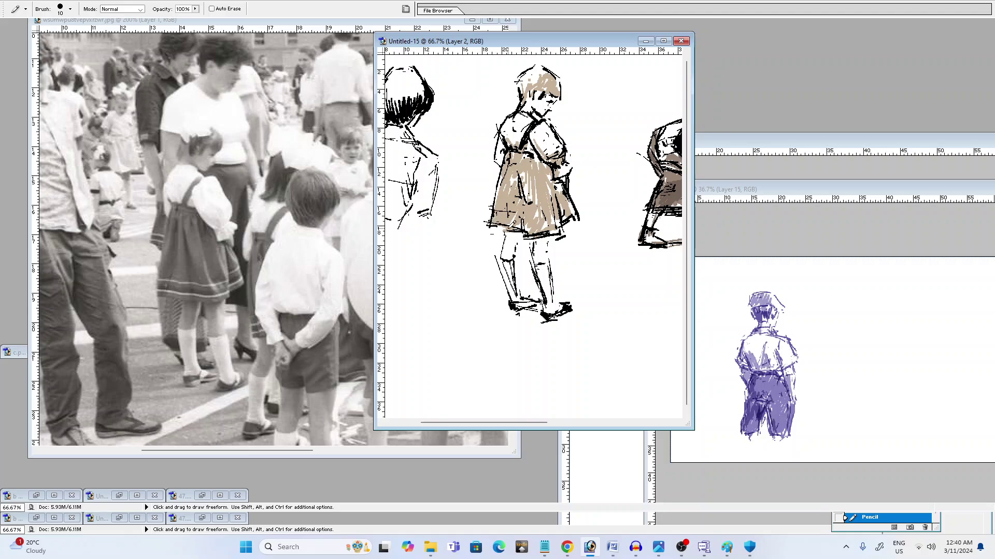
pyautogui.moveTo(533, 230)
pyautogui.mouseDown()
pyautogui.moveTo(557, 223)
pyautogui.moveTo(547, 213)
pyautogui.moveTo(568, 203)
pyautogui.mouseUp()
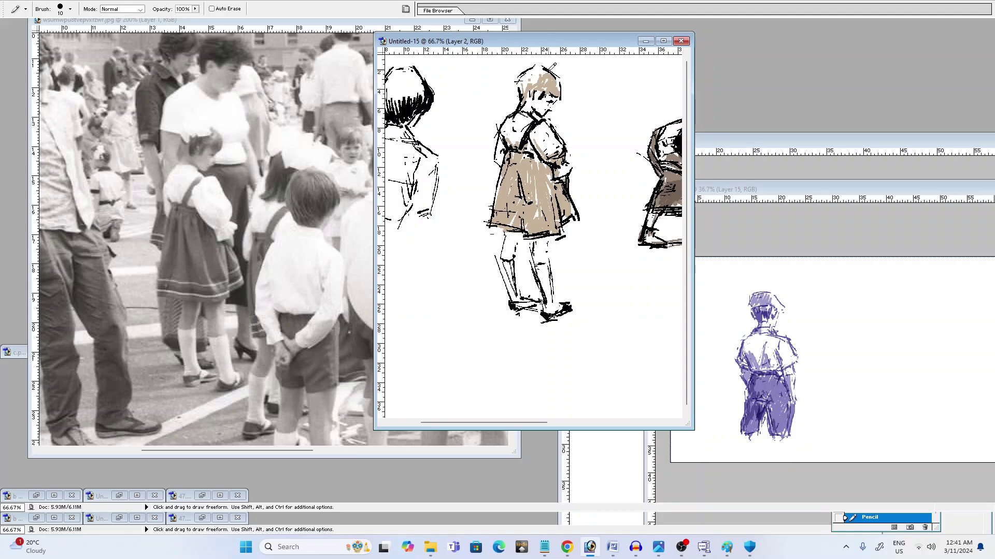
pyautogui.hotkey('ctrl', '-')
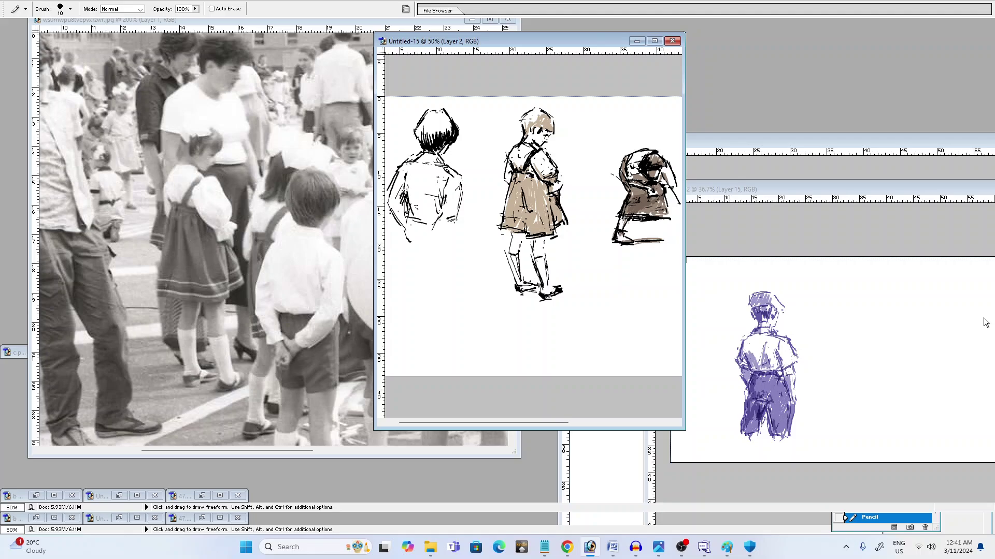
pyautogui.hotkey('ctrl', '+')
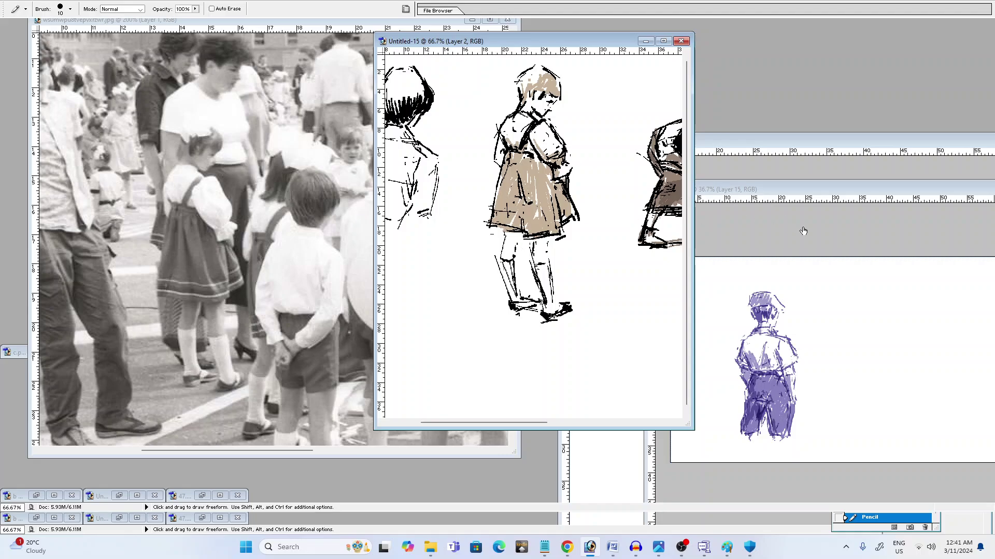
# Redraw the outline of the girl's rear leg on Layer 1 and erase the stray lines along its shin
pyautogui.hotkey('alt', '[')
pyautogui.moveTo(504, 257); pyautogui.dragTo(506, 255)
pyautogui.hotkey('ctrl', 'z')
pyautogui.moveTo(506, 239); pyautogui.dragTo(500, 256)
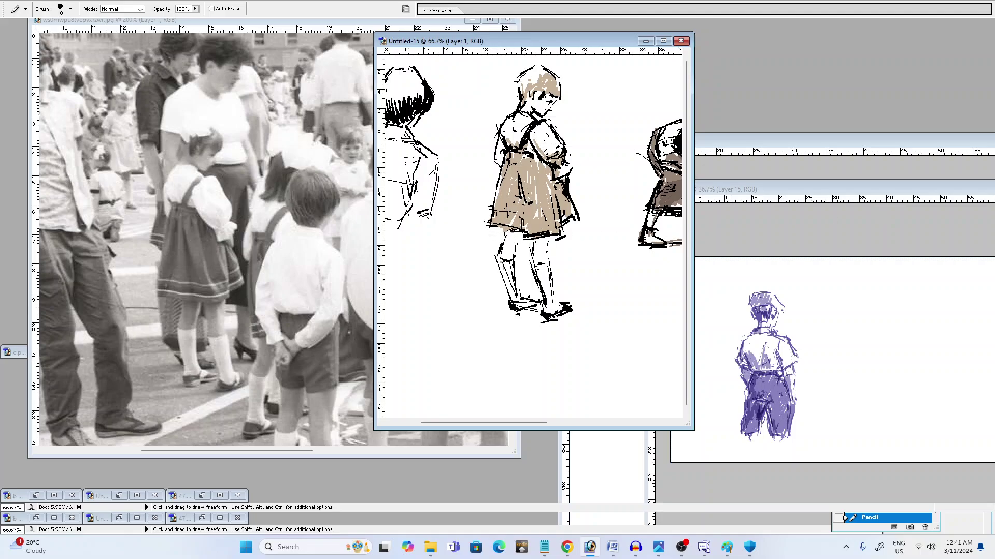
pyautogui.rightClick(533, 192)
pyautogui.press('e')
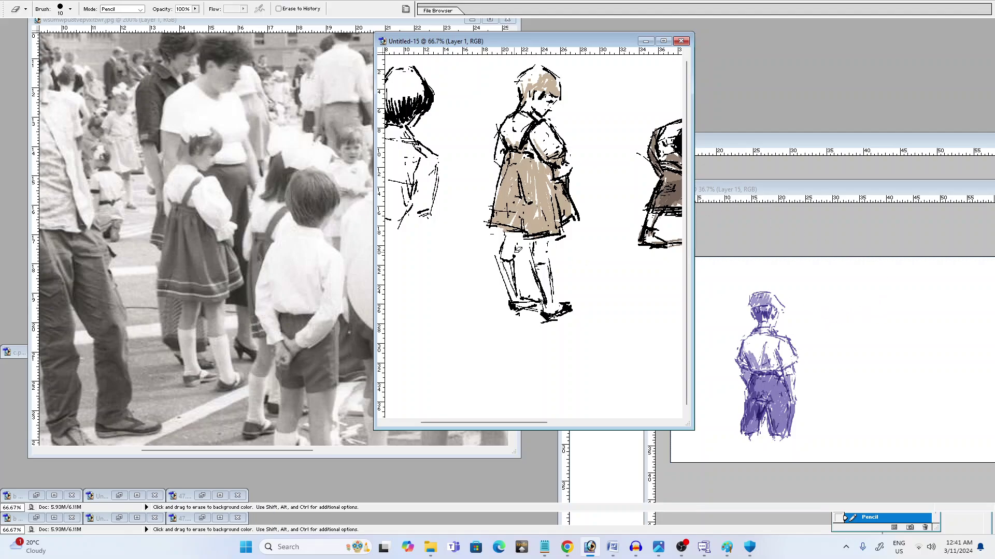
pyautogui.moveTo(504, 264); pyautogui.dragTo(513, 291)
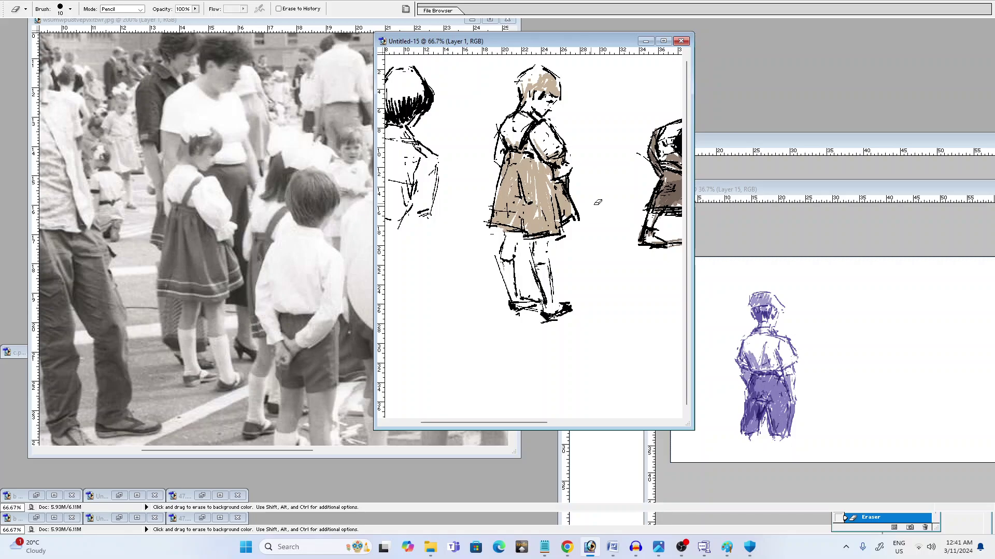
pyautogui.hotkey('ctrl', '-')
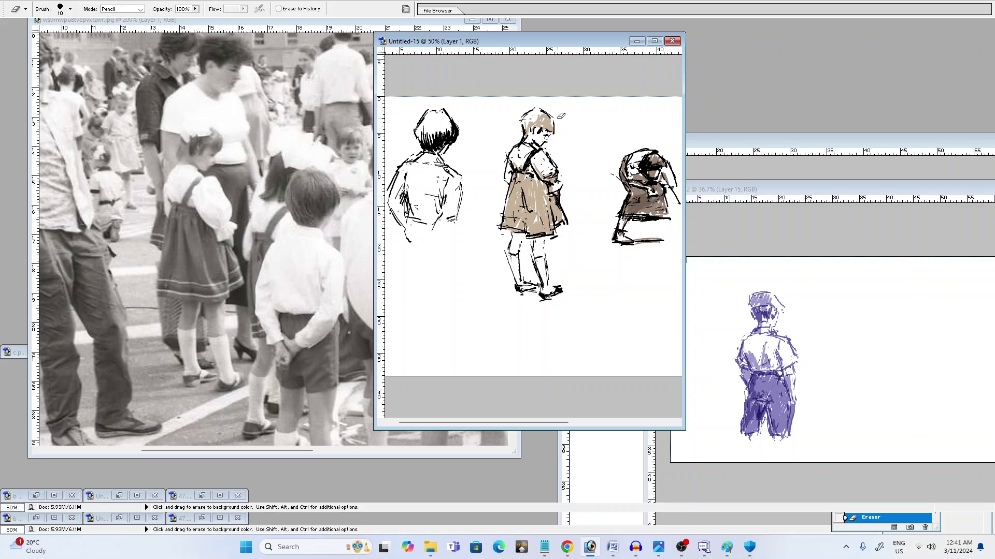
# Shade the hair of the boy seen from behind with dark brown strokes on Layer 2
pyautogui.moveTo(629, 153)
pyautogui.mouseDown()
pyautogui.moveTo(564, 176)
pyautogui.moveTo(578, 176)
pyautogui.mouseUp()
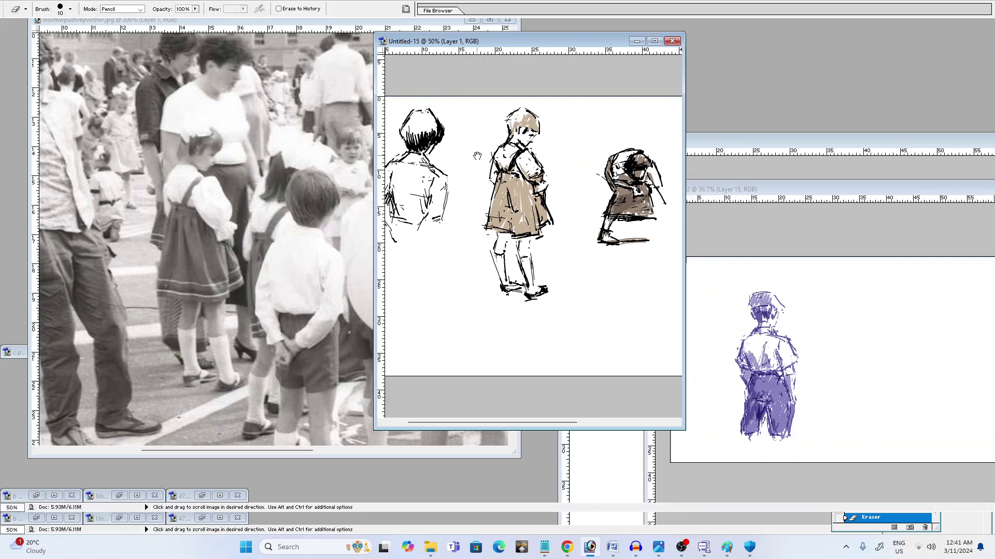
pyautogui.moveTo(477, 155); pyautogui.dragTo(534, 178)
pyautogui.hotkey('ctrl', '+')
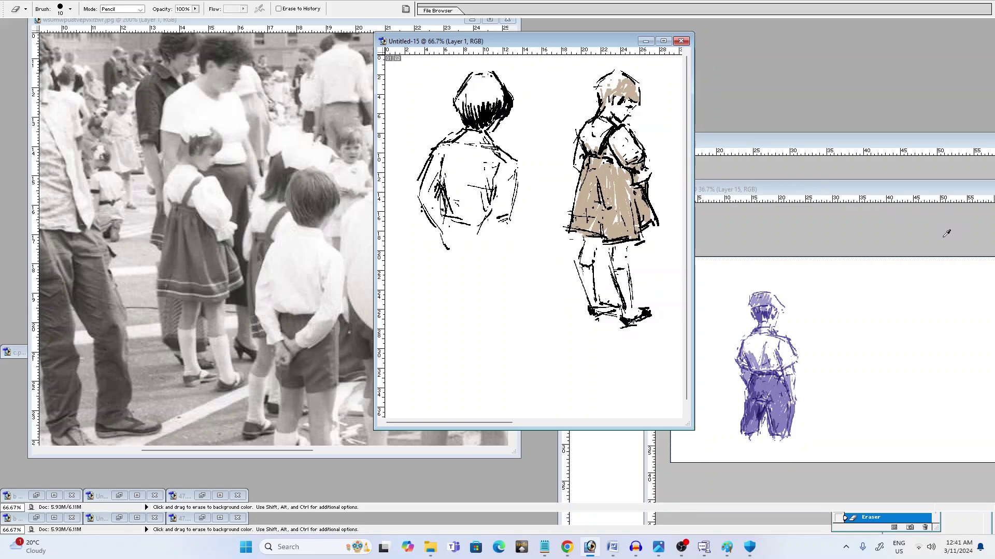
pyautogui.press('b')
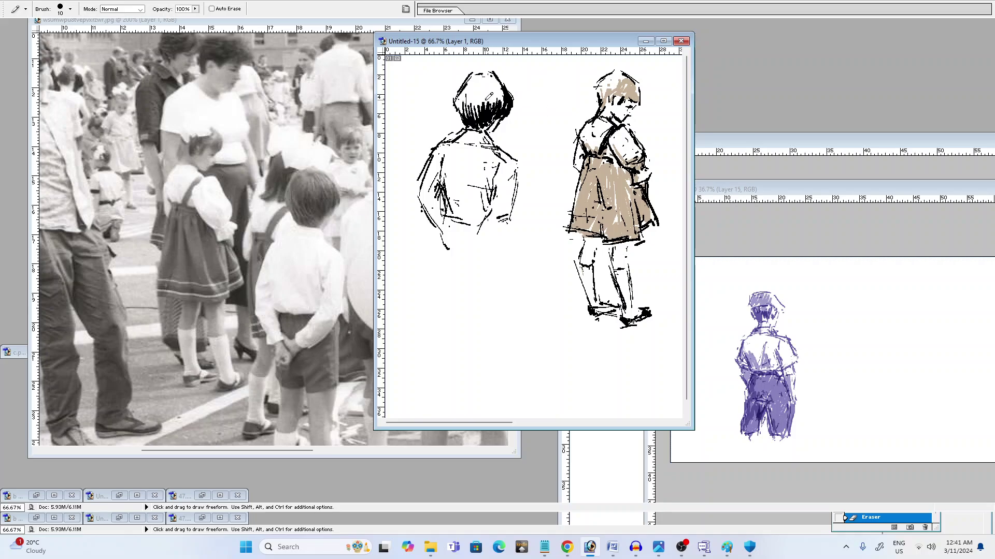
pyautogui.moveTo(480, 101); pyautogui.dragTo(458, 104)
pyautogui.hotkey('ctrl', 'z')
pyautogui.click(784, 125)
pyautogui.moveTo(498, 91)
pyautogui.mouseDown()
pyautogui.moveTo(484, 105)
pyautogui.moveTo(488, 90)
pyautogui.moveTo(476, 100)
pyautogui.moveTo(482, 86)
pyautogui.moveTo(470, 83)
pyautogui.moveTo(460, 99)
pyautogui.moveTo(486, 71)
pyautogui.moveTo(488, 87)
pyautogui.moveTo(502, 84)
pyautogui.moveTo(481, 72)
pyautogui.moveTo(490, 105)
pyautogui.mouseUp()
pyautogui.moveTo(490, 71)
pyautogui.mouseDown()
pyautogui.moveTo(508, 105)
pyautogui.moveTo(485, 126)
pyautogui.mouseUp()
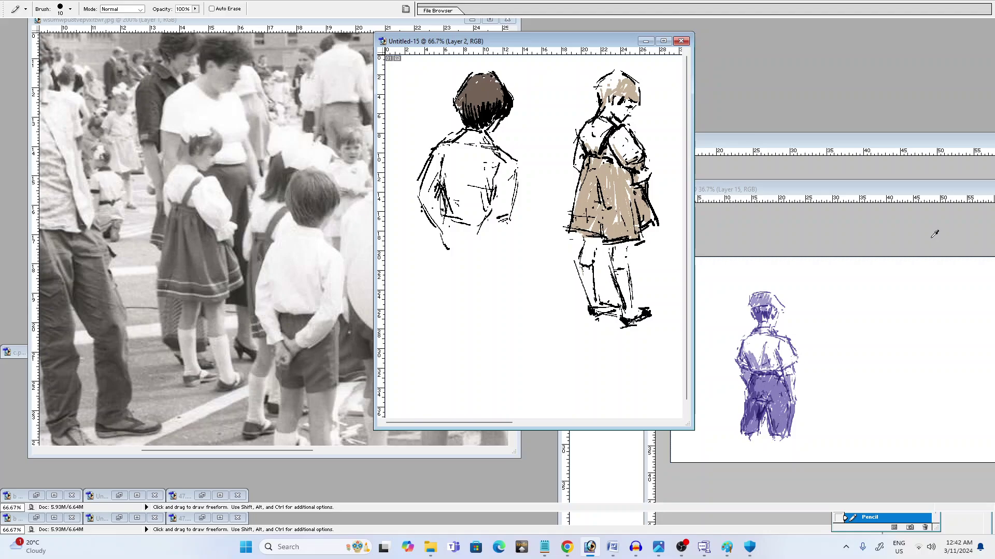
# Add brownish shading between the boy's arm and back, and erase the excess beside the arm
pyautogui.moveTo(442, 172)
pyautogui.mouseDown()
pyautogui.moveTo(437, 192)
pyautogui.moveTo(458, 215)
pyautogui.mouseUp()
pyautogui.hotkey('ctrl', '-')
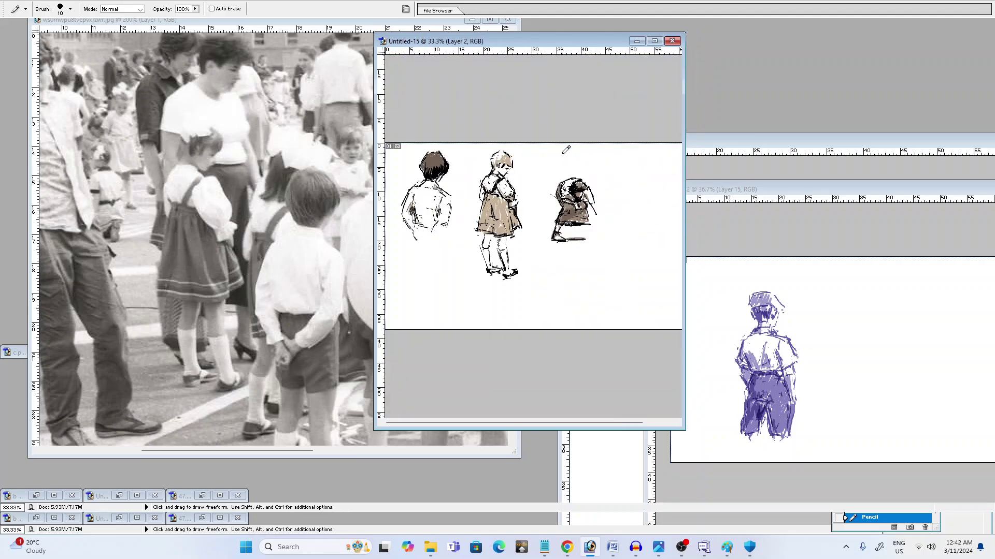
pyautogui.hotkey('ctrl', '+')
pyautogui.hotkey('ctrl', '-')
pyautogui.hotkey('ctrl', '+')
pyautogui.moveTo(468, 202); pyautogui.dragTo(611, 194)
pyautogui.press('e')
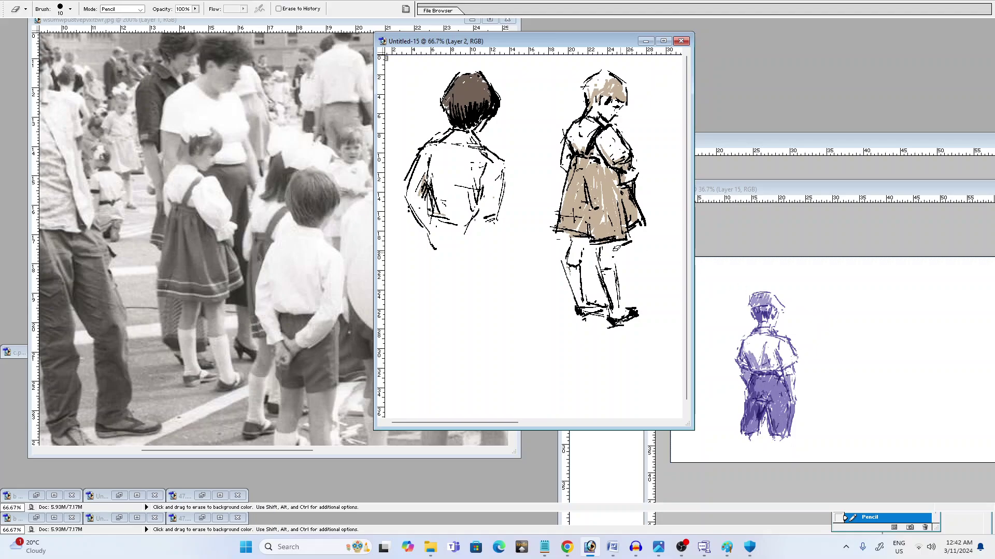
pyautogui.moveTo(425, 173); pyautogui.dragTo(428, 184)
pyautogui.hotkey('ctrl', '-')
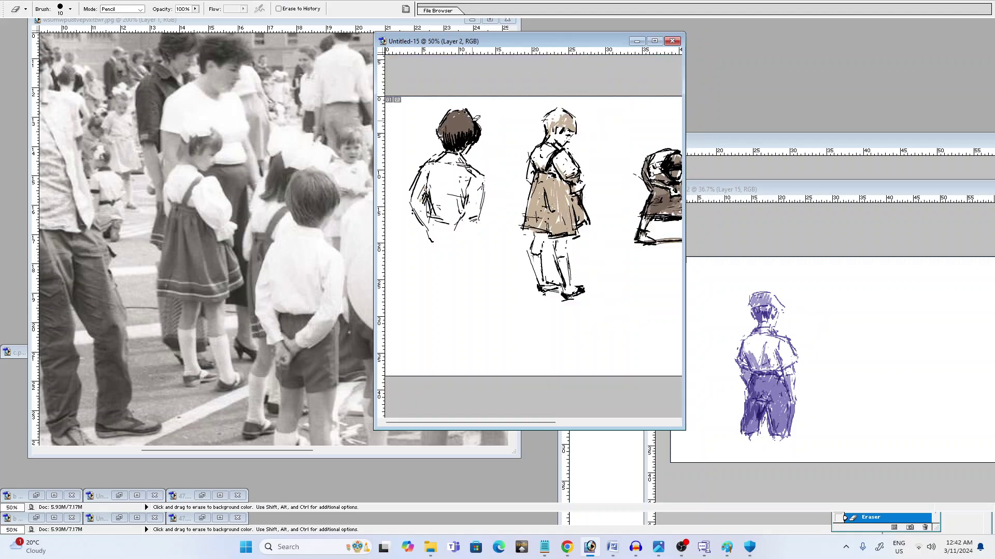
pyautogui.hotkey('ctrl', '+')
# Look over the crowd photo down to the children drawing with chalk, and return to the blank area beside the crouching figure
pyautogui.moveTo(616, 207); pyautogui.dragTo(488, 202)
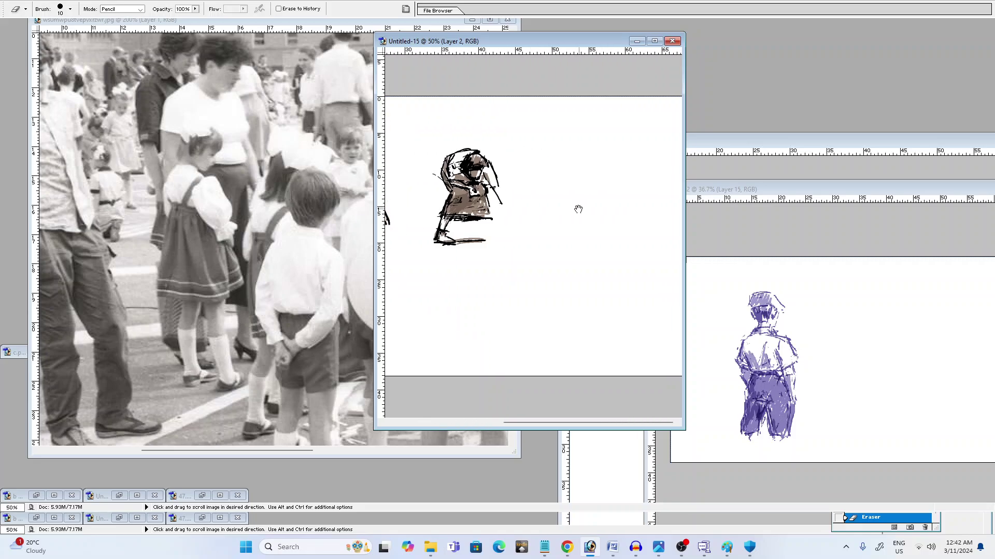
pyautogui.press('b')
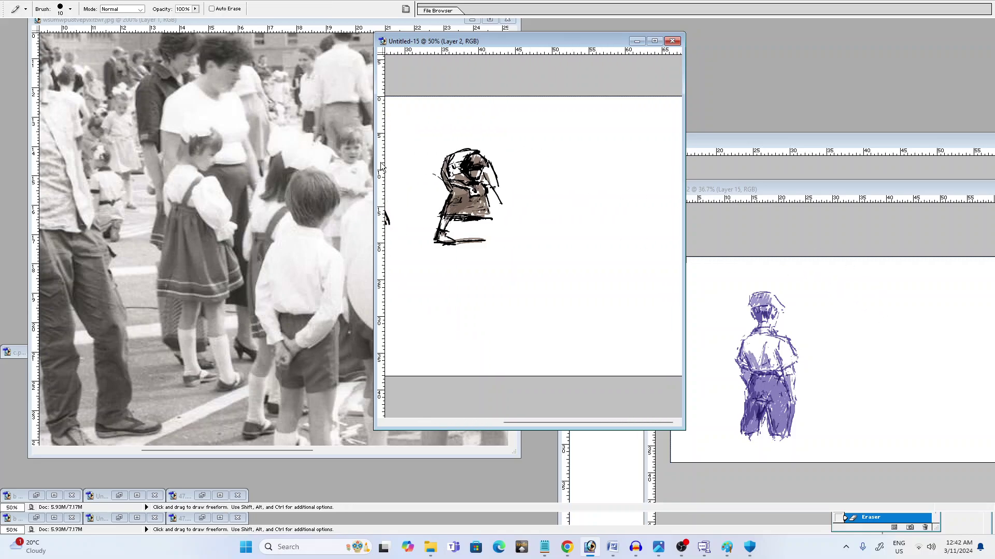
pyautogui.click(346, 22)
pyautogui.moveTo(440, 171); pyautogui.dragTo(353, 217)
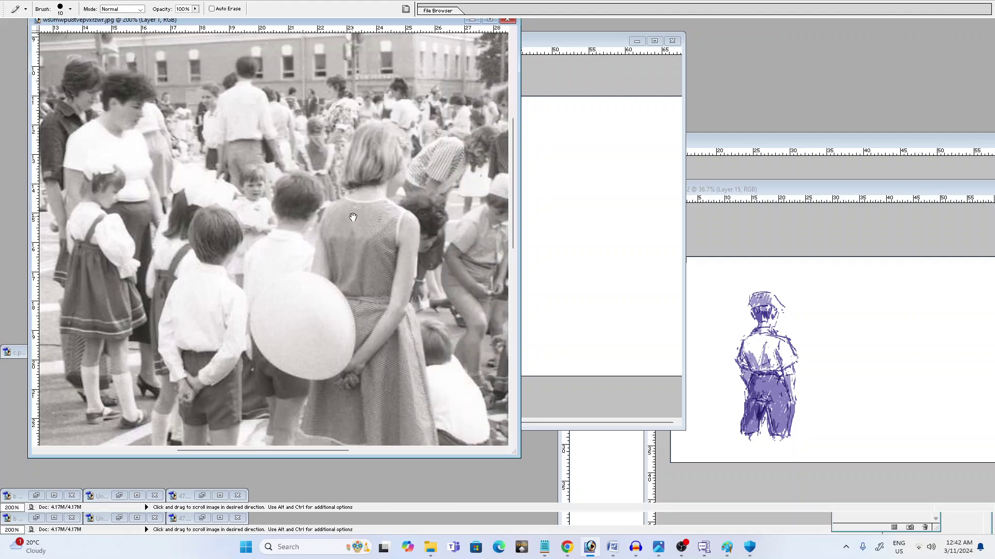
pyautogui.moveTo(415, 214); pyautogui.dragTo(350, 233)
pyautogui.moveTo(394, 273); pyautogui.dragTo(312, 200)
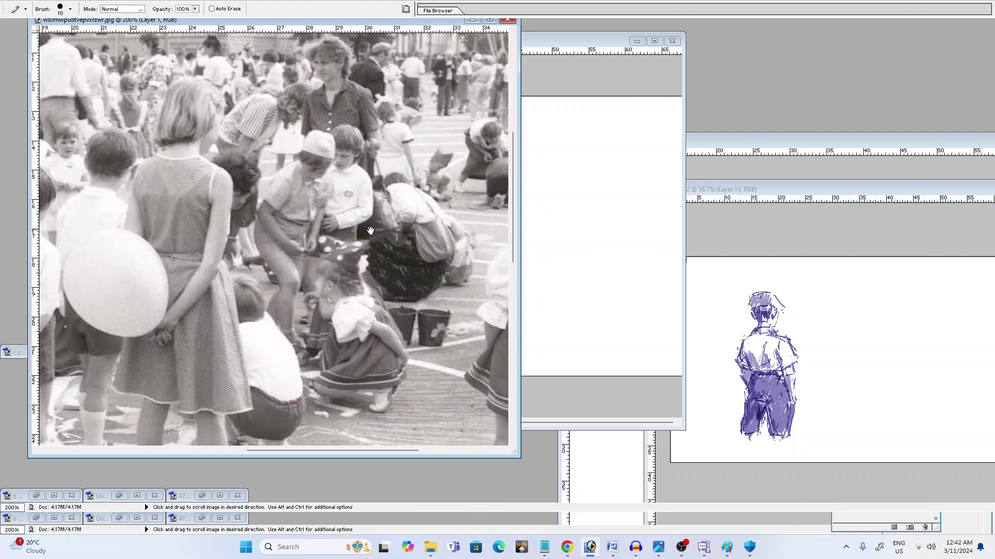
pyautogui.moveTo(387, 247); pyautogui.dragTo(341, 219)
pyautogui.hotkey('ctrl', '-')
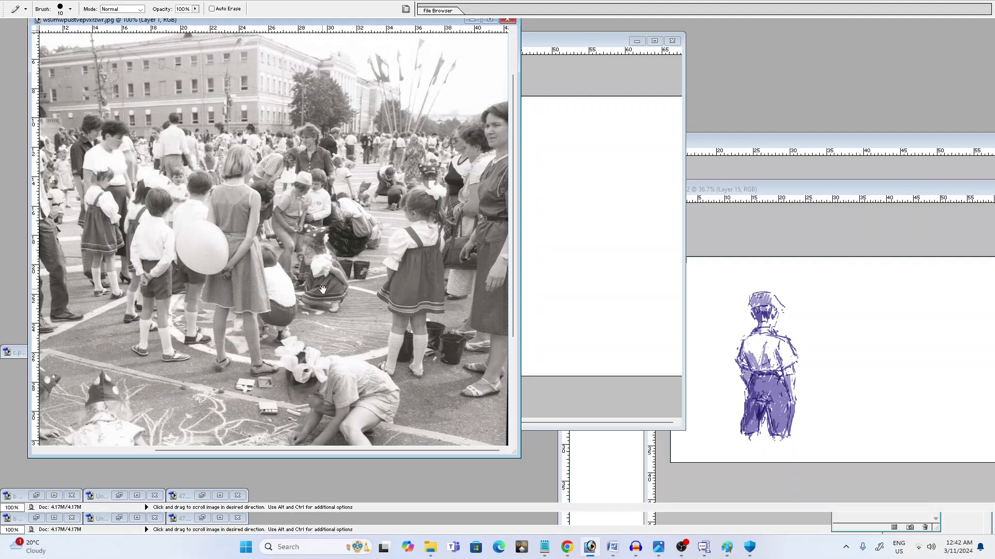
pyautogui.moveTo(322, 289); pyautogui.dragTo(393, 200)
pyautogui.moveTo(320, 265); pyautogui.dragTo(402, 230)
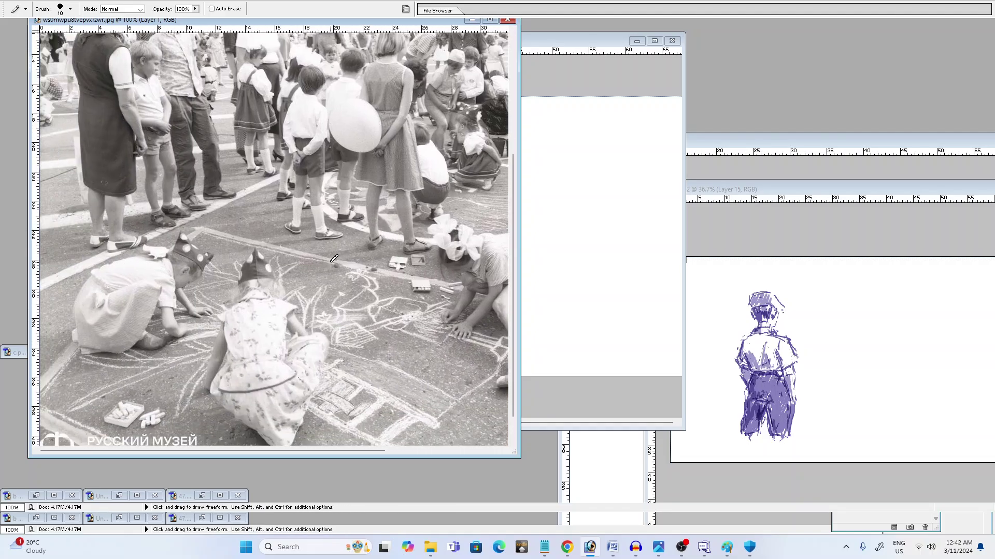
pyautogui.click(592, 41)
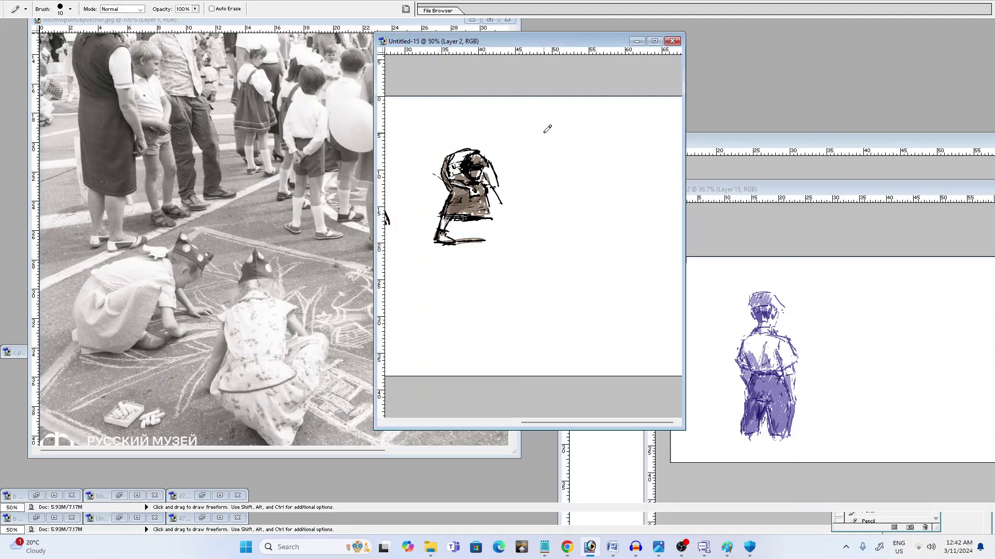
pyautogui.hotkey('ctrl', '+')
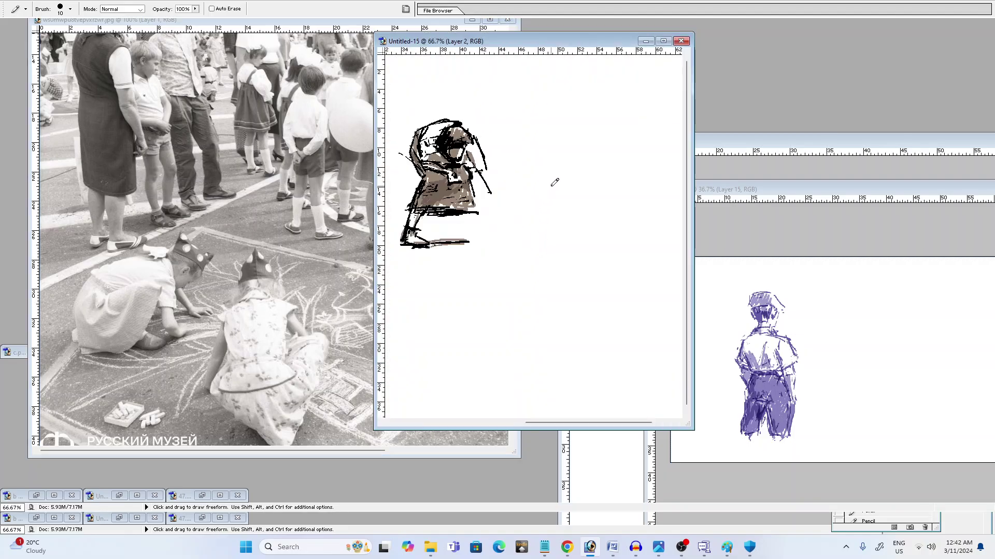
pyautogui.moveTo(553, 182); pyautogui.dragTo(549, 222)
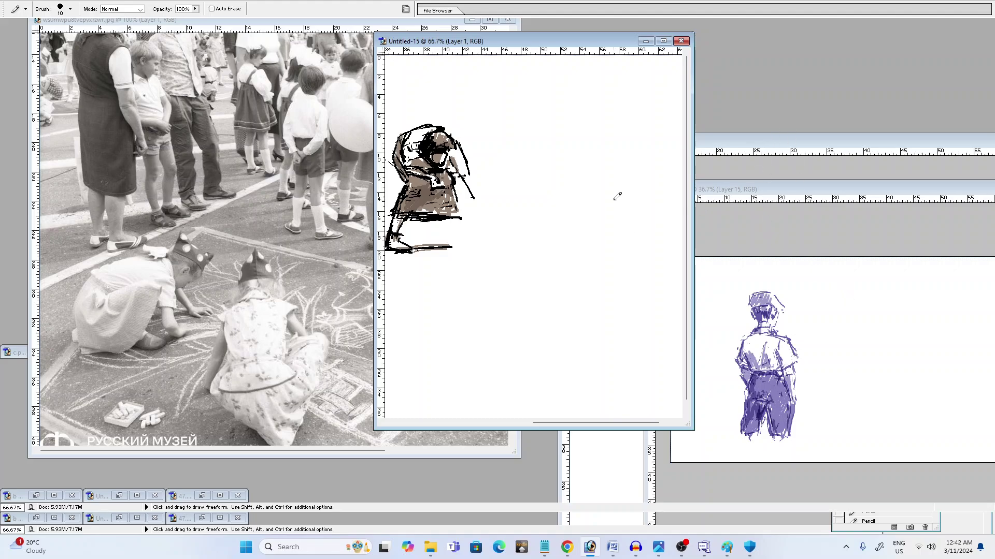
pyautogui.moveTo(542, 162); pyautogui.dragTo(581, 154)
pyautogui.hotkey('ctrl', 'z')
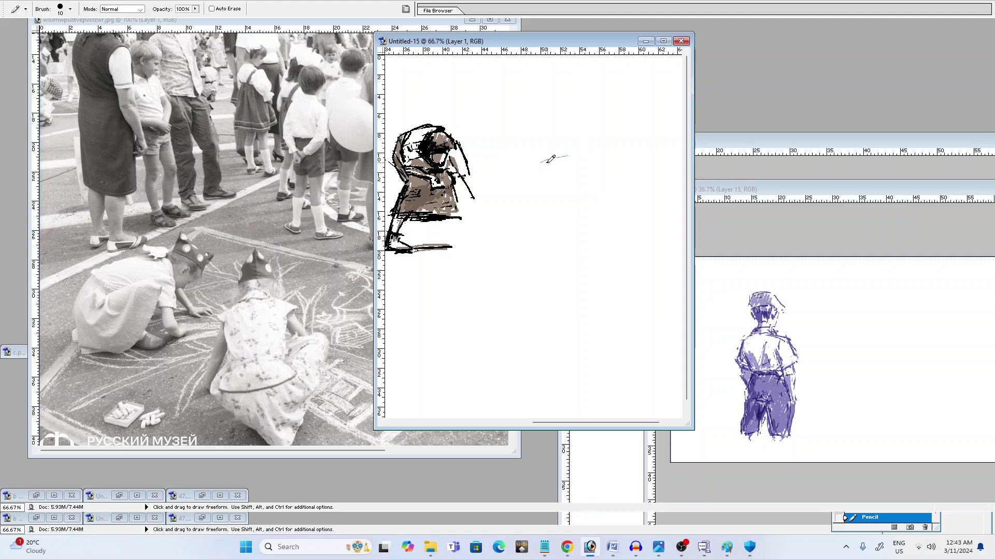
pyautogui.moveTo(535, 167); pyautogui.dragTo(589, 161)
pyautogui.press('e')
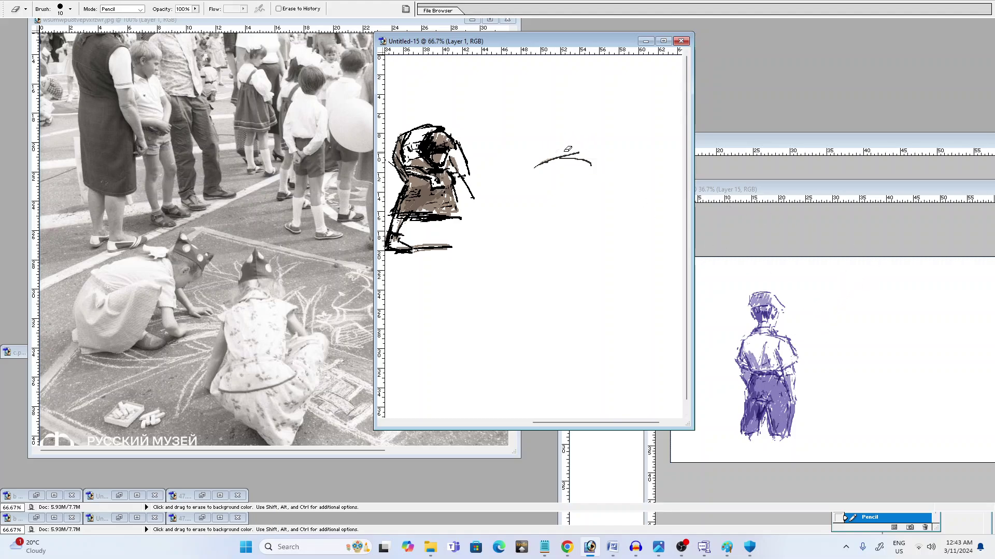
pyautogui.moveTo(567, 149)
pyautogui.mouseDown()
pyautogui.moveTo(554, 160)
pyautogui.moveTo(595, 163)
pyautogui.mouseUp()
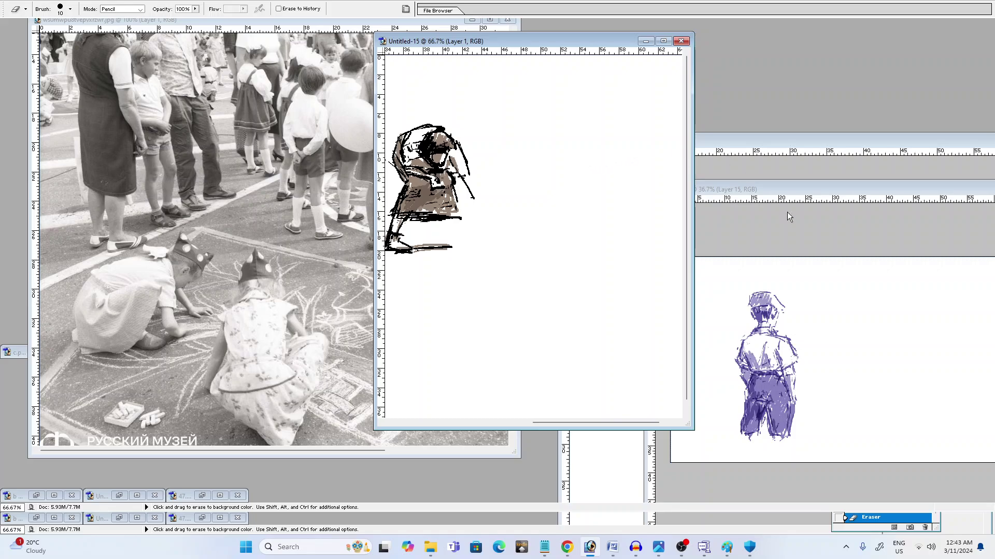
# Sketch the shoulder, waist and skirt guide lines of the floral-dress girl seen from behind, beside the crouching figure on Layer 1
pyautogui.press('b')
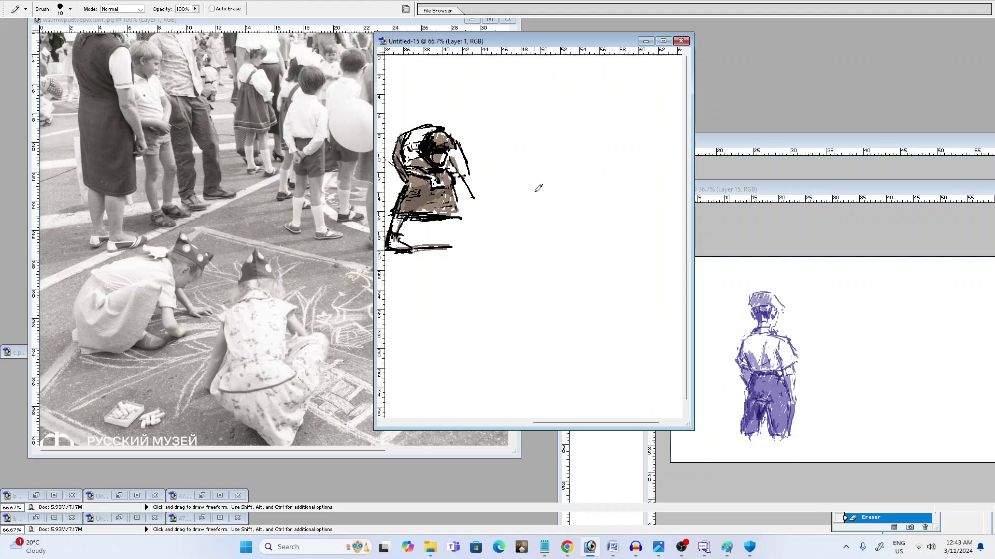
pyautogui.moveTo(539, 189); pyautogui.dragTo(576, 180)
pyautogui.moveTo(554, 229); pyautogui.dragTo(591, 222)
pyautogui.moveTo(568, 271); pyautogui.dragTo(603, 263)
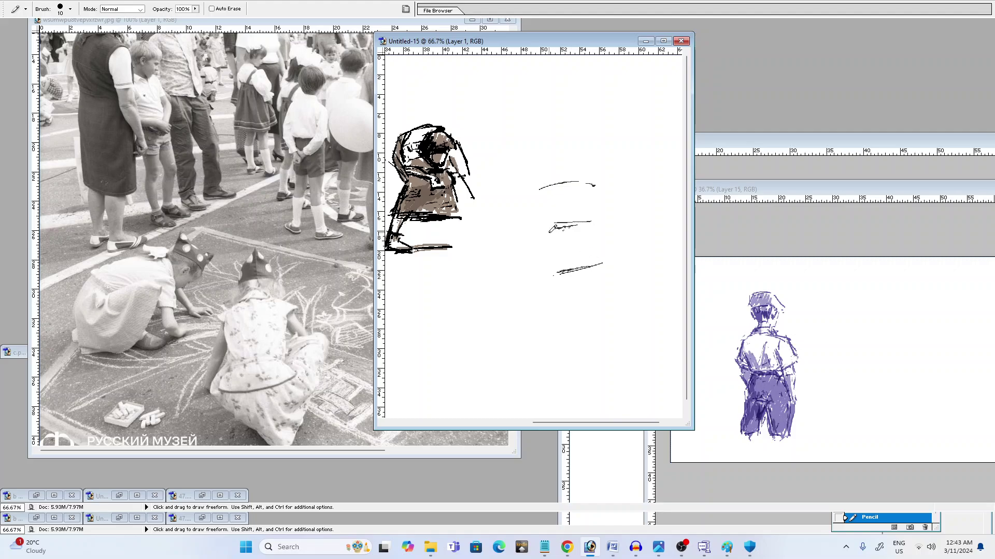
pyautogui.moveTo(554, 229); pyautogui.dragTo(543, 232)
pyautogui.moveTo(544, 196)
pyautogui.mouseDown()
pyautogui.moveTo(547, 215)
pyautogui.moveTo(542, 202)
pyautogui.moveTo(571, 171)
pyautogui.moveTo(596, 185)
pyautogui.moveTo(552, 226)
pyautogui.moveTo(595, 220)
pyautogui.moveTo(553, 238)
pyautogui.moveTo(540, 262)
pyautogui.moveTo(568, 275)
pyautogui.moveTo(554, 278)
pyautogui.mouseUp()
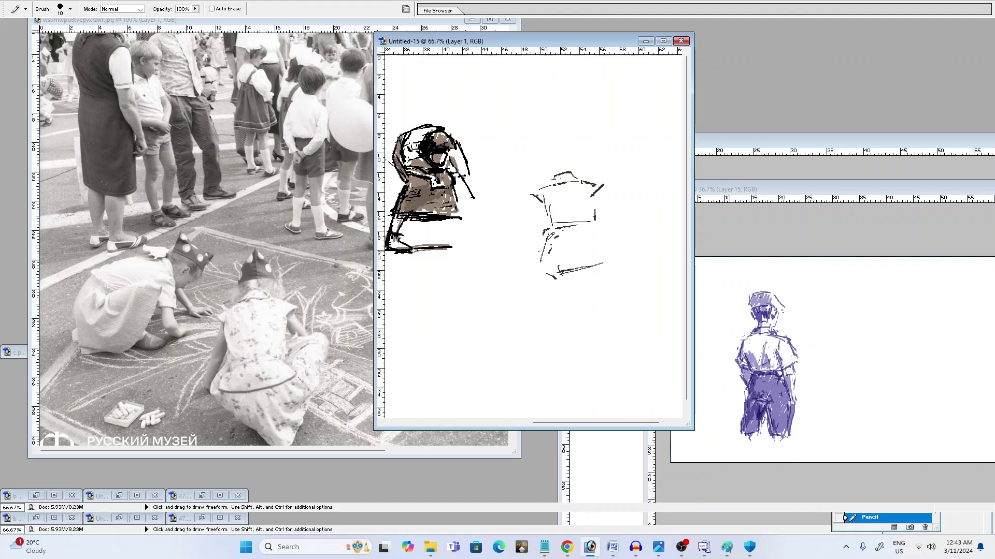
pyautogui.moveTo(541, 243); pyautogui.dragTo(533, 260)
pyautogui.moveTo(545, 247)
pyautogui.mouseDown()
pyautogui.moveTo(588, 241)
pyautogui.moveTo(596, 262)
pyautogui.moveTo(558, 261)
pyautogui.moveTo(580, 257)
pyautogui.moveTo(574, 297)
pyautogui.moveTo(588, 309)
pyautogui.moveTo(597, 317)
pyautogui.moveTo(616, 302)
pyautogui.mouseUp()
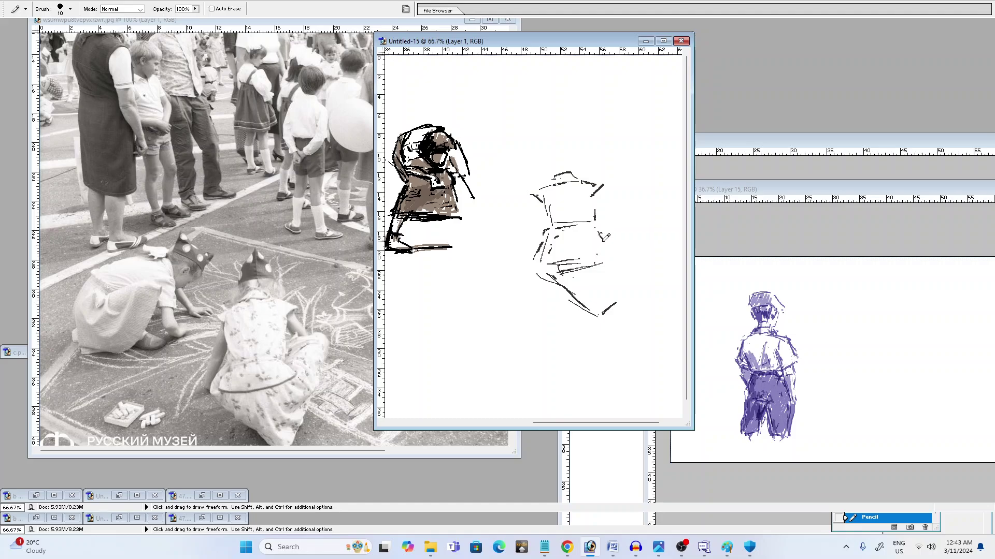
# Draw the girl's two arms, the side of her hips and the slanting lower edge of her skirt on Layer 1
pyautogui.moveTo(605, 245)
pyautogui.mouseDown()
pyautogui.moveTo(595, 223)
pyautogui.moveTo(608, 234)
pyautogui.moveTo(596, 261)
pyautogui.moveTo(609, 251)
pyautogui.moveTo(563, 268)
pyautogui.mouseUp()
pyautogui.moveTo(616, 224); pyautogui.dragTo(615, 227)
pyautogui.moveTo(537, 198); pyautogui.dragTo(532, 222)
pyautogui.moveTo(595, 316); pyautogui.dragTo(588, 320)
pyautogui.moveTo(554, 284); pyautogui.dragTo(595, 314)
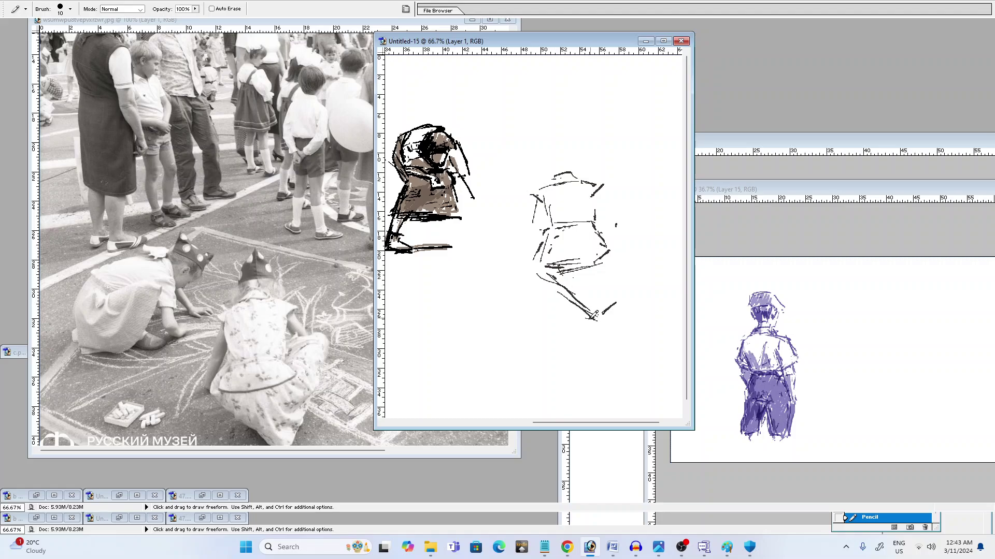
pyautogui.moveTo(539, 276)
pyautogui.mouseDown()
pyautogui.moveTo(607, 335)
pyautogui.moveTo(586, 322)
pyautogui.moveTo(612, 336)
pyautogui.mouseUp()
pyautogui.moveTo(615, 216)
pyautogui.mouseDown()
pyautogui.moveTo(593, 198)
pyautogui.moveTo(602, 189)
pyautogui.moveTo(617, 205)
pyautogui.mouseUp()
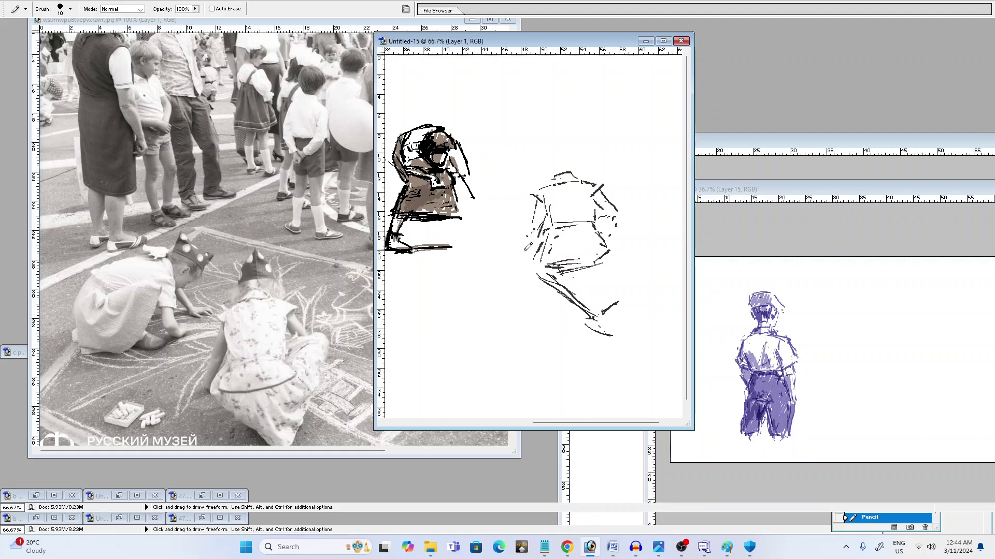
pyautogui.moveTo(531, 228); pyautogui.dragTo(526, 265)
pyautogui.moveTo(523, 268); pyautogui.dragTo(538, 265)
# Sketch the girl's neck, hair and pointed paper hat above the shoulders
pyautogui.moveTo(548, 179)
pyautogui.mouseDown()
pyautogui.moveTo(573, 155)
pyautogui.moveTo(554, 167)
pyautogui.moveTo(559, 144)
pyautogui.moveTo(571, 143)
pyautogui.moveTo(583, 175)
pyautogui.mouseUp()
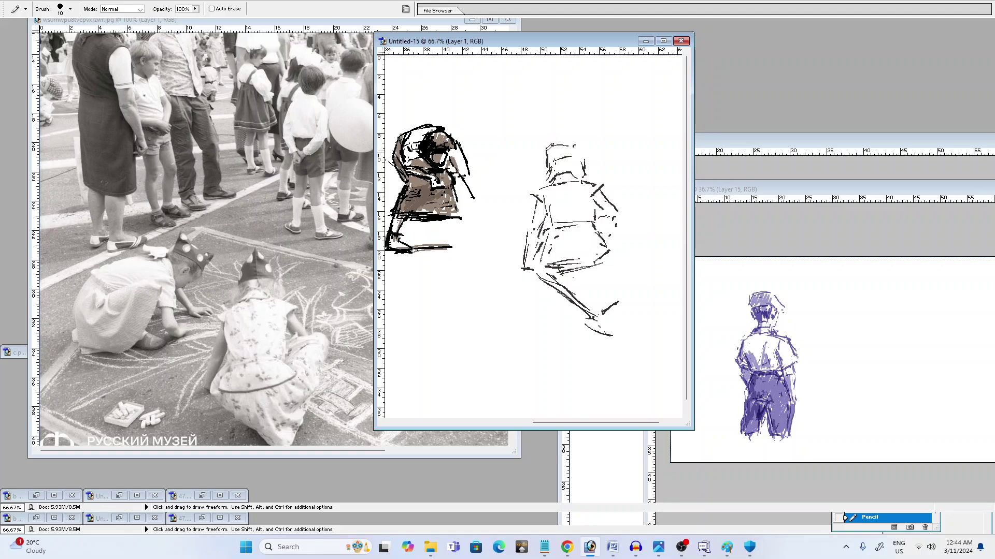
pyautogui.moveTo(545, 155); pyautogui.dragTo(564, 129)
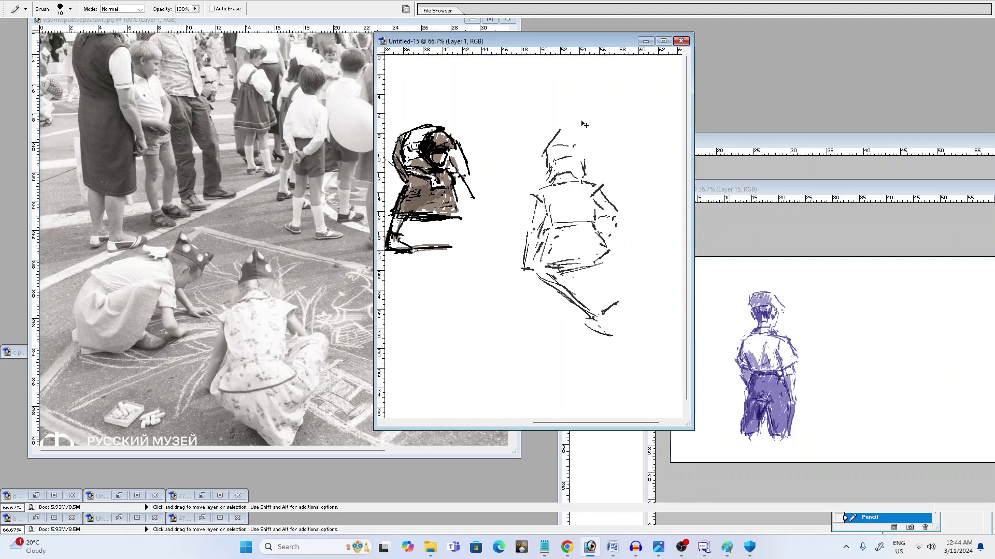
pyautogui.hotkey('ctrl', 'z')
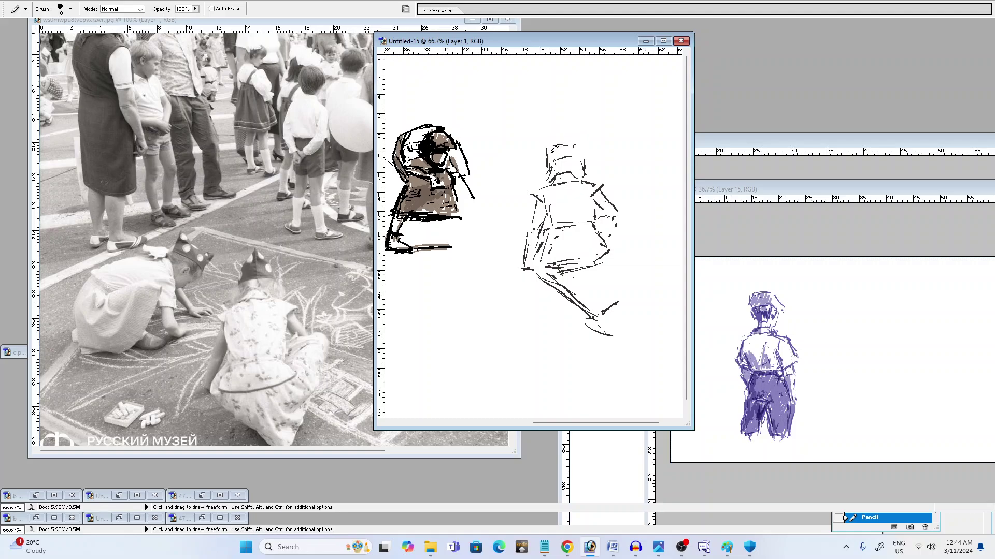
pyautogui.moveTo(548, 151)
pyautogui.mouseDown()
pyautogui.moveTo(568, 131)
pyautogui.moveTo(588, 149)
pyautogui.mouseUp()
pyautogui.moveTo(561, 163); pyautogui.dragTo(582, 162)
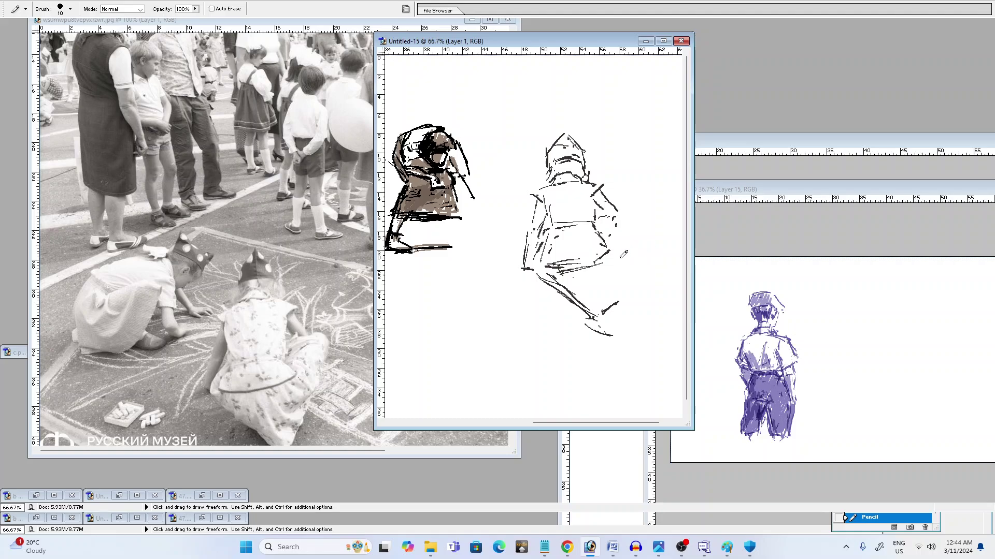
# Outline the skirt over the girl's bent knee down to its tip, and reinforce the bodice, waist and hem lines
pyautogui.moveTo(601, 234); pyautogui.dragTo(593, 224)
pyautogui.moveTo(626, 213)
pyautogui.mouseDown()
pyautogui.moveTo(614, 217)
pyautogui.moveTo(633, 224)
pyautogui.moveTo(620, 278)
pyautogui.moveTo(588, 336)
pyautogui.mouseUp()
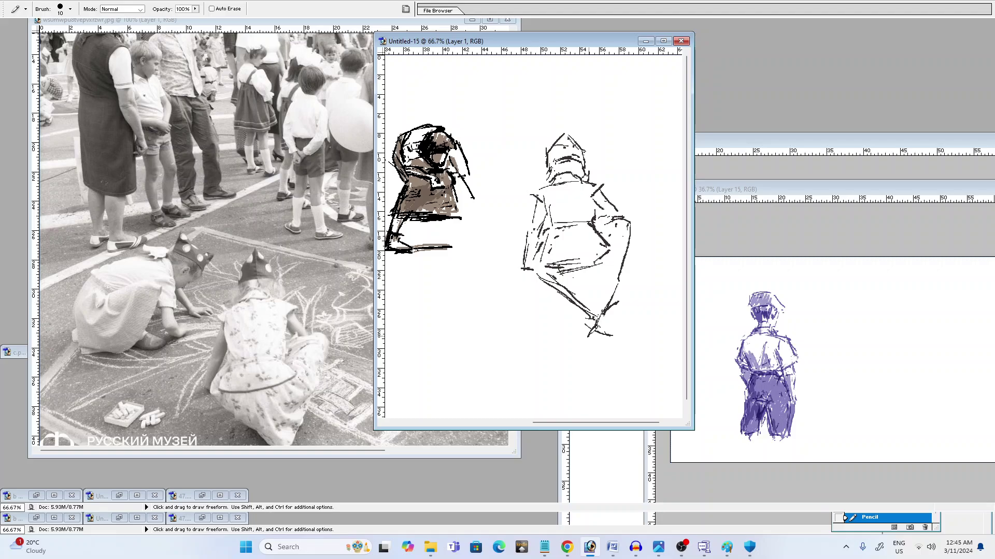
pyautogui.moveTo(553, 278); pyautogui.dragTo(579, 330)
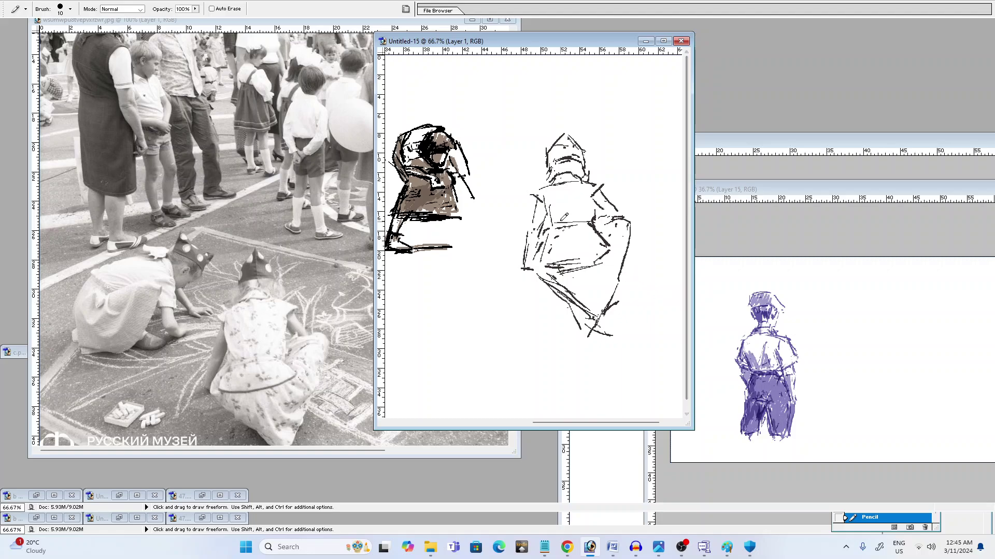
pyautogui.moveTo(538, 254)
pyautogui.mouseDown()
pyautogui.moveTo(537, 269)
pyautogui.moveTo(537, 260)
pyautogui.mouseUp()
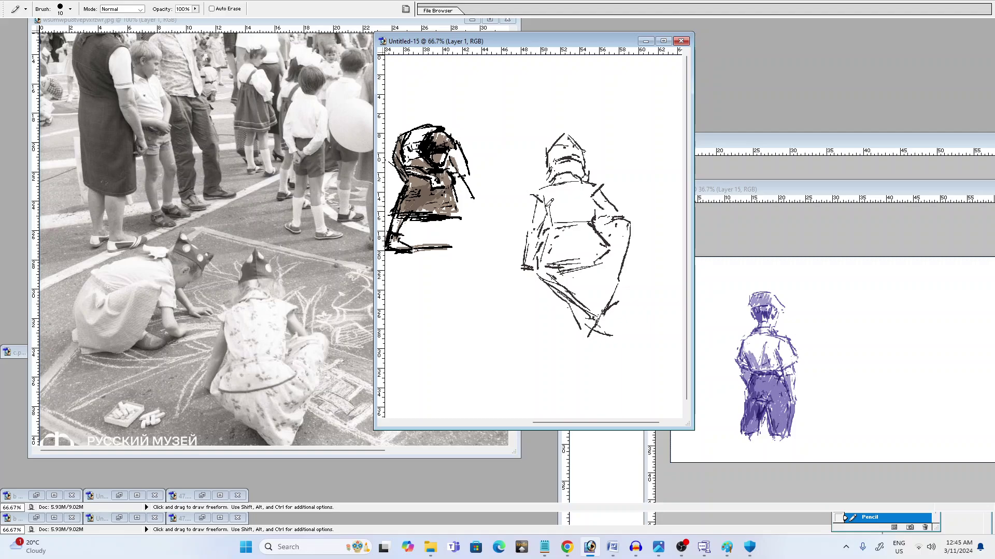
pyautogui.moveTo(544, 192); pyautogui.dragTo(554, 228)
pyautogui.moveTo(612, 247); pyautogui.dragTo(580, 262)
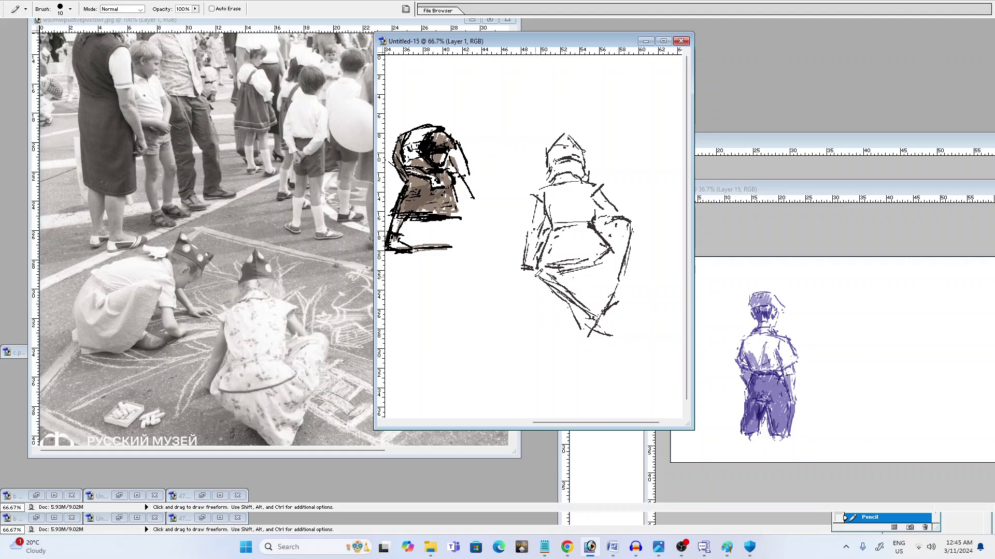
pyautogui.moveTo(533, 273); pyautogui.dragTo(595, 334)
# Add a dark fold accent inside the lower skirt and erase excess parts of the hem lines
pyautogui.press('e')
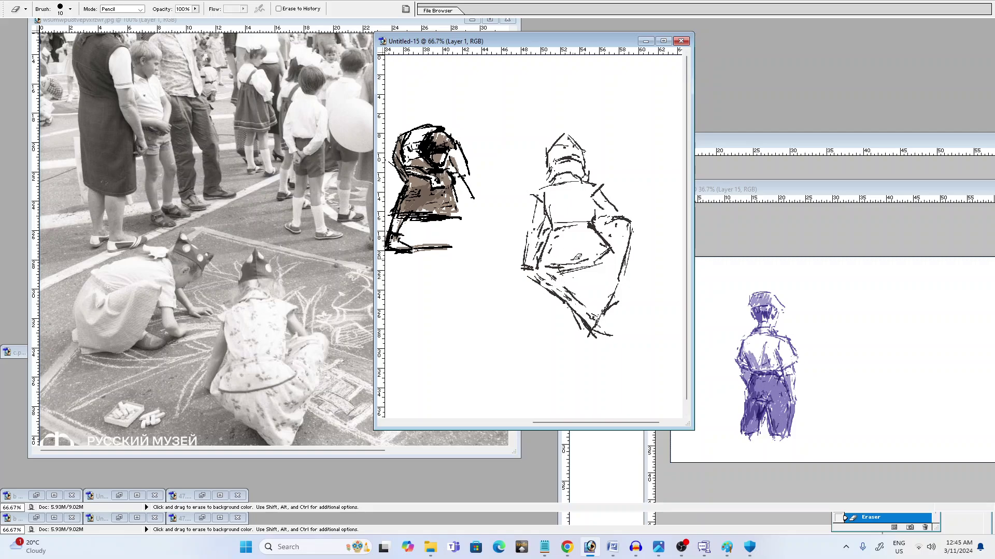
pyautogui.moveTo(613, 329); pyautogui.dragTo(600, 331)
pyautogui.press('b')
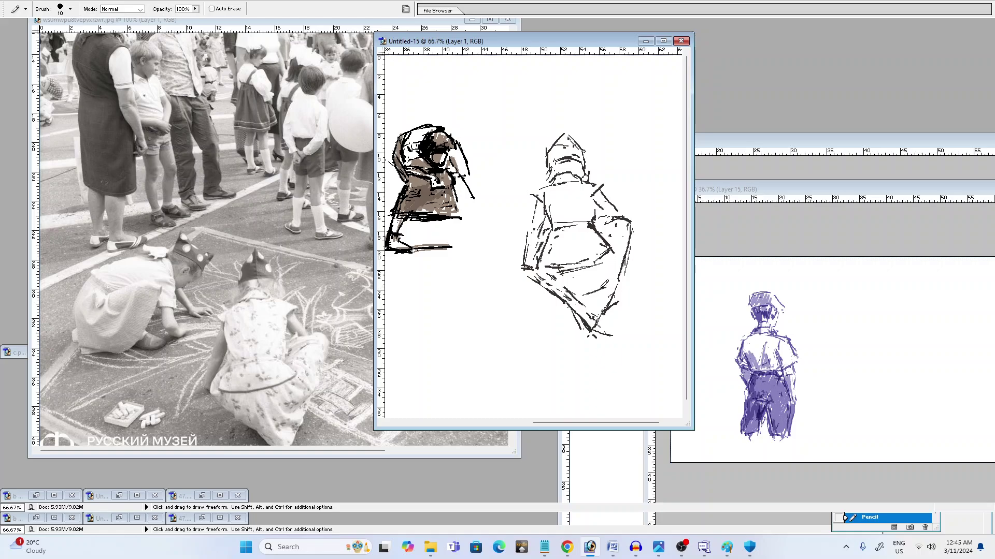
pyautogui.moveTo(603, 286); pyautogui.dragTo(620, 272)
pyautogui.moveTo(622, 267); pyautogui.dragTo(606, 277)
pyautogui.press('e')
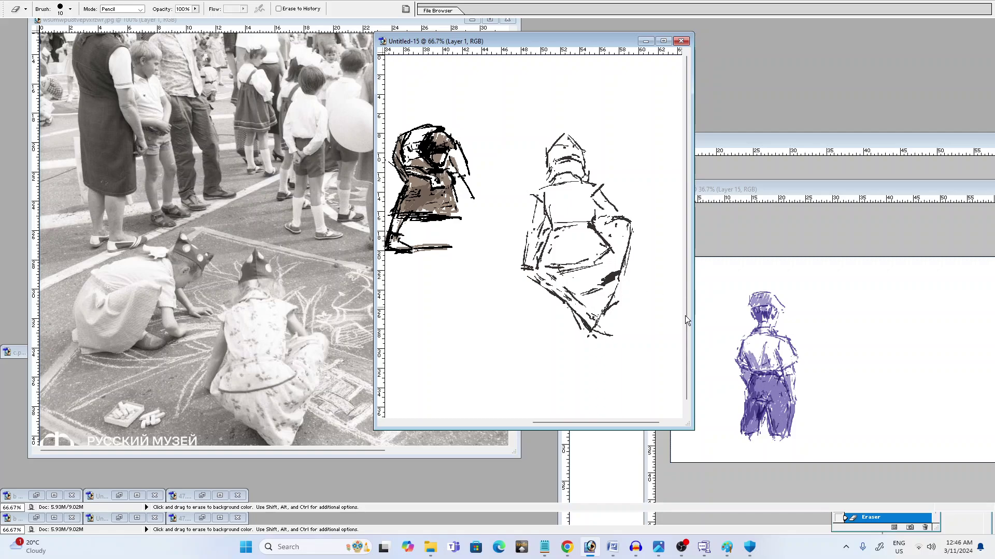
pyautogui.moveTo(575, 297); pyautogui.dragTo(589, 306)
# Strengthen the outlines of the girl's bodice, sleeve, arms and bent knee with heavier pencil strokes
pyautogui.press('b')
pyautogui.moveTo(540, 197); pyautogui.dragTo(556, 229)
pyautogui.moveTo(592, 197); pyautogui.dragTo(605, 189)
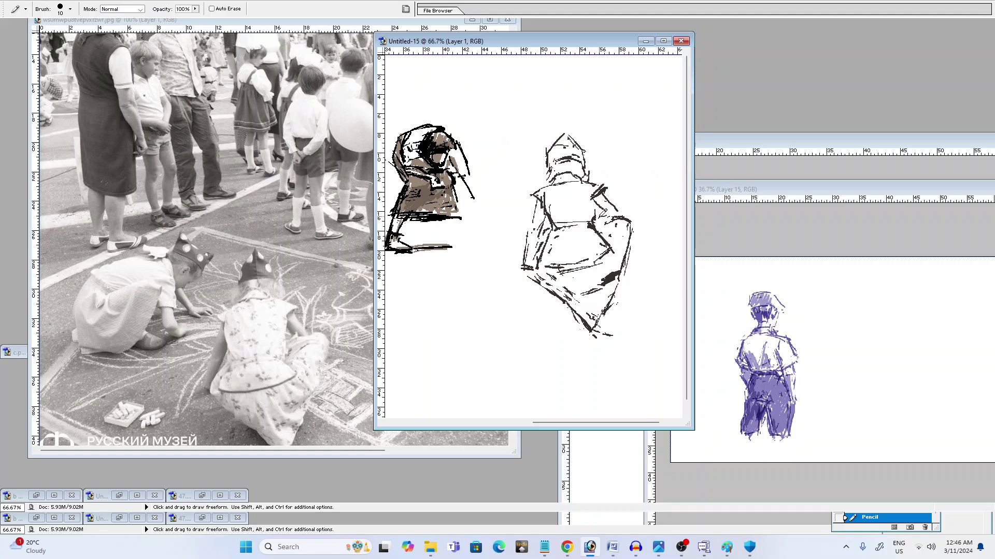
pyautogui.moveTo(561, 232); pyautogui.dragTo(577, 228)
pyautogui.moveTo(530, 259); pyautogui.dragTo(551, 233)
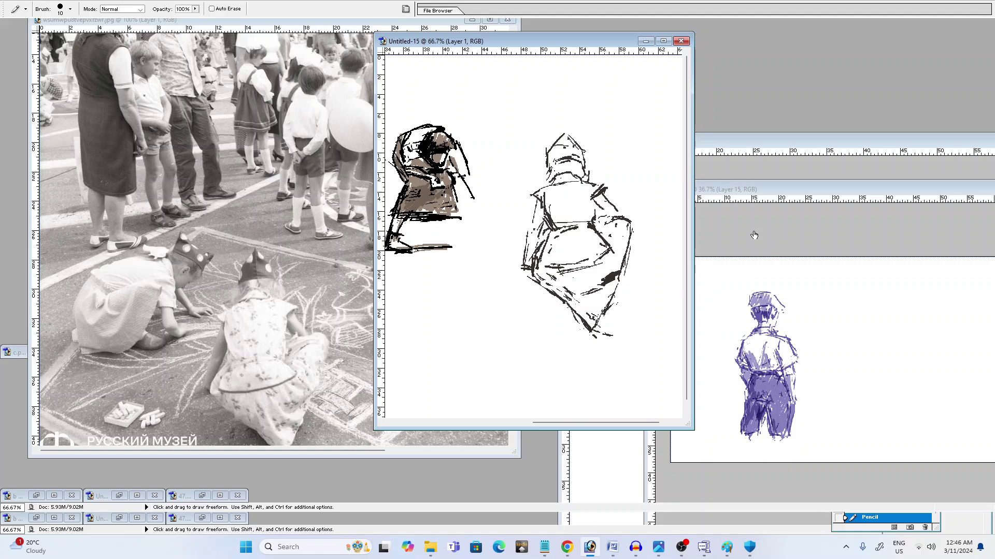
pyautogui.click(644, 208)
pyautogui.moveTo(620, 213)
pyautogui.mouseDown()
pyautogui.moveTo(639, 221)
pyautogui.moveTo(621, 272)
pyautogui.mouseUp()
pyautogui.moveTo(601, 189); pyautogui.dragTo(591, 225)
# Thin the bodice, arm and outer skirt lines with the Eraser, and redraw the forearm resting toward the knee
pyautogui.press('e')
pyautogui.moveTo(555, 213)
pyautogui.mouseDown()
pyautogui.moveTo(586, 212)
pyautogui.moveTo(592, 224)
pyautogui.moveTo(564, 228)
pyautogui.moveTo(585, 222)
pyautogui.moveTo(538, 262)
pyautogui.mouseUp()
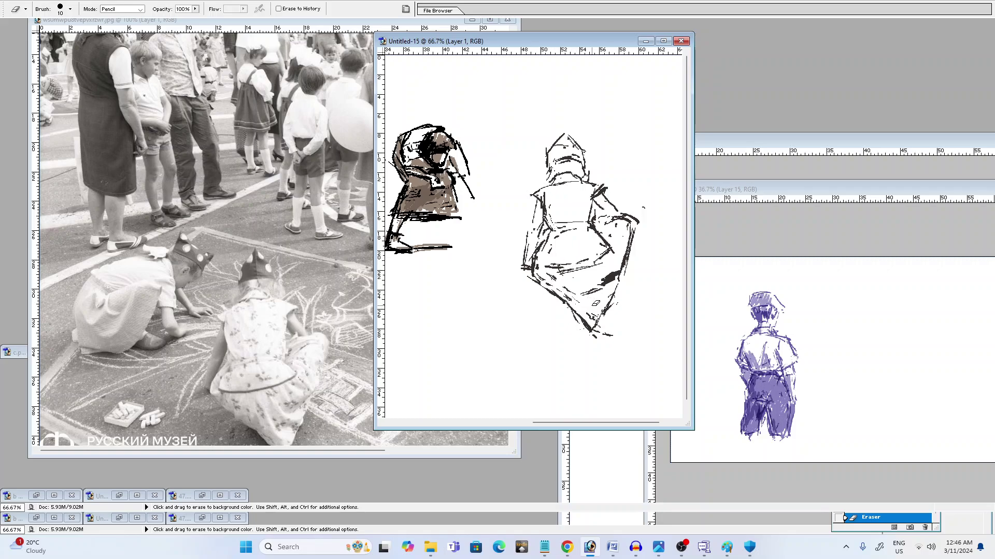
pyautogui.moveTo(610, 249); pyautogui.dragTo(601, 256)
pyautogui.press('b')
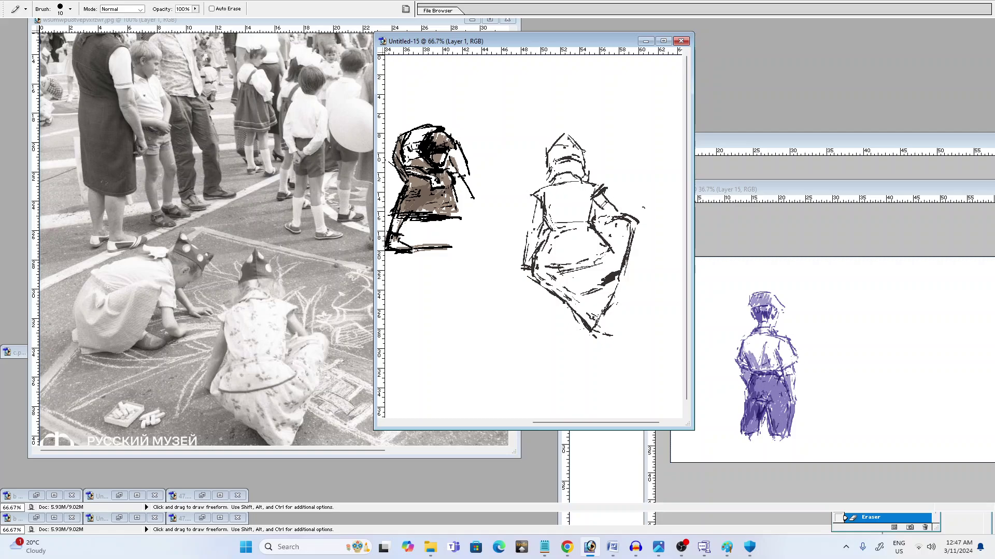
pyautogui.moveTo(601, 202); pyautogui.dragTo(617, 218)
pyautogui.press('e')
pyautogui.moveTo(626, 235); pyautogui.dragTo(624, 271)
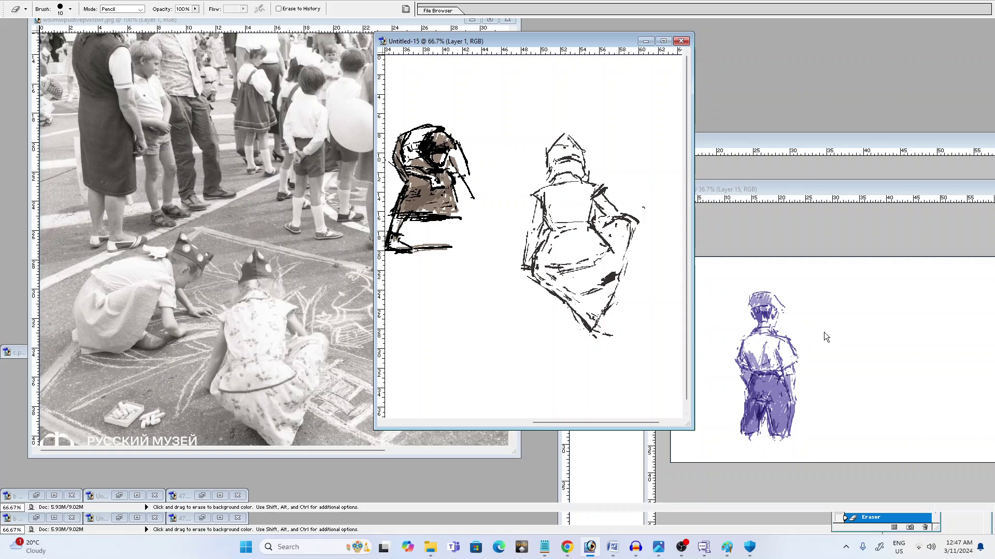
# Redraw the outer side of the skirt below the knee and break up its line with the Eraser
pyautogui.press('b')
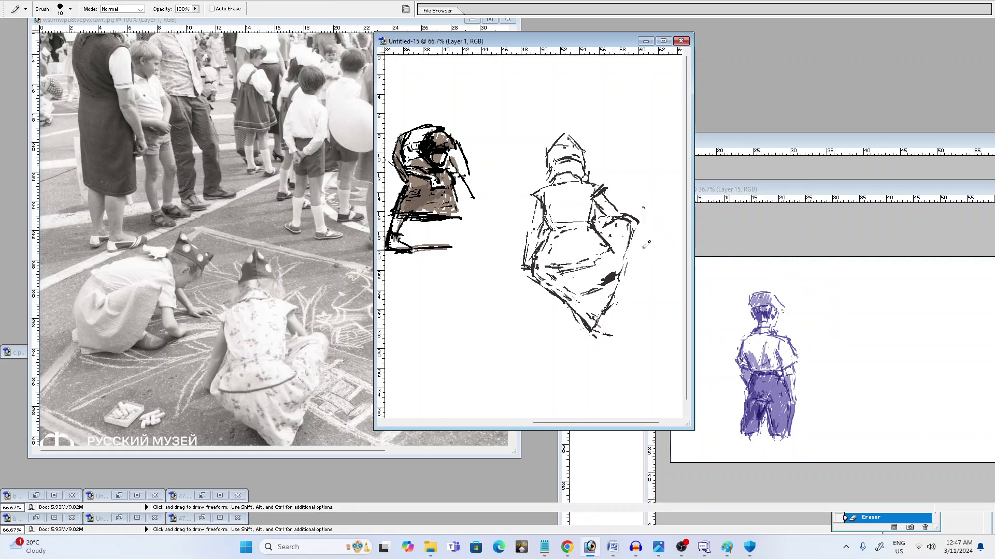
pyautogui.moveTo(640, 233); pyautogui.dragTo(626, 281)
pyautogui.moveTo(636, 235); pyautogui.dragTo(624, 280)
pyautogui.press('e')
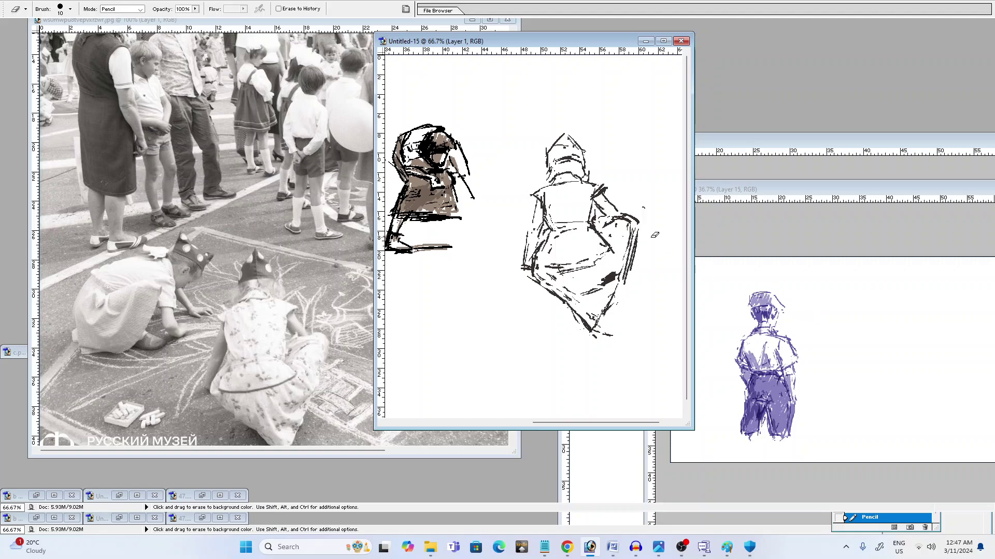
pyautogui.moveTo(639, 240); pyautogui.dragTo(623, 301)
# Shade the girl's paper hat, hair and arms with light brown pencil strokes on Layer 2
pyautogui.press('b')
pyautogui.click(776, 121)
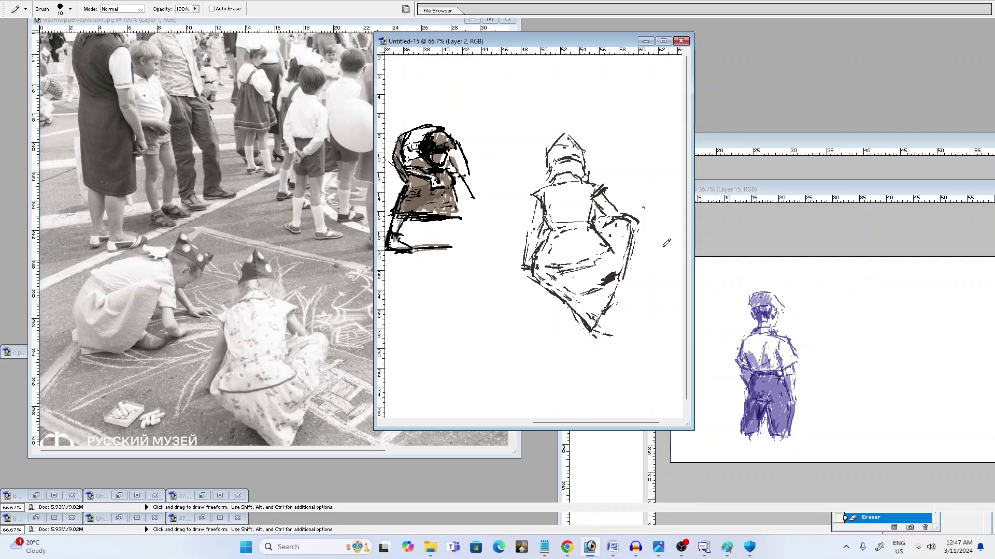
pyautogui.moveTo(596, 189); pyautogui.dragTo(605, 207)
pyautogui.moveTo(559, 164)
pyautogui.mouseDown()
pyautogui.moveTo(556, 136)
pyautogui.moveTo(565, 141)
pyautogui.moveTo(554, 151)
pyautogui.moveTo(568, 138)
pyautogui.moveTo(565, 154)
pyautogui.moveTo(585, 157)
pyautogui.moveTo(561, 181)
pyautogui.mouseUp()
pyautogui.moveTo(539, 214)
pyautogui.mouseDown()
pyautogui.moveTo(541, 228)
pyautogui.moveTo(545, 206)
pyautogui.moveTo(527, 265)
pyautogui.moveTo(532, 258)
pyautogui.mouseUp()
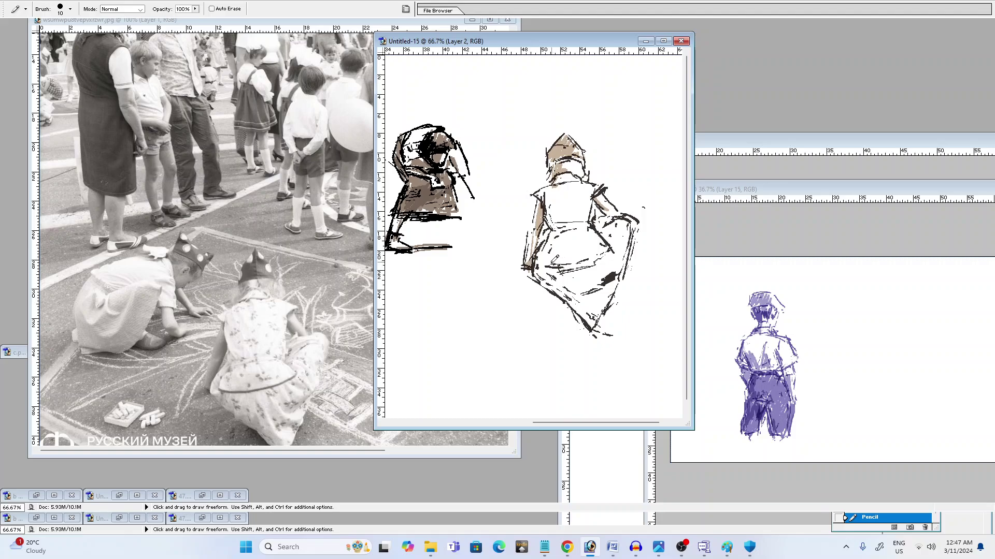
# Set the pencil size to 20, shade the bodice sides, waist and a skirt fold in light brown, and erase the excess
pyautogui.press(']')
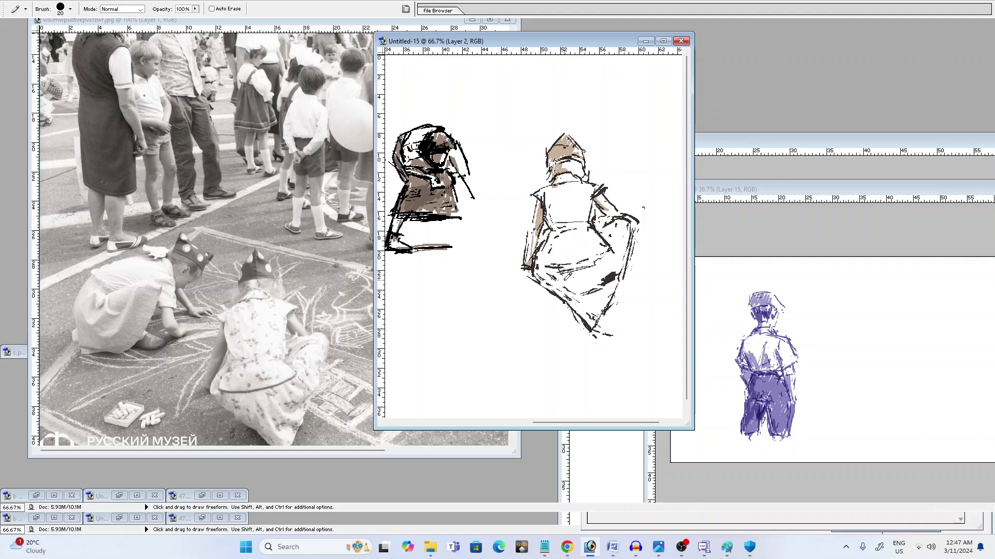
pyautogui.moveTo(547, 219)
pyautogui.mouseDown()
pyautogui.moveTo(553, 230)
pyautogui.moveTo(586, 222)
pyautogui.moveTo(596, 205)
pyautogui.moveTo(606, 246)
pyautogui.mouseUp()
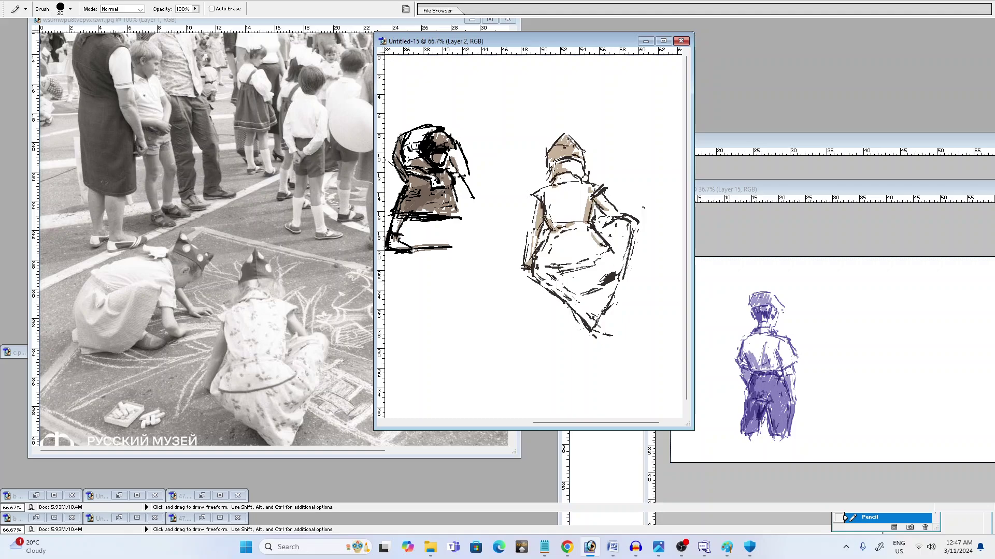
pyautogui.moveTo(565, 293); pyautogui.dragTo(582, 300)
pyautogui.press('e')
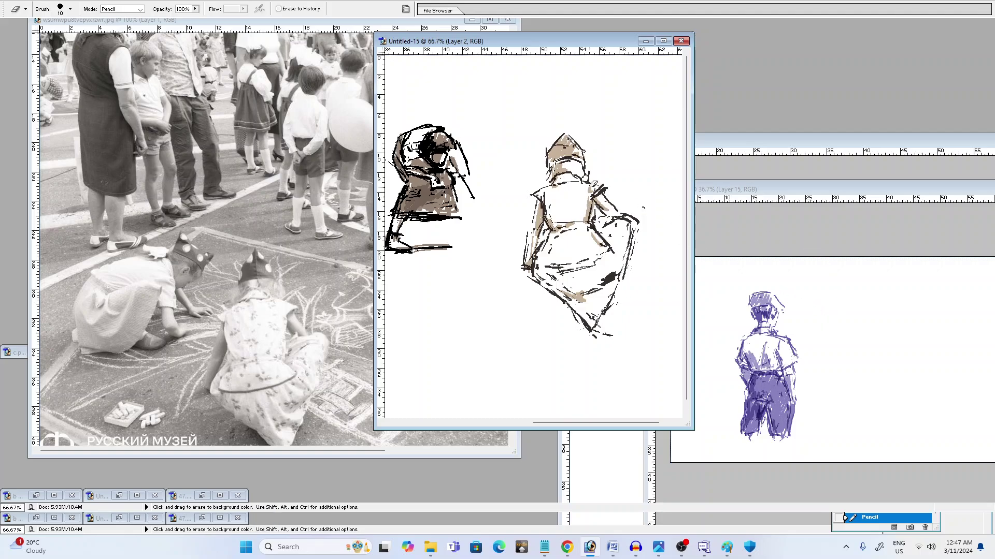
# Shade a fold on the girl's back and fill the lower part of her skirt with light brown on Layer 2
pyautogui.press('b')
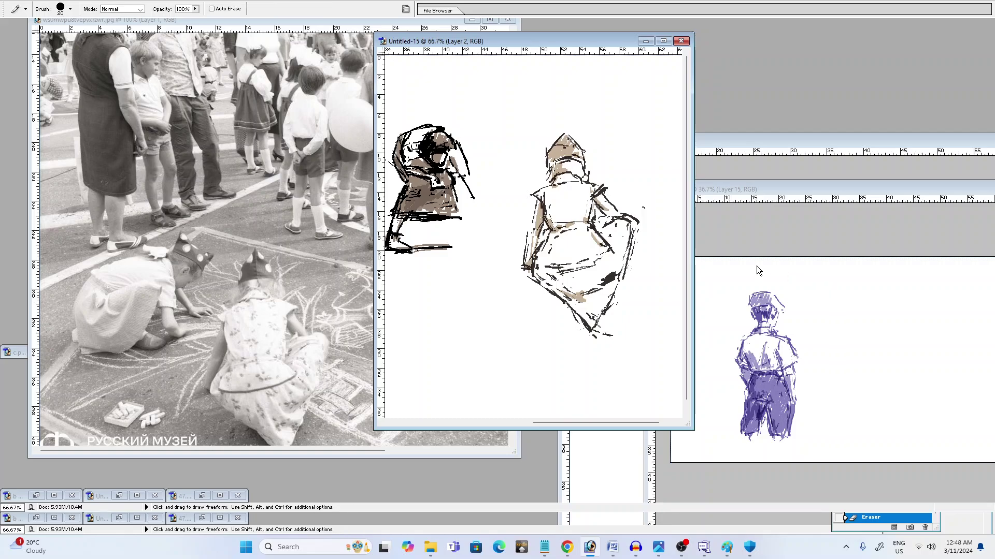
pyautogui.moveTo(579, 209); pyautogui.dragTo(581, 215)
pyautogui.moveTo(541, 276)
pyautogui.mouseDown()
pyautogui.moveTo(578, 316)
pyautogui.moveTo(583, 306)
pyautogui.moveTo(598, 316)
pyautogui.mouseUp()
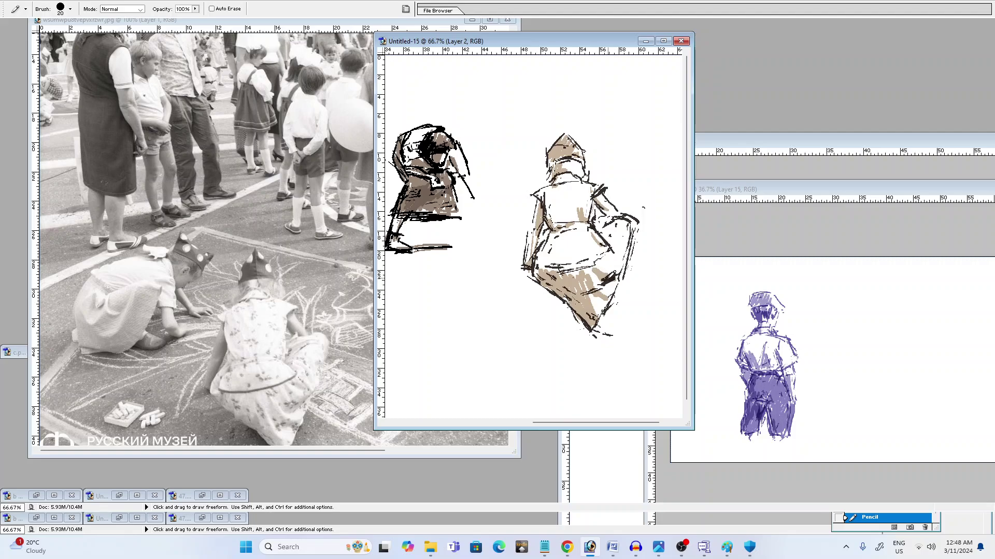
# Shade beside the skirt's knee fold, erase excess light brown from the bodice and skirt, and re-shade the skirt's lower edge
pyautogui.moveTo(612, 275); pyautogui.dragTo(606, 281)
pyautogui.press('e')
pyautogui.moveTo(588, 260)
pyautogui.mouseDown()
pyautogui.moveTo(551, 267)
pyautogui.moveTo(597, 254)
pyautogui.moveTo(554, 274)
pyautogui.moveTo(577, 270)
pyautogui.moveTo(560, 250)
pyautogui.moveTo(547, 268)
pyautogui.mouseUp()
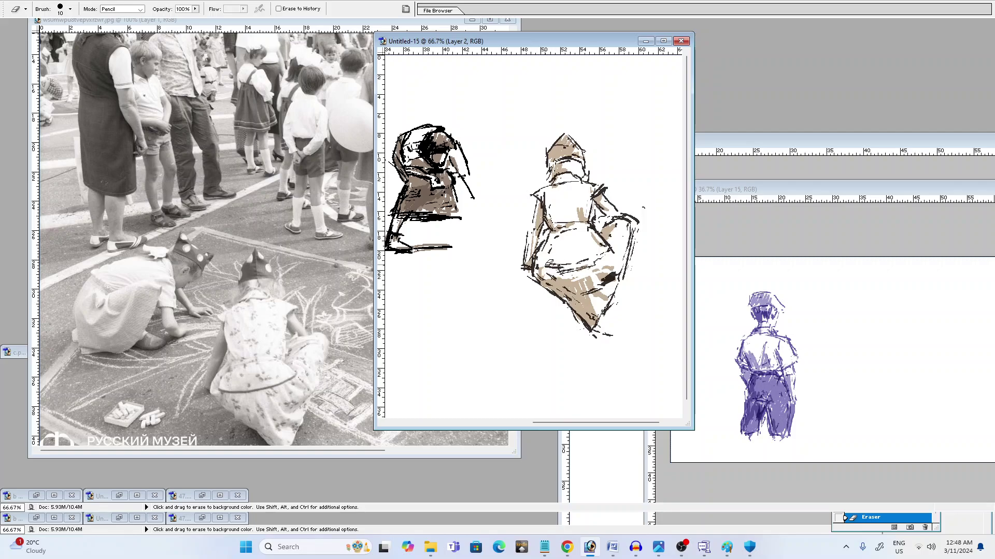
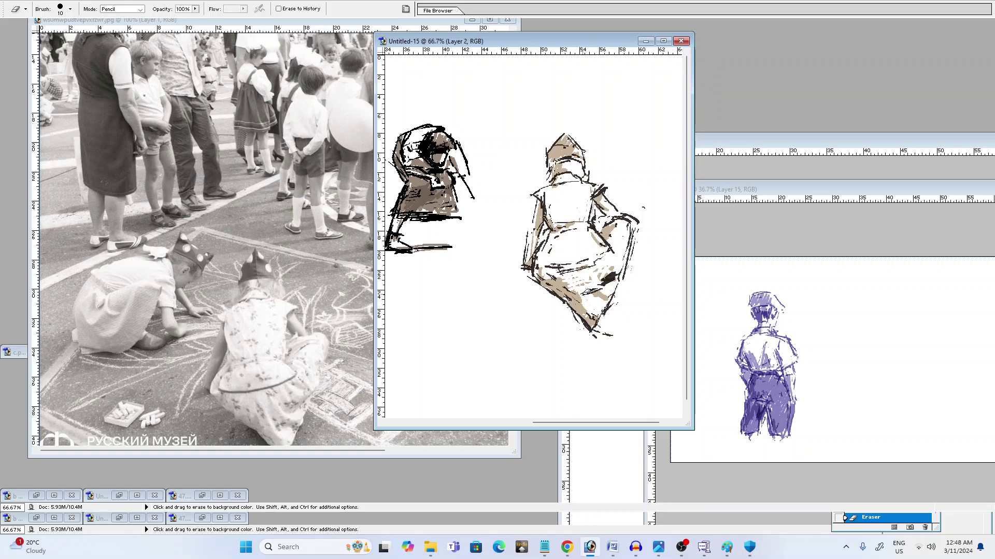
pyautogui.press('b')
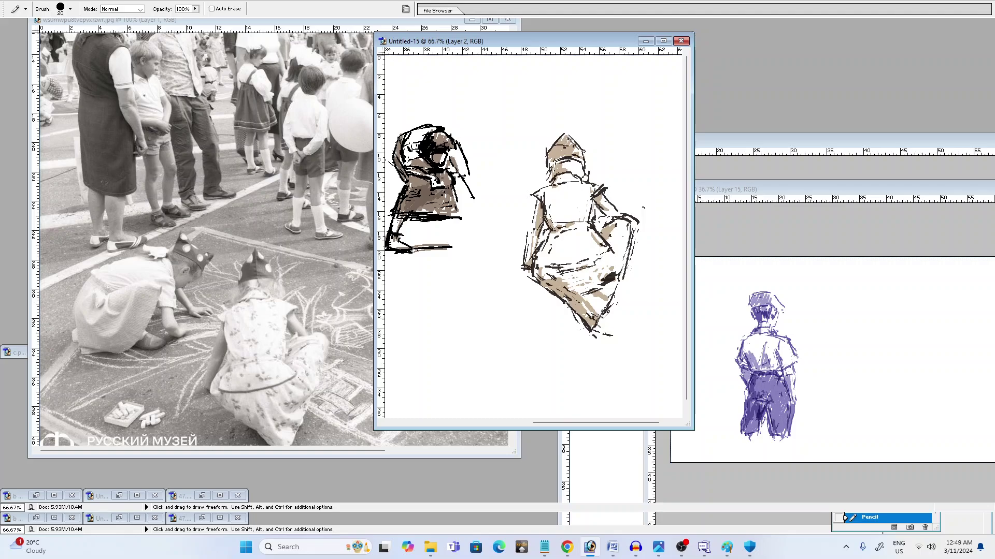
pyautogui.moveTo(561, 278); pyautogui.dragTo(596, 313)
# Break up the light brown shading in the middle of the skirt with the Eraser and add small pencil touches back
pyautogui.hotkey('ctrl', '-')
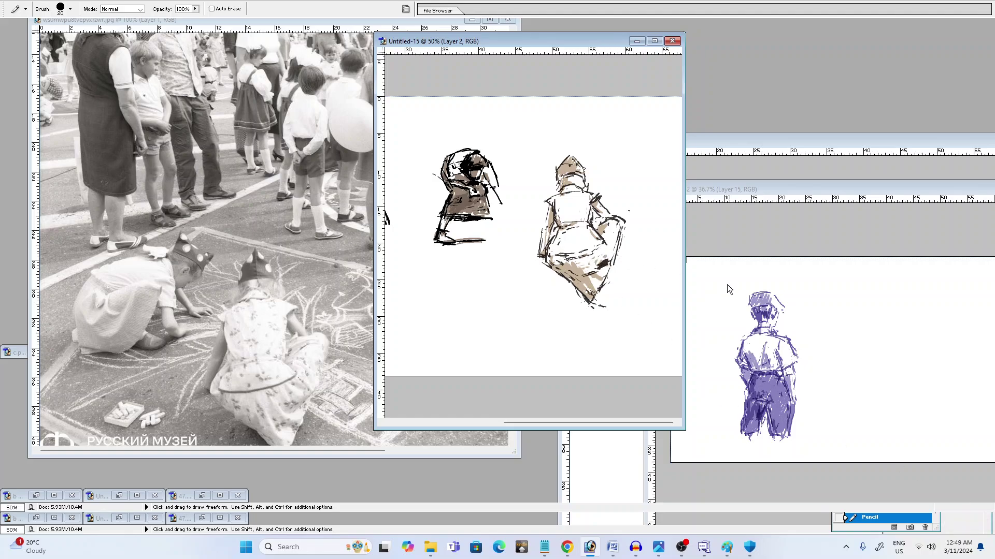
pyautogui.press('e')
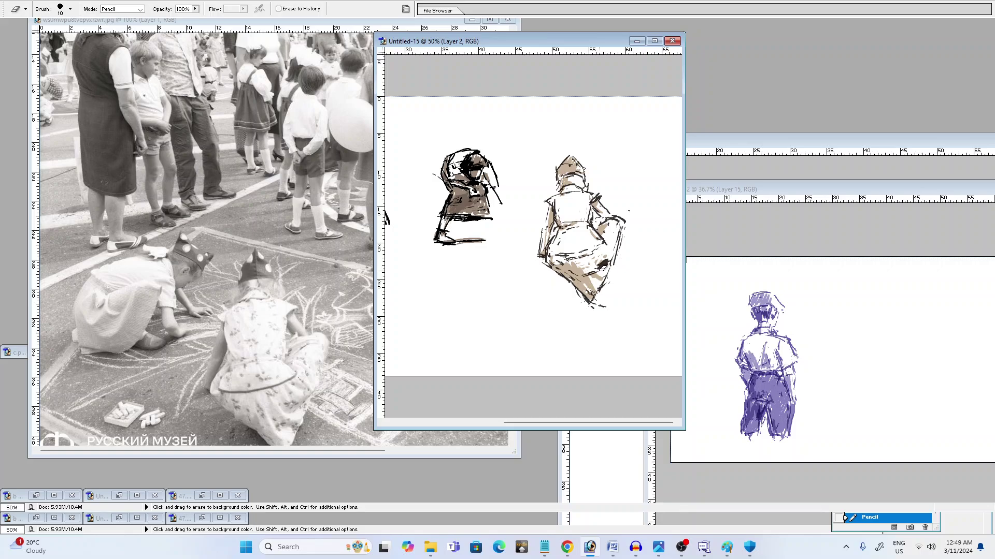
pyautogui.moveTo(583, 244)
pyautogui.mouseDown()
pyautogui.moveTo(572, 268)
pyautogui.moveTo(555, 270)
pyautogui.moveTo(596, 264)
pyautogui.mouseUp()
pyautogui.moveTo(607, 277)
pyautogui.mouseDown()
pyautogui.moveTo(593, 280)
pyautogui.moveTo(589, 268)
pyautogui.mouseUp()
pyautogui.press('b')
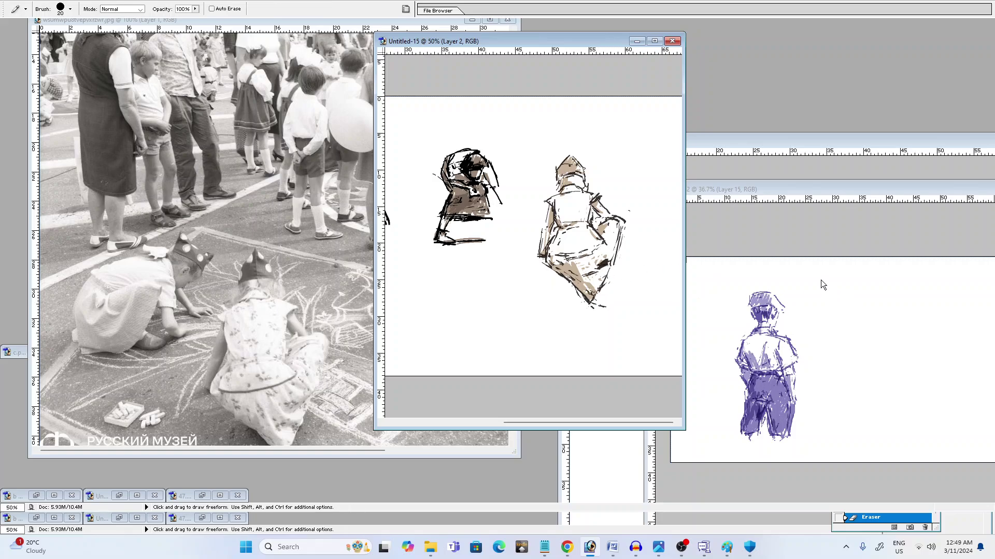
pyautogui.click(595, 289)
pyautogui.moveTo(602, 266); pyautogui.dragTo(611, 262)
# Erase the dark accent on the outer side of the lower skirt on Layer 1, and return to the Pencil on Layer 2
pyautogui.press('e')
pyautogui.hotkey('alt', '[')
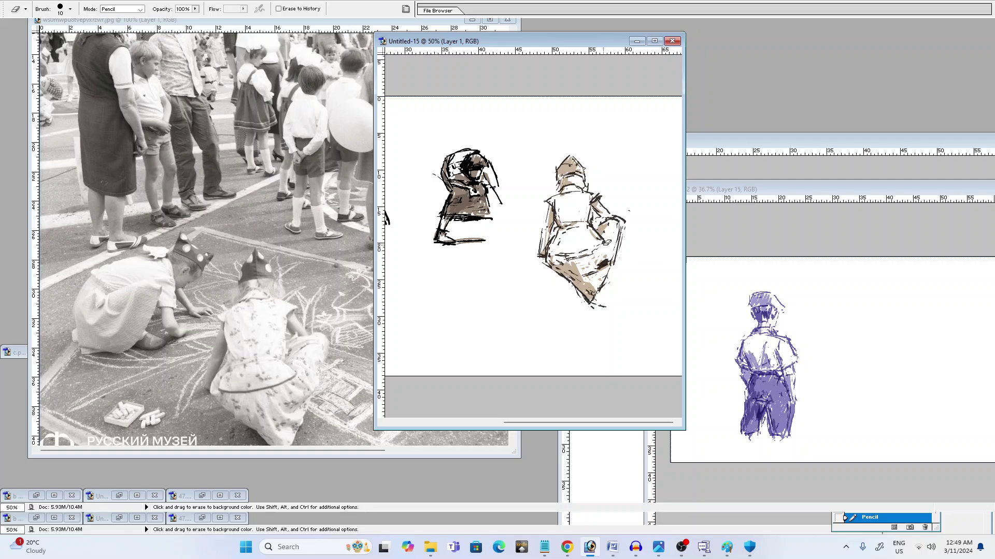
pyautogui.moveTo(603, 267); pyautogui.dragTo(614, 257)
pyautogui.hotkey('alt', ']')
pyautogui.press('b')
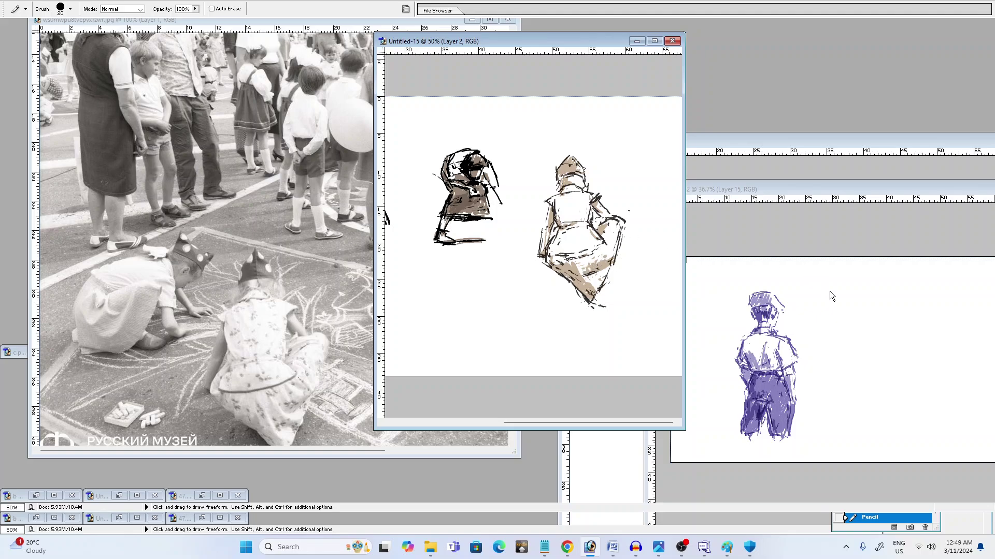
# Lighten the lower skirt shading on Layer 2 with the Eraser and restore a few light brown fold strokes
pyautogui.press('e')
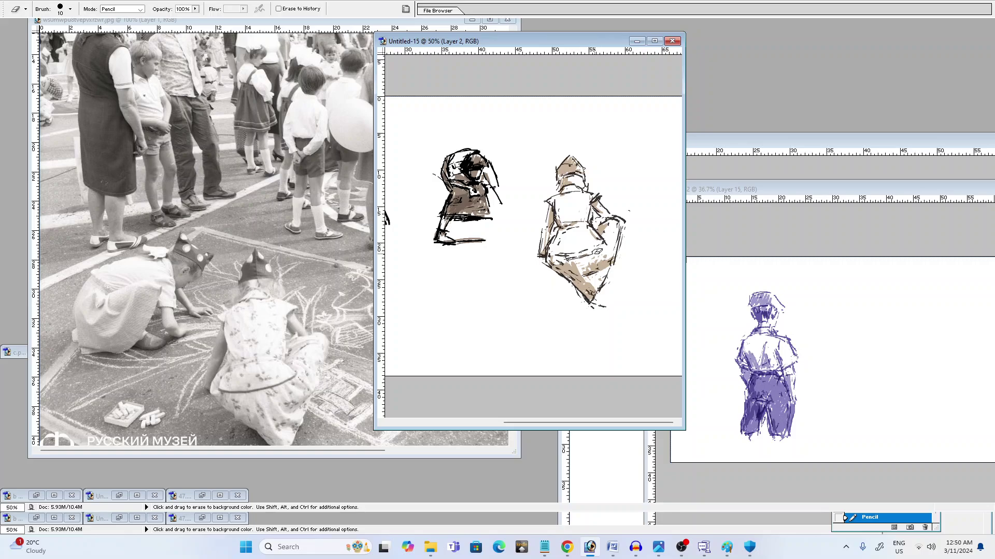
pyautogui.moveTo(599, 259)
pyautogui.mouseDown()
pyautogui.moveTo(599, 270)
pyautogui.moveTo(561, 267)
pyautogui.moveTo(590, 277)
pyautogui.mouseUp()
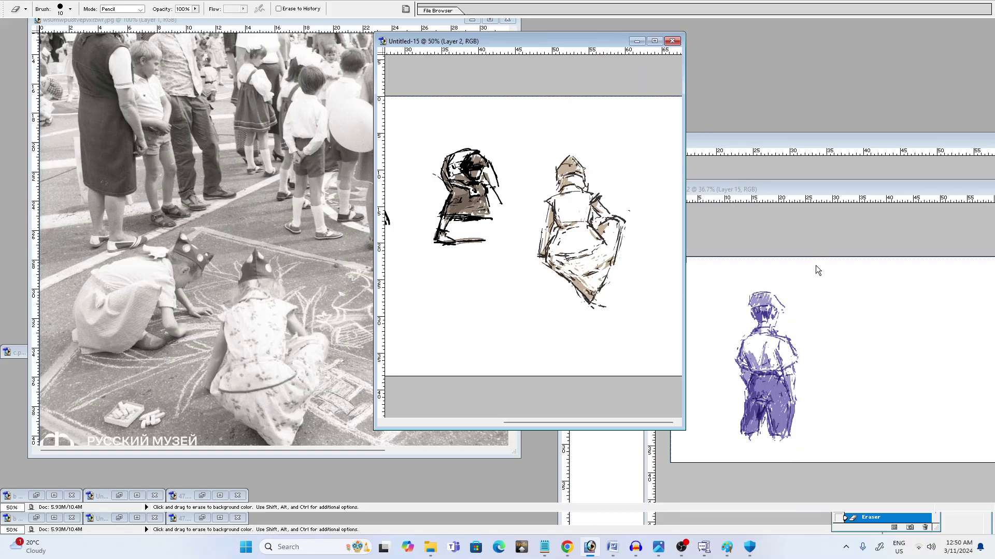
pyautogui.press('b')
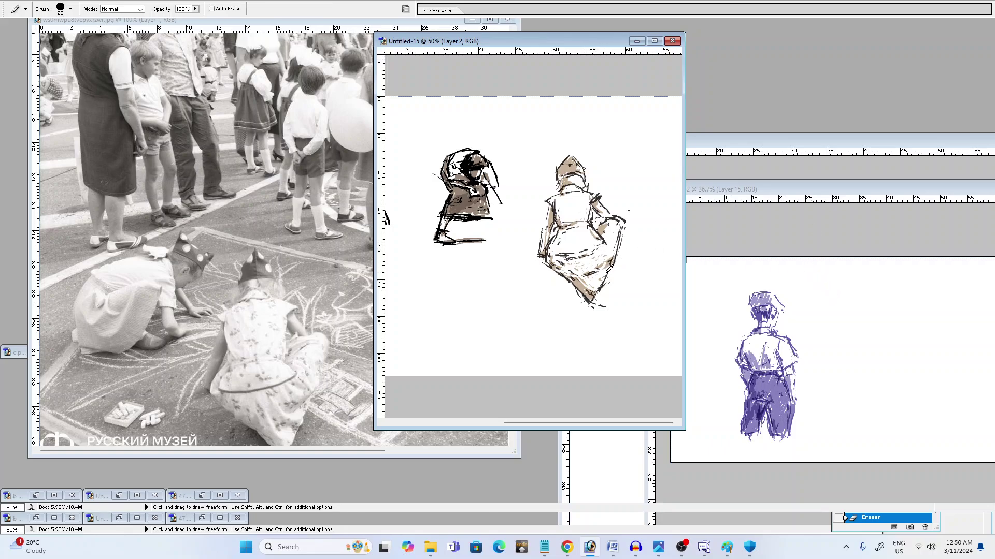
pyautogui.moveTo(601, 266); pyautogui.dragTo(599, 263)
pyautogui.press('e')
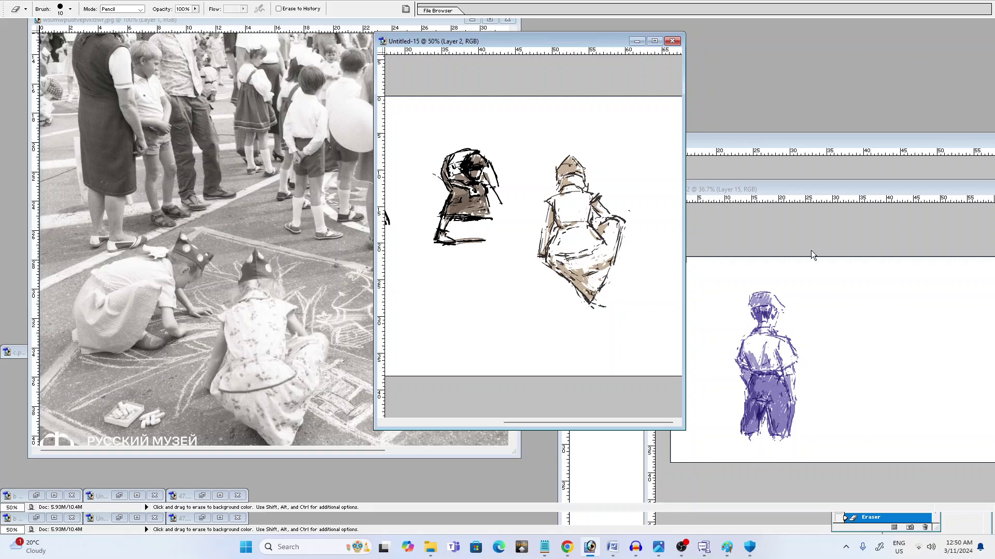
# Redraw the dark seam line across the skirt on Layer 1 and erase stray strokes at the shoulder of the bent arm
pyautogui.click(789, 107)
pyautogui.press('b')
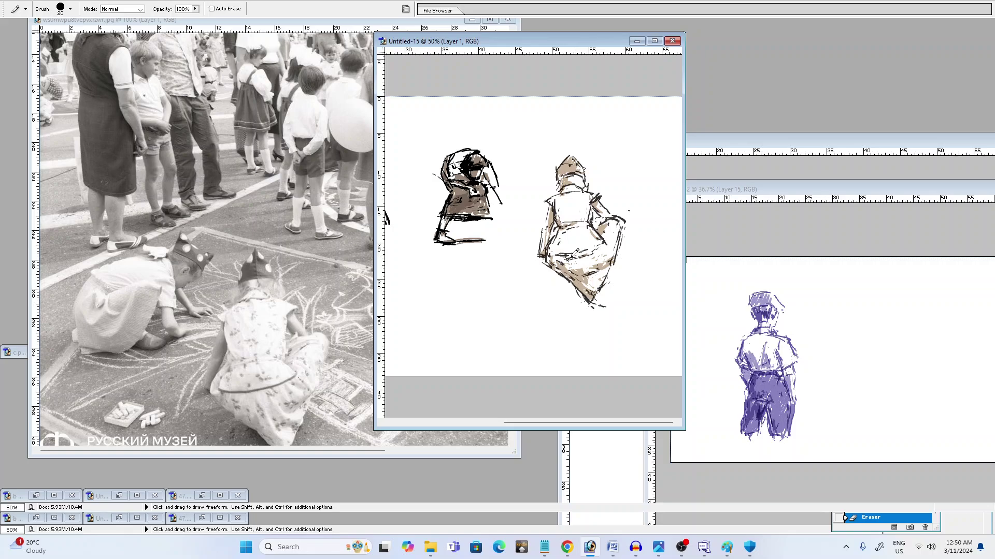
pyautogui.moveTo(576, 252); pyautogui.dragTo(605, 246)
pyautogui.press('e')
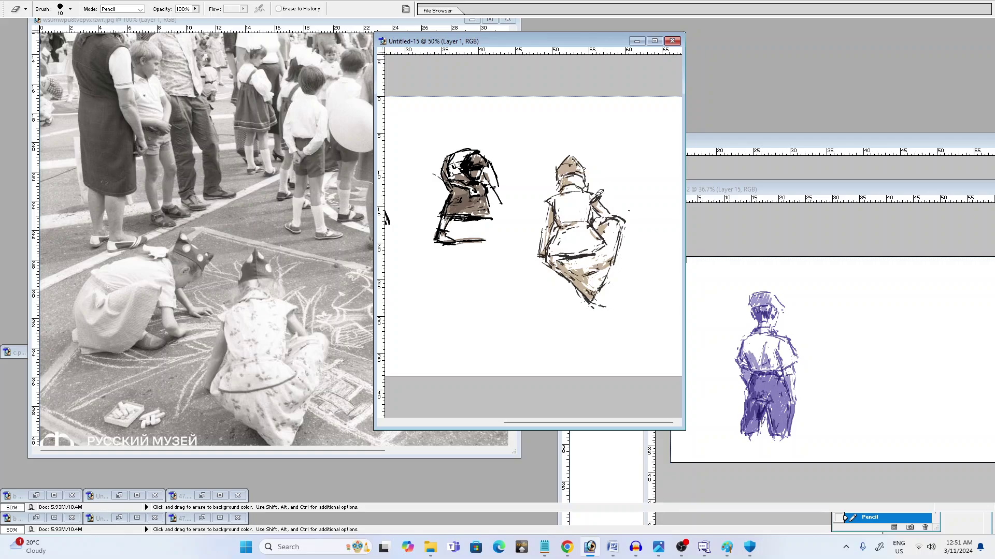
pyautogui.moveTo(596, 195); pyautogui.dragTo(604, 191)
# Redraw the outer contour of the girl's hanging arm on Layer 1 with a colour sampled near the waist, and erase a small spot
pyautogui.press('b')
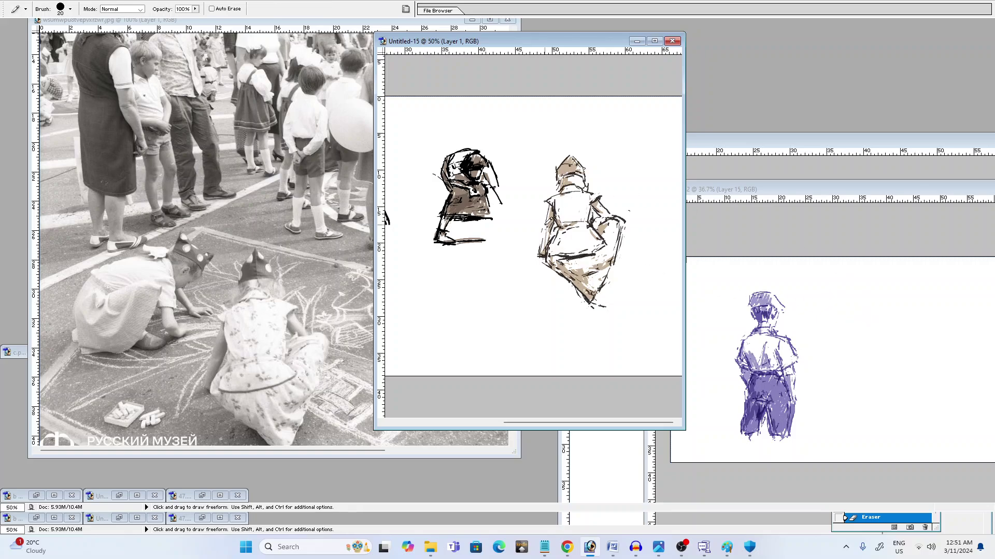
pyautogui.moveTo(548, 224); pyautogui.dragTo(540, 248)
pyautogui.hotkey('ctrl', 'z')
pyautogui.moveTo(545, 229); pyautogui.dragTo(538, 253)
pyautogui.keyDown('alt'); pyautogui.click(559, 226); pyautogui.keyUp('alt')
pyautogui.moveTo(543, 230); pyautogui.dragTo(536, 253)
pyautogui.hotkey('ctrl', '-')
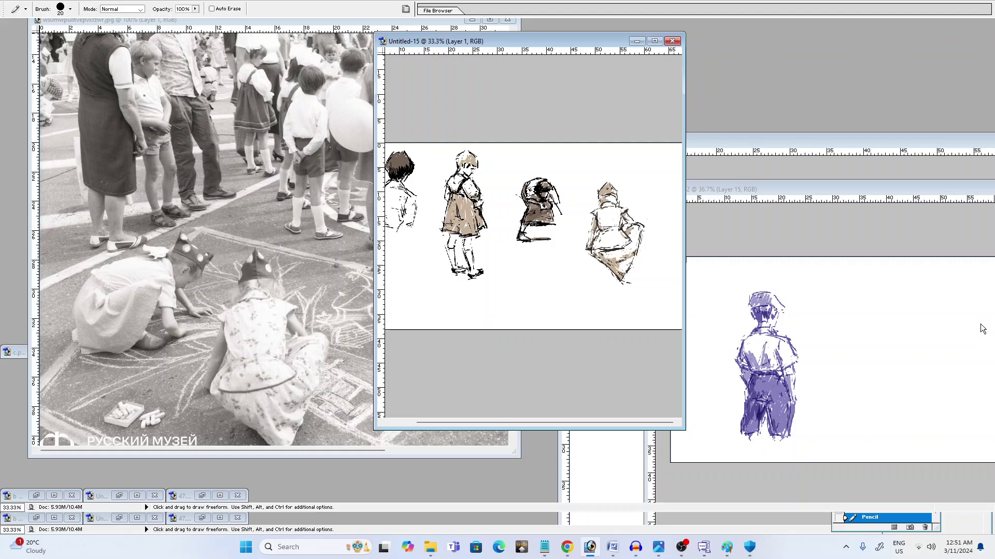
pyautogui.hotkey('ctrl', '+')
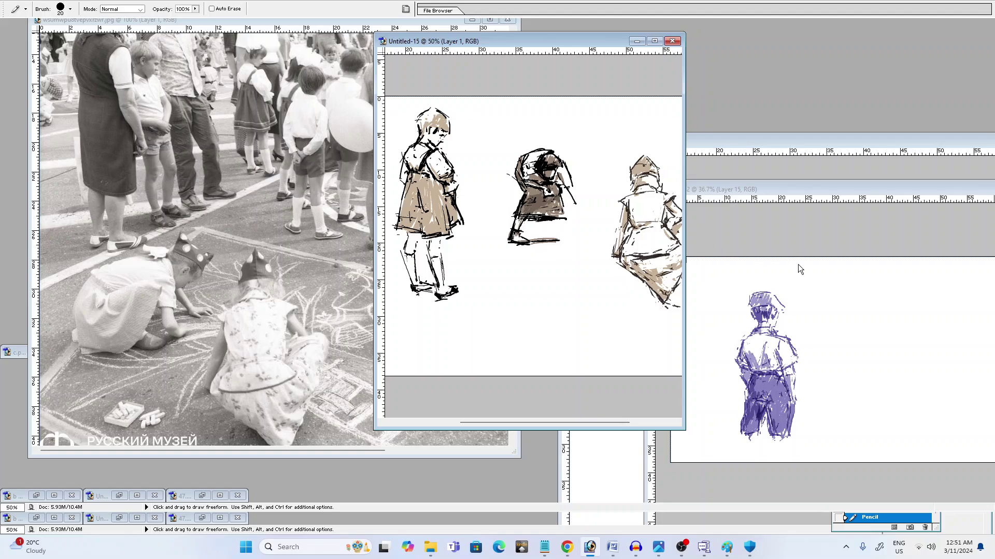
pyautogui.press('e')
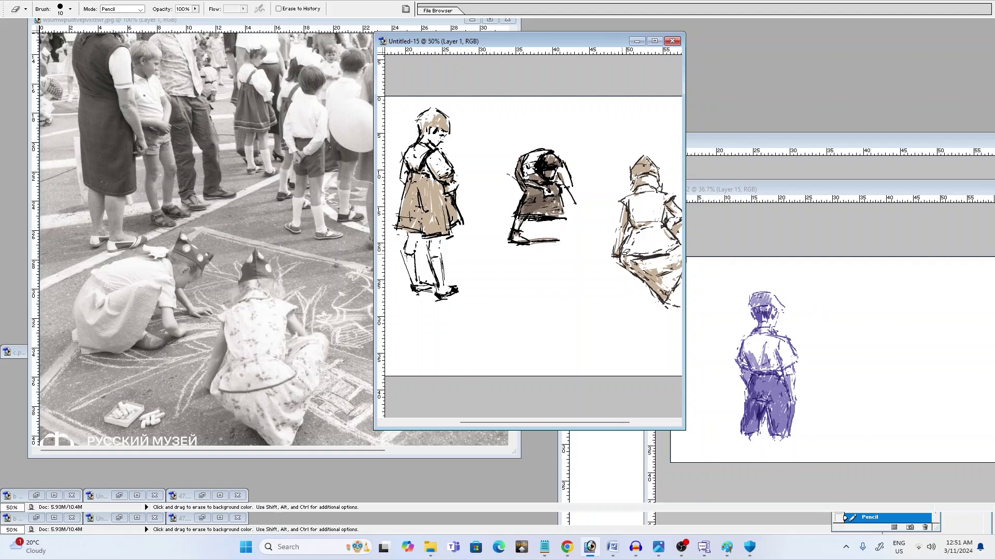
pyautogui.click(651, 220)
pyautogui.hotkey('ctrl', '-')
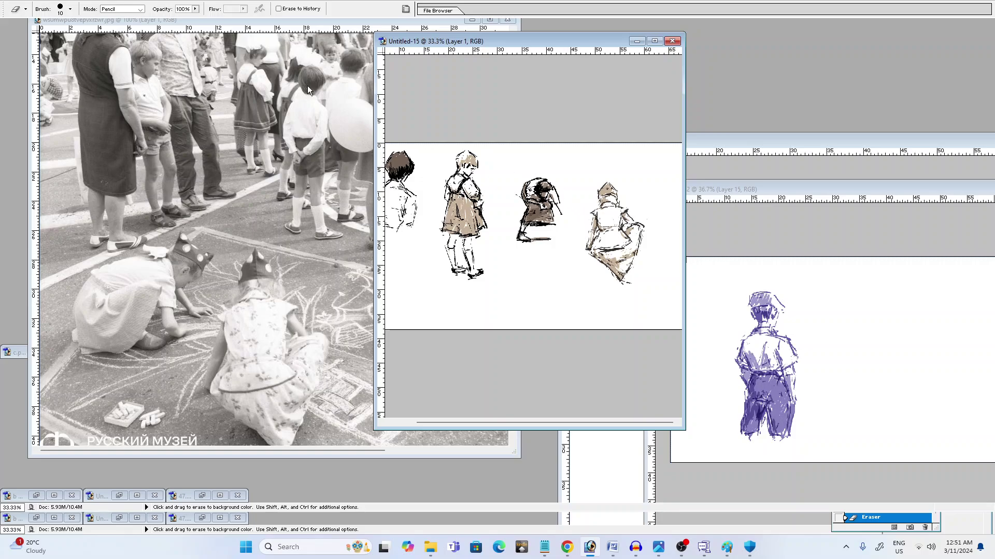
# Look over the crowd photo, from the standing children in the background to the girls drawing with chalk
pyautogui.click(267, 26)
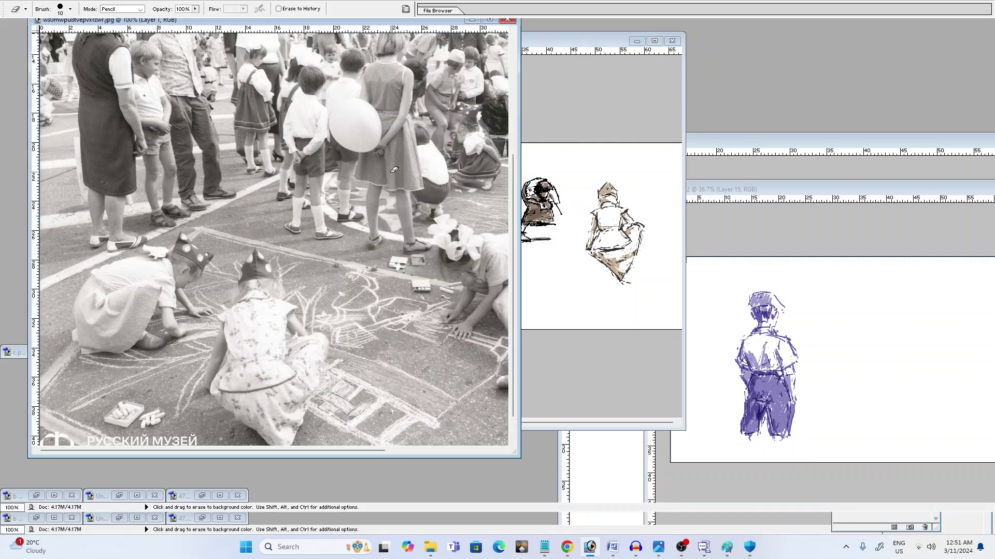
pyautogui.moveTo(402, 177); pyautogui.dragTo(306, 254)
pyautogui.moveTo(367, 253); pyautogui.dragTo(314, 249)
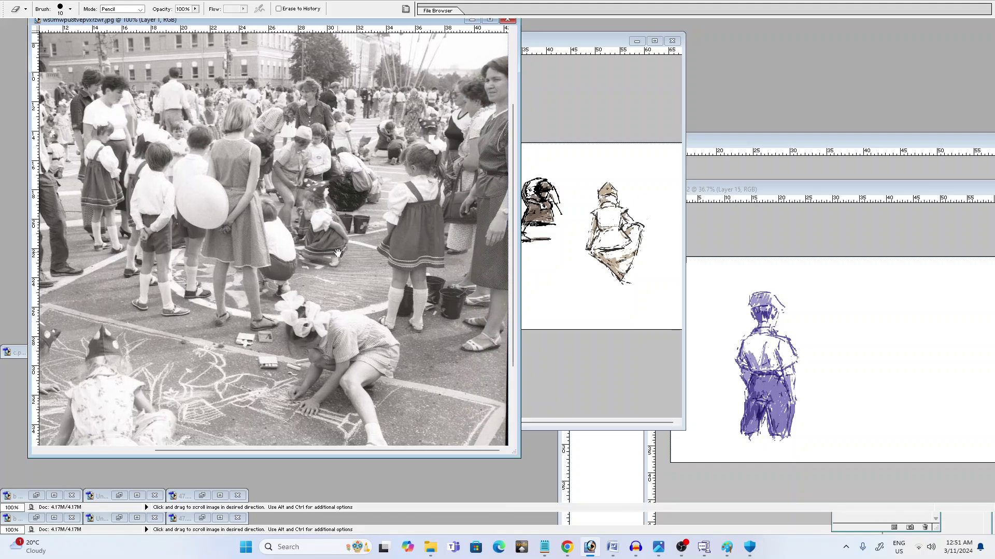
pyautogui.moveTo(340, 254); pyautogui.dragTo(361, 247)
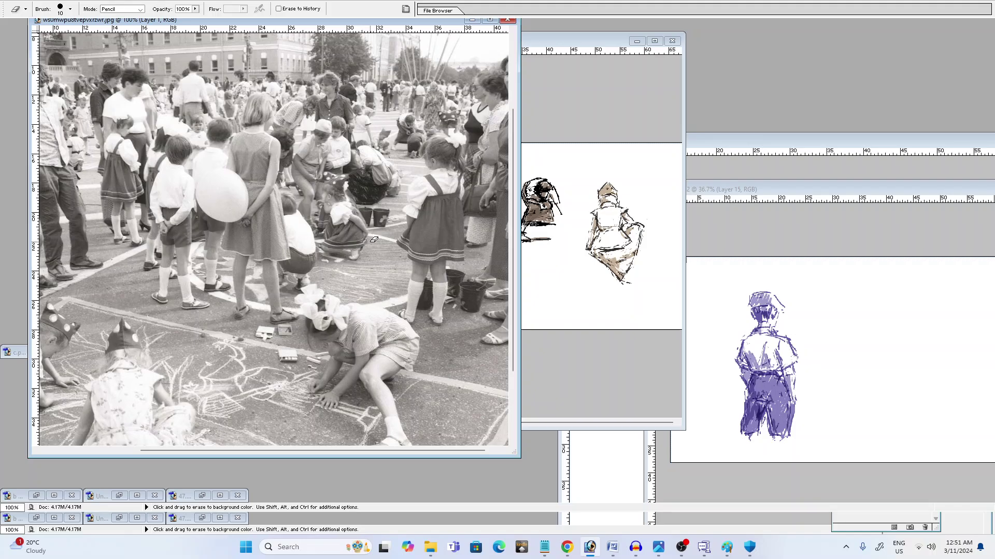
pyautogui.hotkey('ctrl', '+')
pyautogui.hotkey('ctrl', '-')
pyautogui.moveTo(342, 247); pyautogui.dragTo(323, 239)
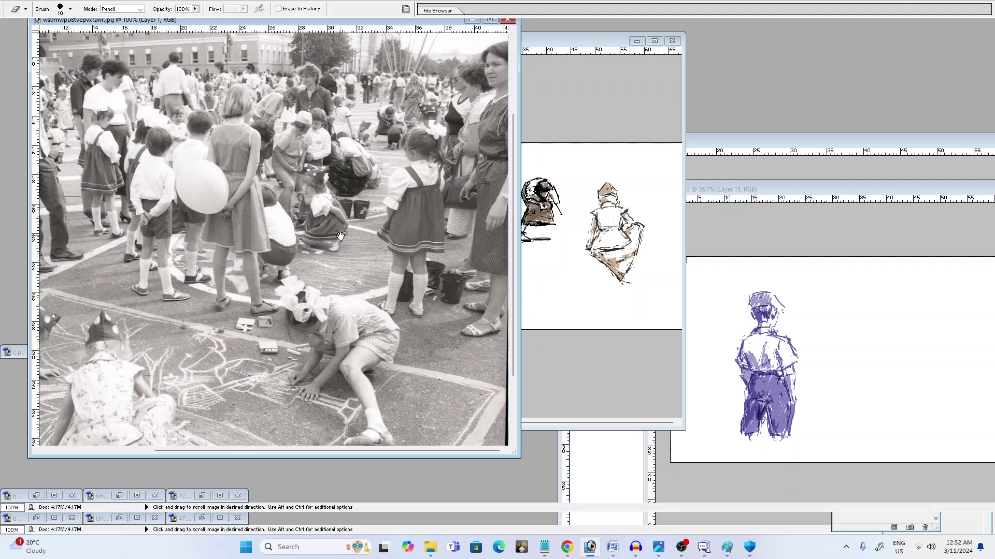
pyautogui.moveTo(327, 264); pyautogui.dragTo(363, 231)
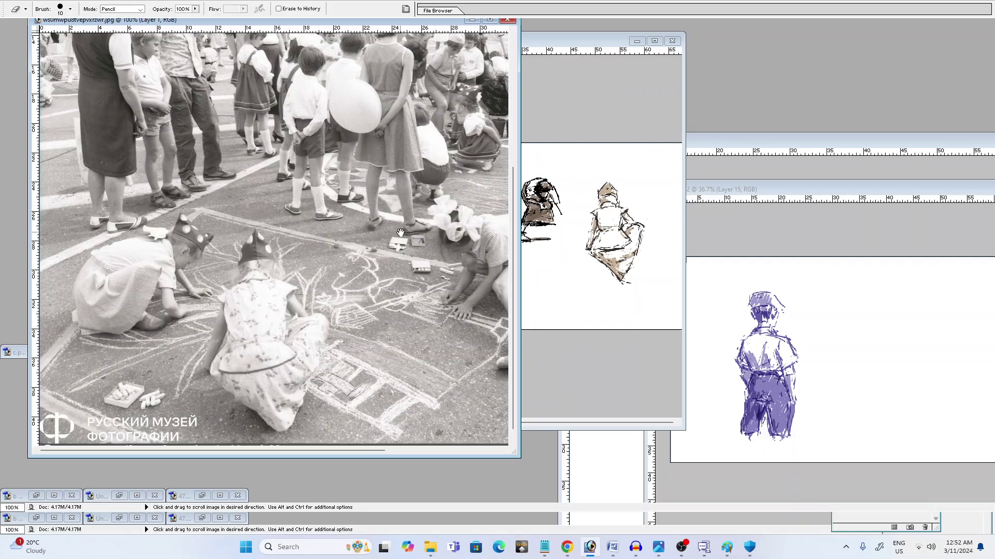
pyautogui.press('space')
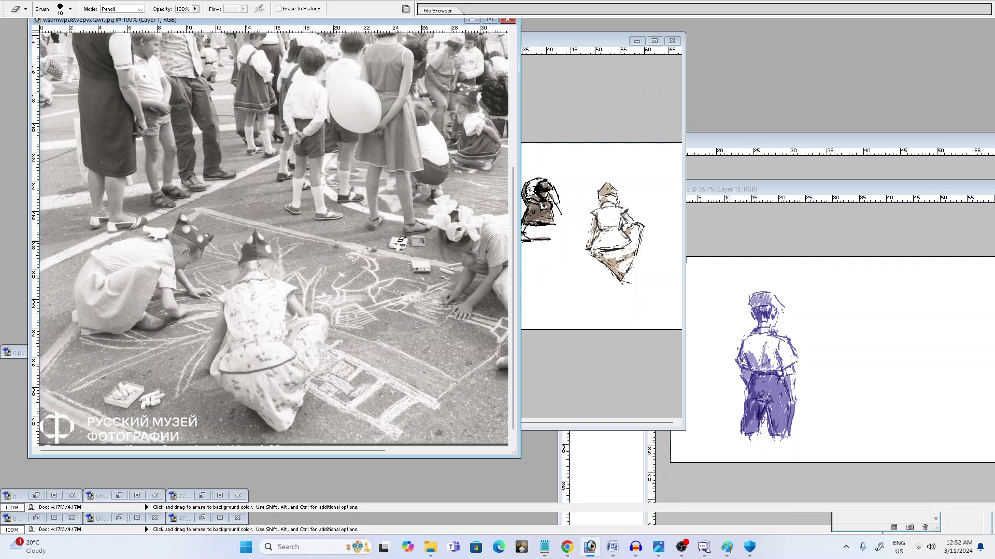
# Return to the sketch document and select the Pencil on Layer 2
pyautogui.click(590, 66)
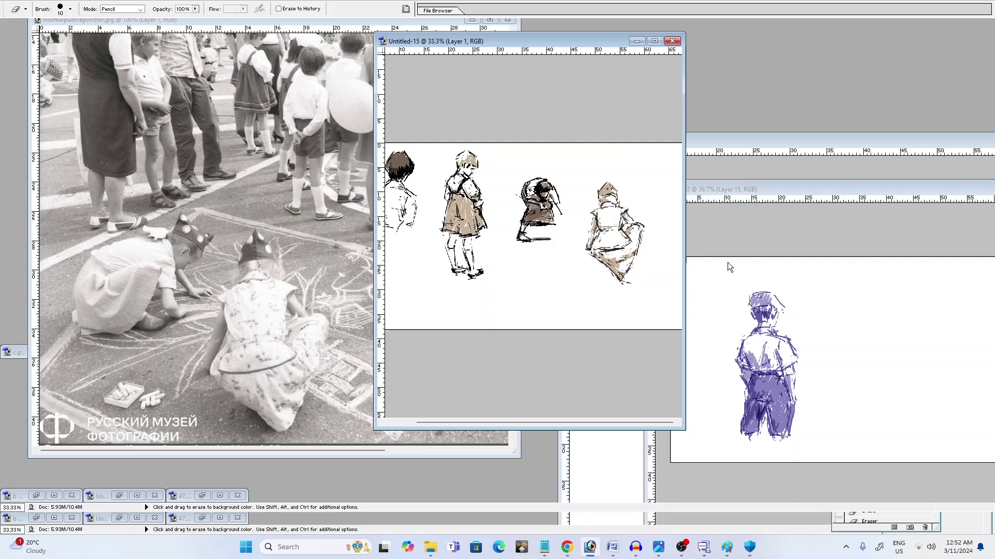
pyautogui.click(836, 290)
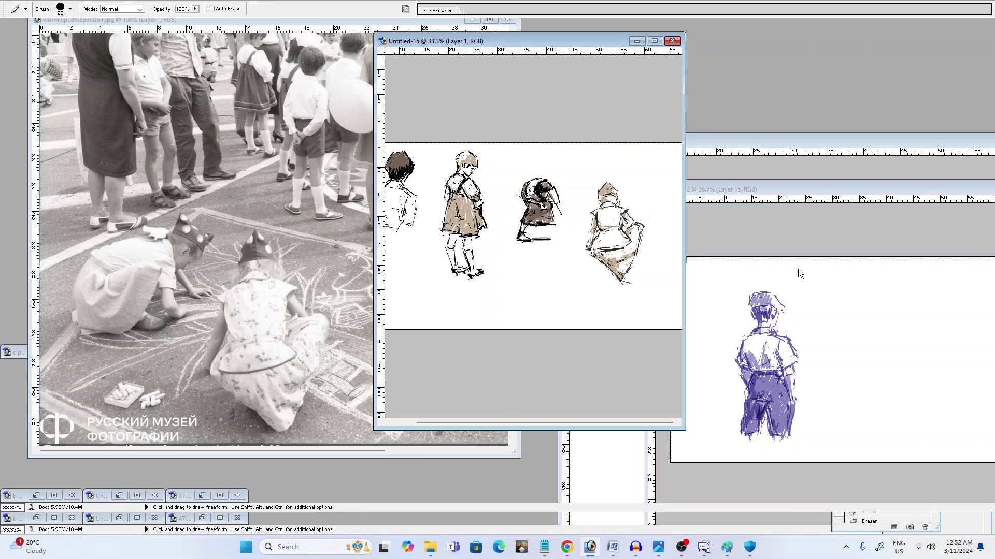
pyautogui.click(777, 124)
pyautogui.moveTo(605, 269); pyautogui.dragTo(618, 264)
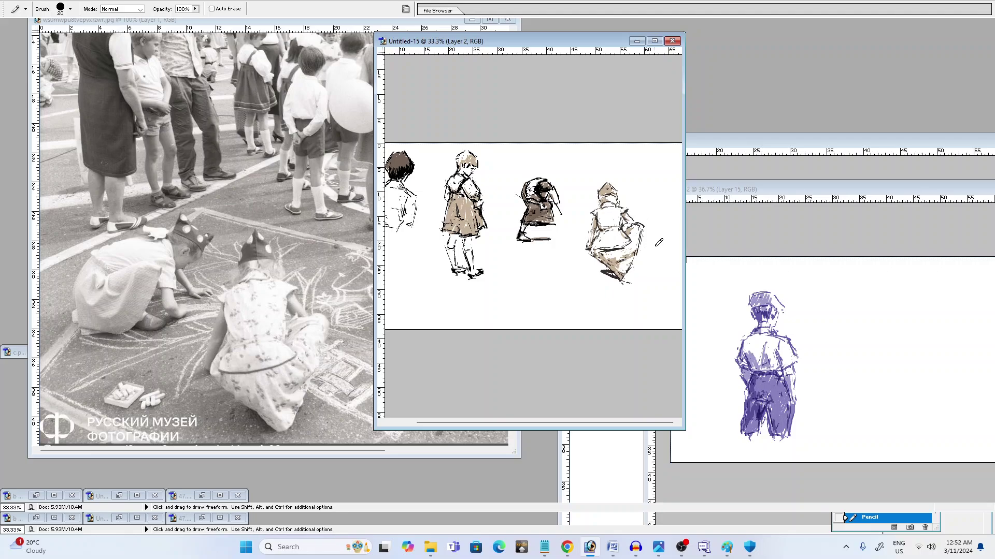
pyautogui.hotkey('ctrl', 'z')
pyautogui.moveTo(610, 265)
pyautogui.mouseDown()
pyautogui.moveTo(621, 279)
pyautogui.moveTo(612, 272)
pyautogui.mouseUp()
pyautogui.hotkey('ctrl', 'z')
pyautogui.moveTo(598, 263); pyautogui.dragTo(601, 256)
pyautogui.hotkey('ctrl', 'z')
# Strengthen the girl's outline with thick dark pencil strokes along the lower skirt, knee, waist and bent arm on Layer 2
pyautogui.moveTo(595, 254); pyautogui.dragTo(614, 268)
pyautogui.moveTo(624, 281); pyautogui.dragTo(633, 266)
pyautogui.moveTo(628, 230)
pyautogui.mouseDown()
pyautogui.moveTo(643, 227)
pyautogui.moveTo(640, 251)
pyautogui.mouseUp()
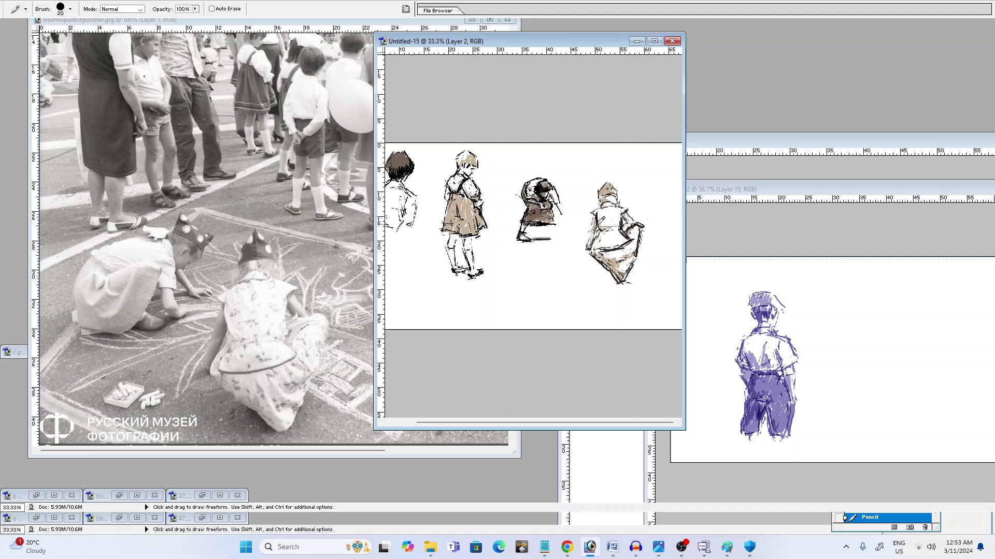
pyautogui.moveTo(598, 227); pyautogui.dragTo(607, 229)
pyautogui.moveTo(619, 215); pyautogui.dragTo(642, 223)
# Step back through the latest outline strokes to compare versions of the girl, and restore the most recent history state
pyautogui.hotkey('ctrl', '+')
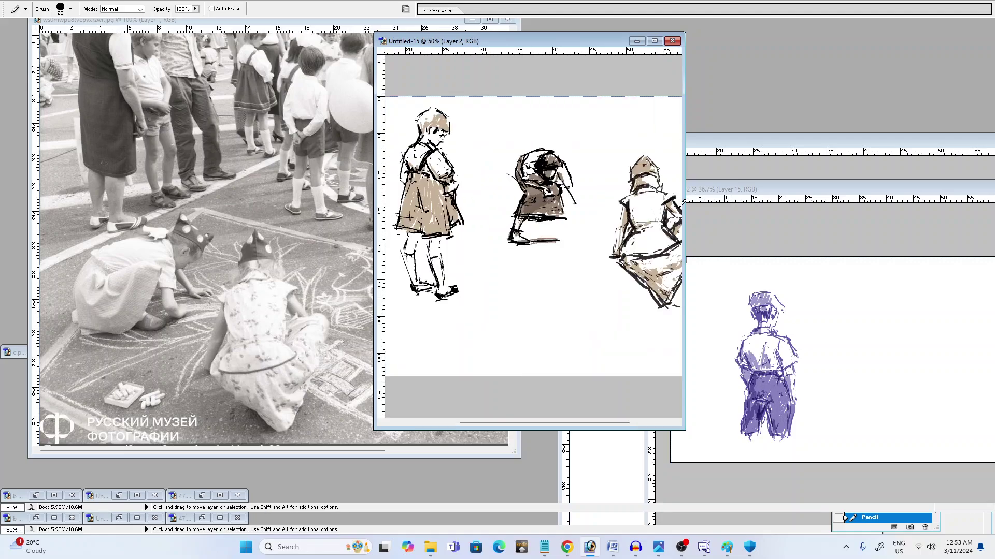
pyautogui.moveTo(668, 197); pyautogui.dragTo(594, 198)
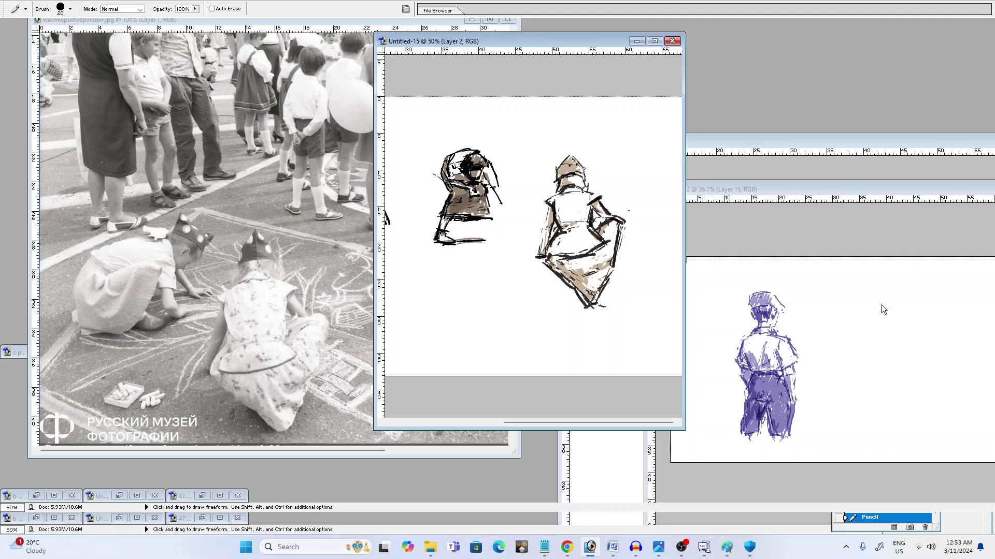
pyautogui.hotkey('ctrl', 'alt', 'z')
pyautogui.hotkey('ctrl', 'alt', 'z')
pyautogui.hotkey('ctrl', 'alt', 'z')
pyautogui.hotkey('ctrl', 'alt', 'z')
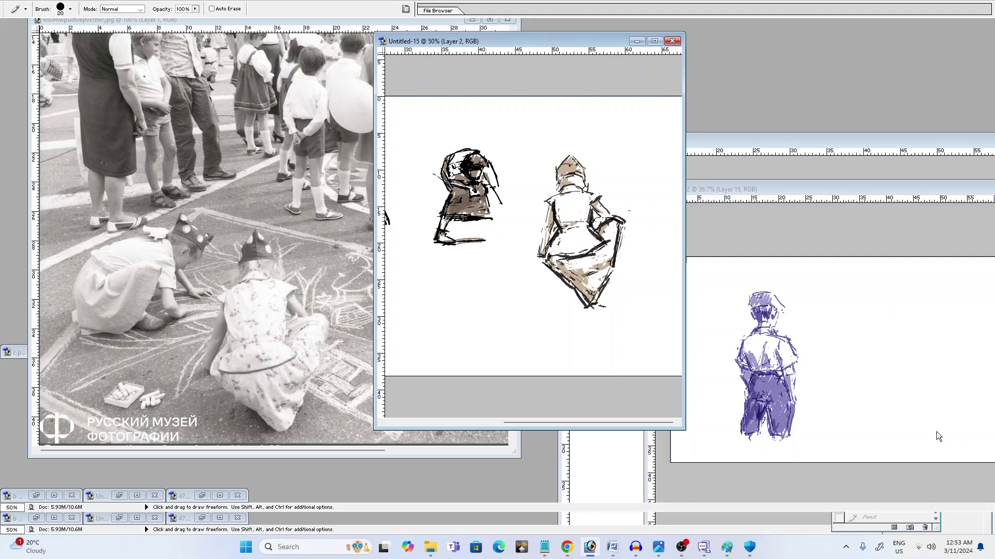
pyautogui.hotkey('ctrl', 'alt', 'z')
pyautogui.hotkey('ctrl', 'alt', 'z')
pyautogui.hotkey('ctrl', '-')
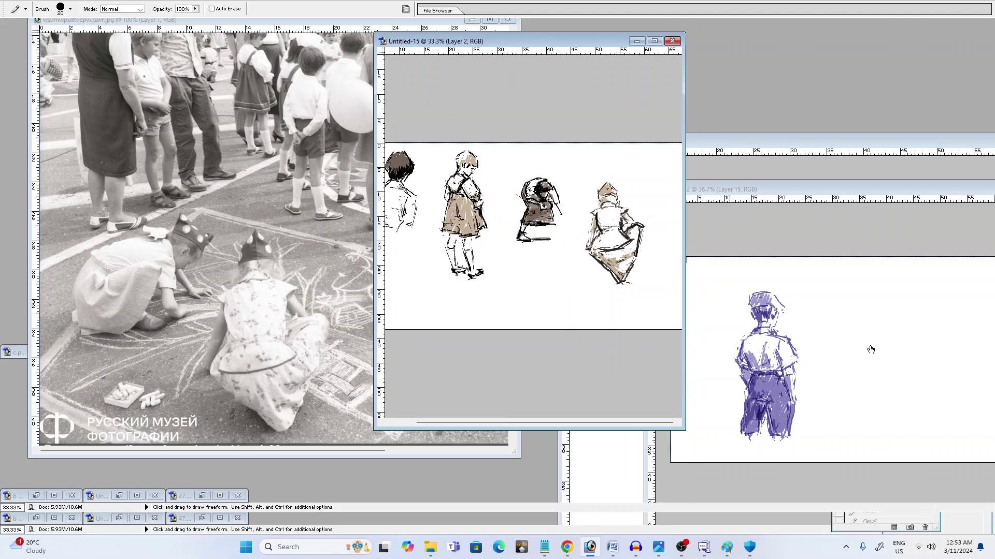
pyautogui.hotkey('ctrl', '+')
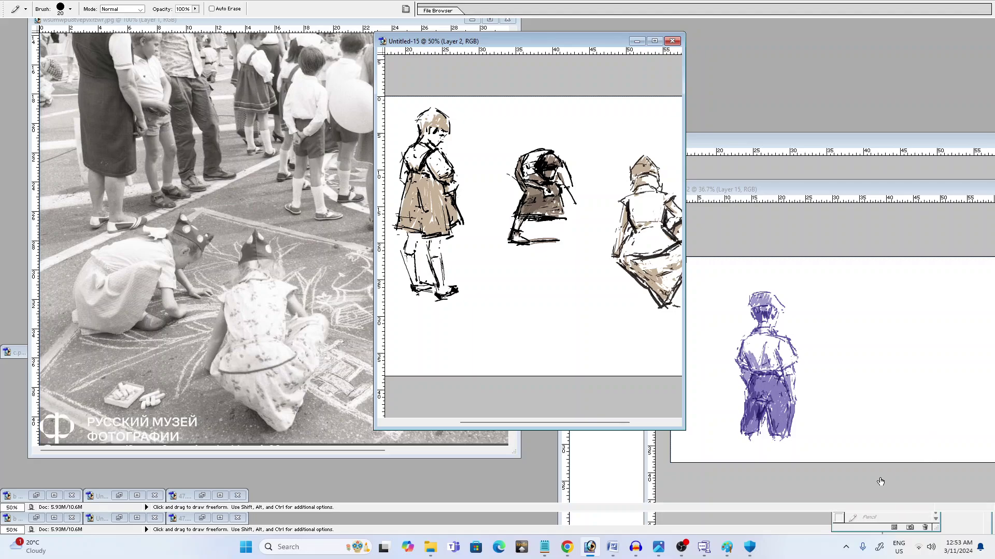
pyautogui.click(871, 517)
pyautogui.hotkey('ctrl', '-')
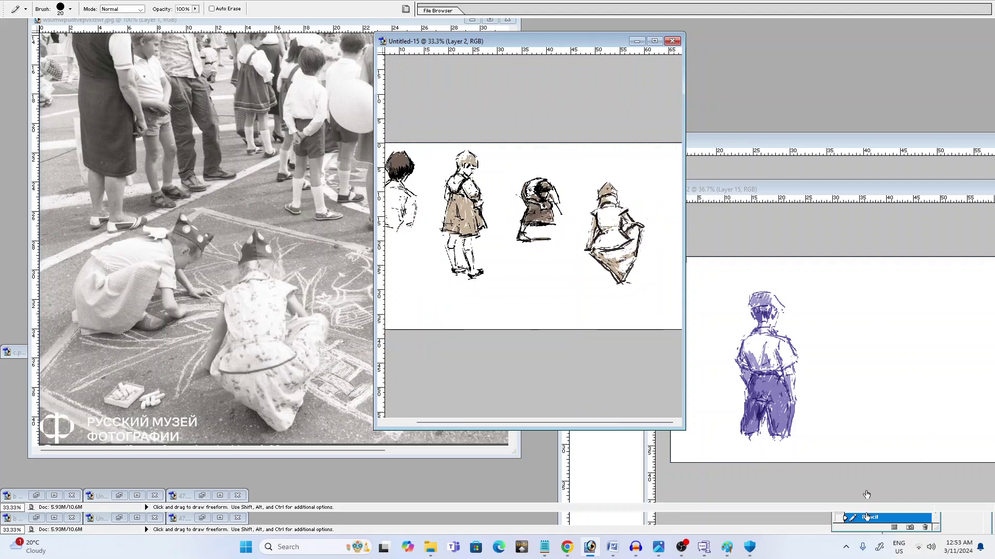
# Review the row of sketched figures in the sketch document, both close up and as a whole page
pyautogui.hotkey('ctrl', '+')
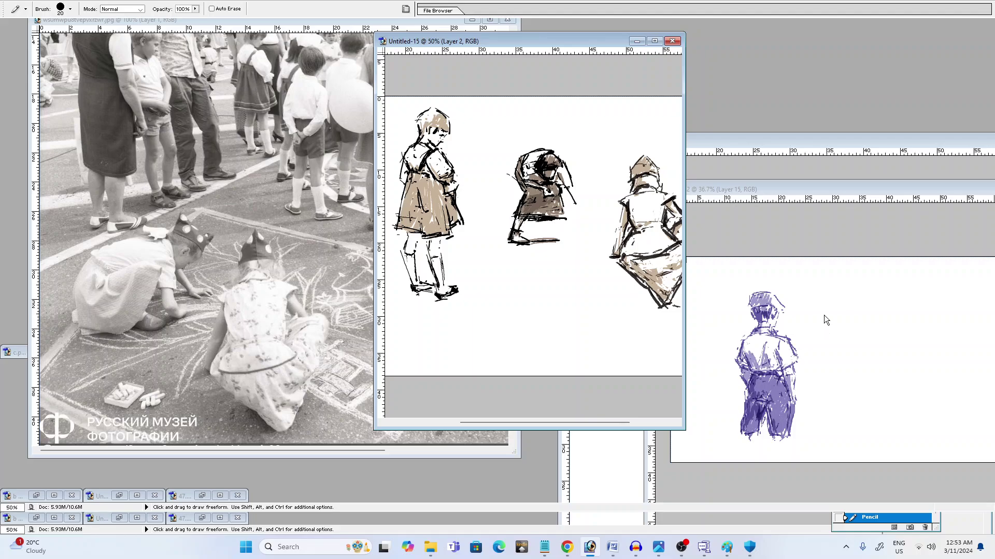
pyautogui.press('e')
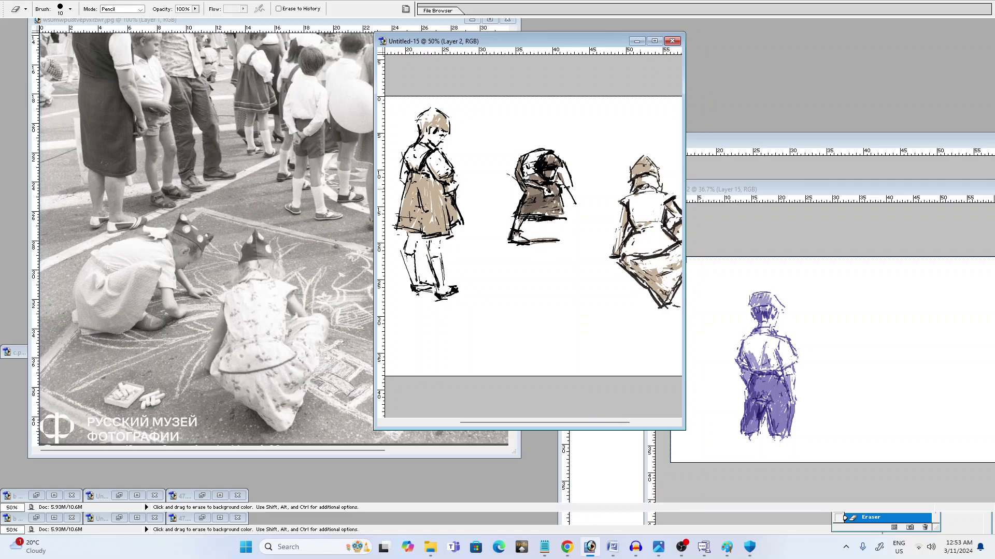
pyautogui.hotkey('ctrl', '-')
pyautogui.hotkey('ctrl', '-')
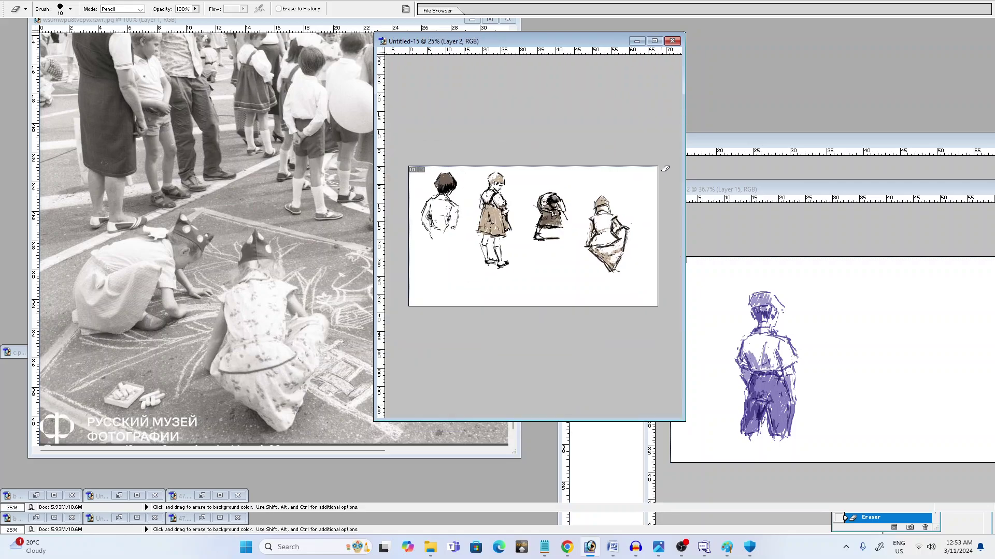
pyautogui.hotkey('ctrl', '+')
pyautogui.hotkey('ctrl', '-')
pyautogui.hotkey('ctrl', '+')
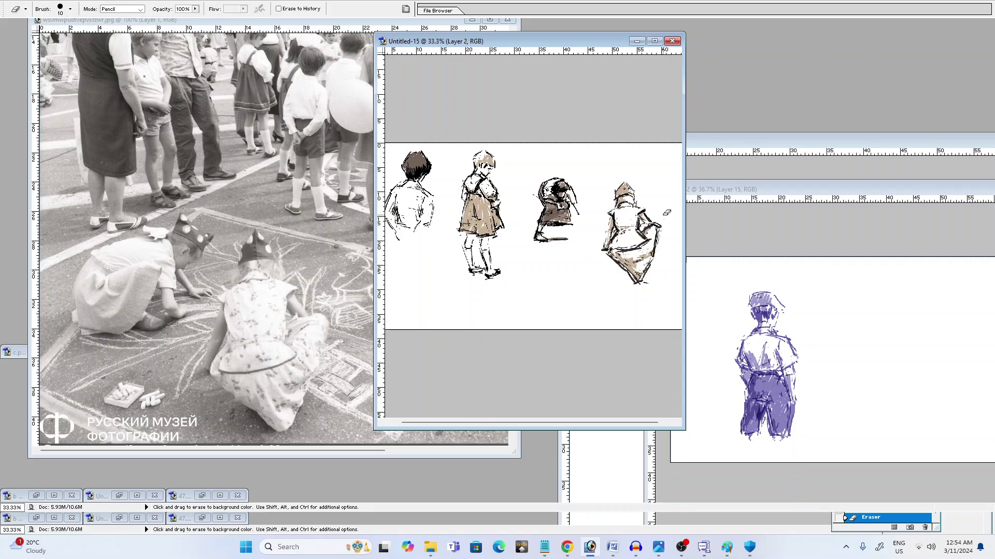
pyautogui.hotkey('ctrl', '-')
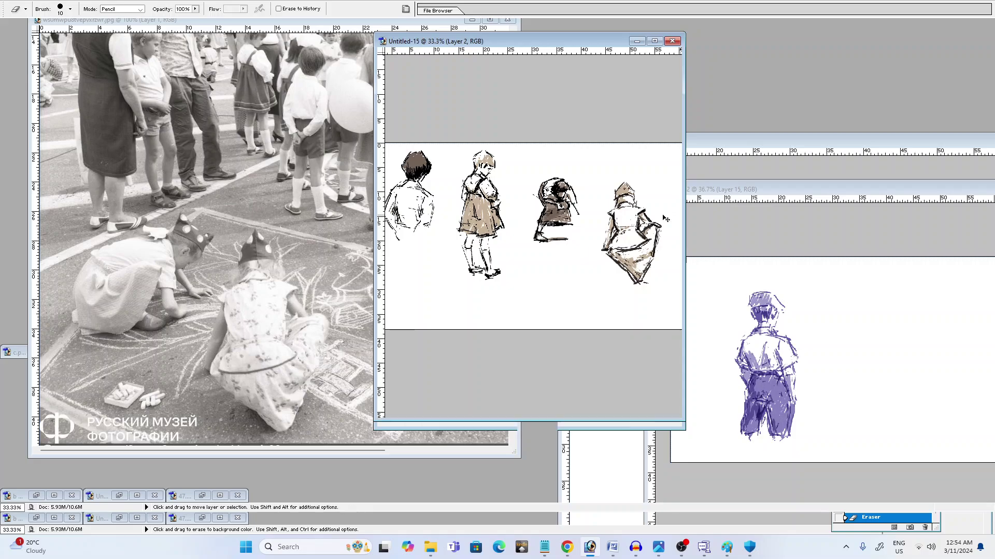
pyautogui.hotkey('ctrl', '+')
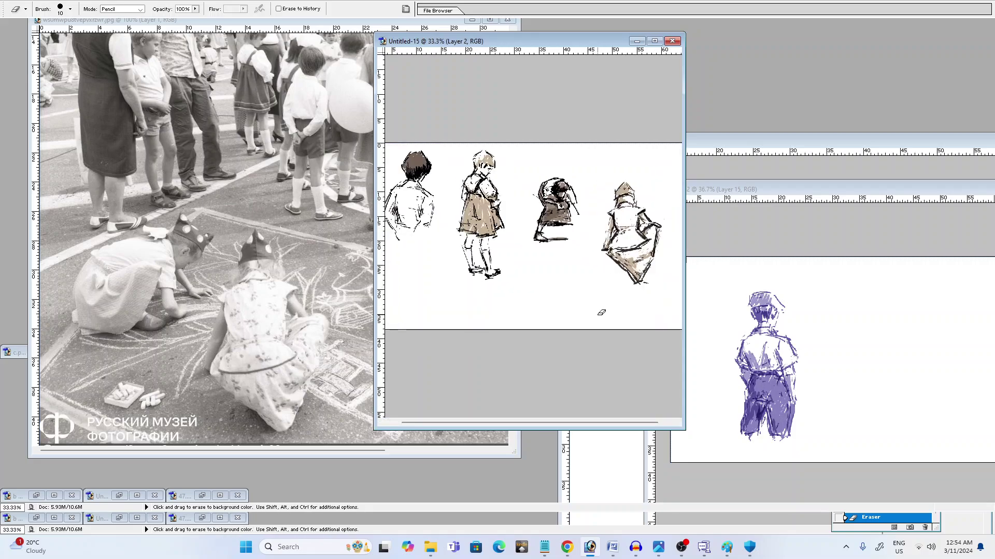
# Sketch a small outline of the crouching floral-dress girl below the larger version, using a size 10 Pencil on Layer 2
pyautogui.click(305, 36)
pyautogui.hotkey('ctrl', '-')
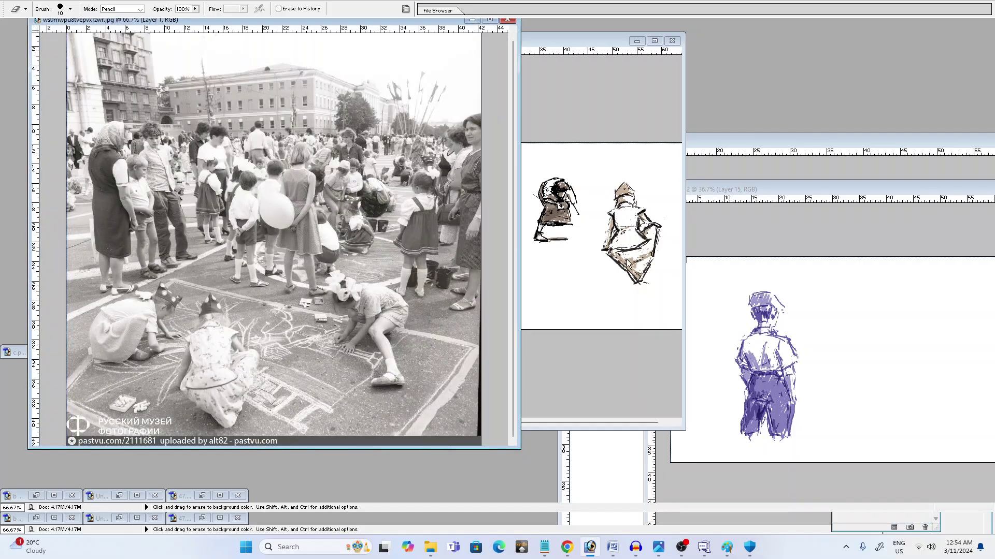
pyautogui.press('b')
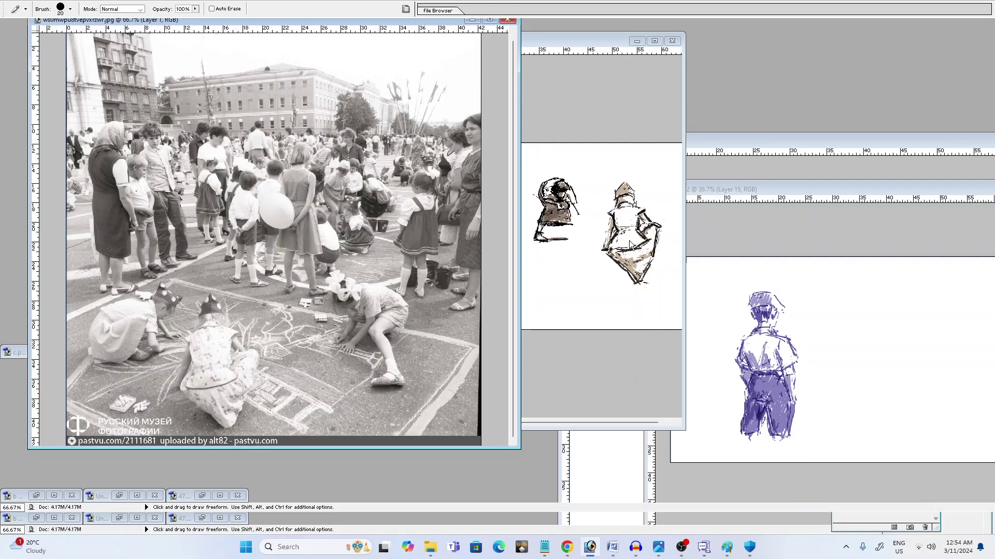
pyautogui.click(611, 60)
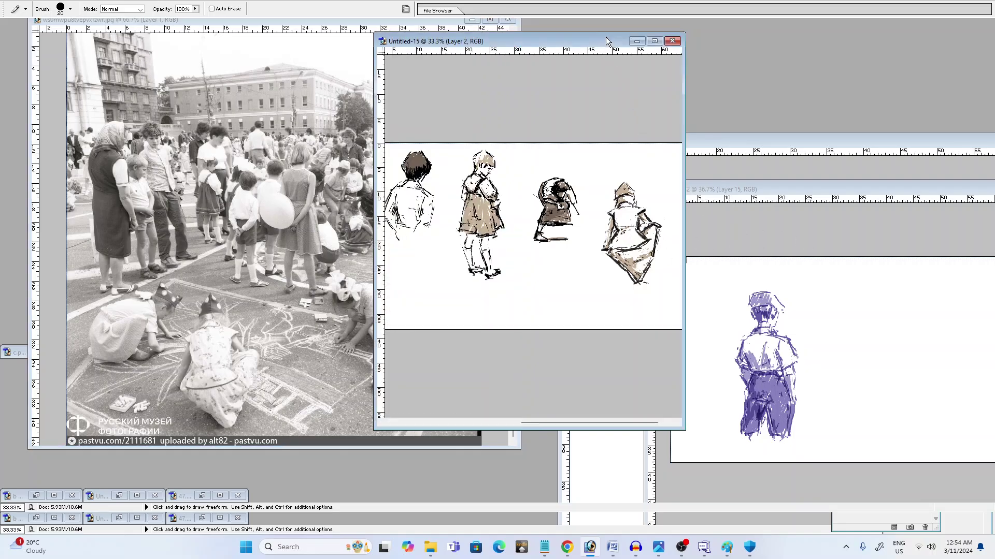
pyautogui.press('[')
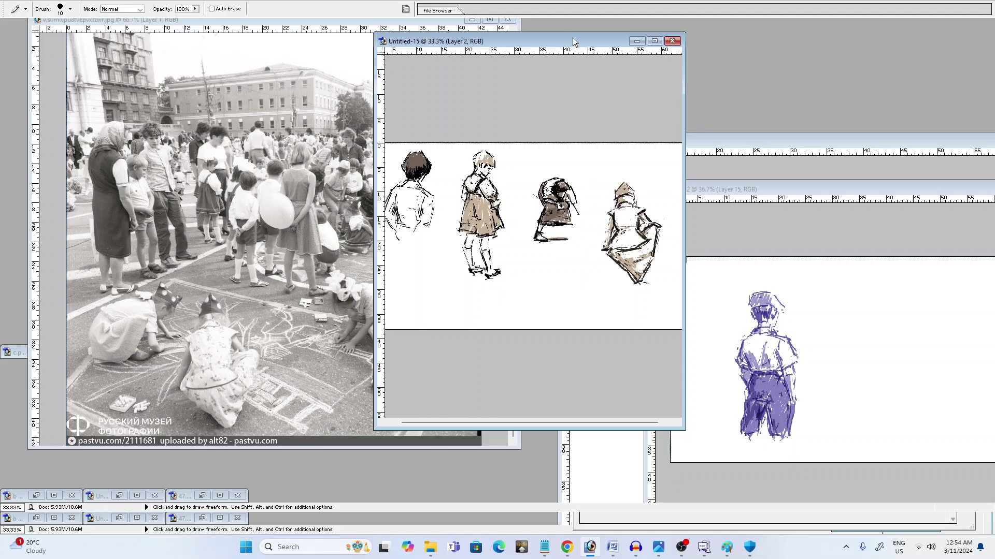
pyautogui.moveTo(580, 277)
pyautogui.mouseDown()
pyautogui.moveTo(597, 274)
pyautogui.moveTo(598, 288)
pyautogui.moveTo(581, 302)
pyautogui.moveTo(601, 294)
pyautogui.moveTo(585, 310)
pyautogui.moveTo(602, 325)
pyautogui.moveTo(616, 295)
pyautogui.moveTo(608, 285)
pyautogui.moveTo(610, 301)
pyautogui.moveTo(572, 307)
pyautogui.moveTo(585, 280)
pyautogui.mouseUp()
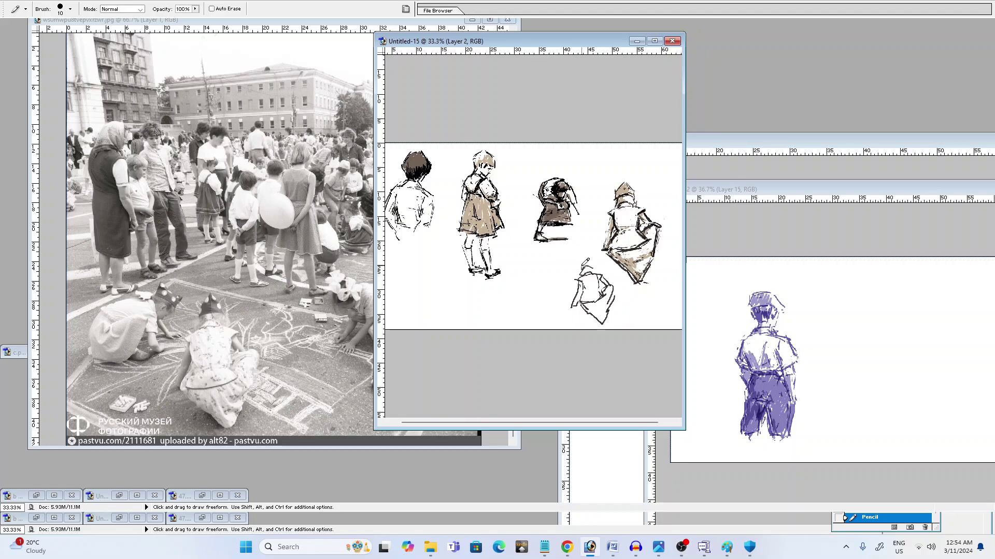
pyautogui.moveTo(589, 256)
pyautogui.mouseDown()
pyautogui.moveTo(583, 270)
pyautogui.moveTo(606, 264)
pyautogui.moveTo(601, 284)
pyautogui.mouseUp()
pyautogui.moveTo(593, 303)
pyautogui.mouseDown()
pyautogui.moveTo(604, 298)
pyautogui.moveTo(584, 312)
pyautogui.moveTo(601, 327)
pyautogui.mouseUp()
pyautogui.moveTo(597, 300); pyautogui.dragTo(616, 291)
pyautogui.moveTo(579, 305); pyautogui.dragTo(597, 323)
# Clean up the small crouching girl's inner lines around the shoulder with the Eraser
pyautogui.press('e')
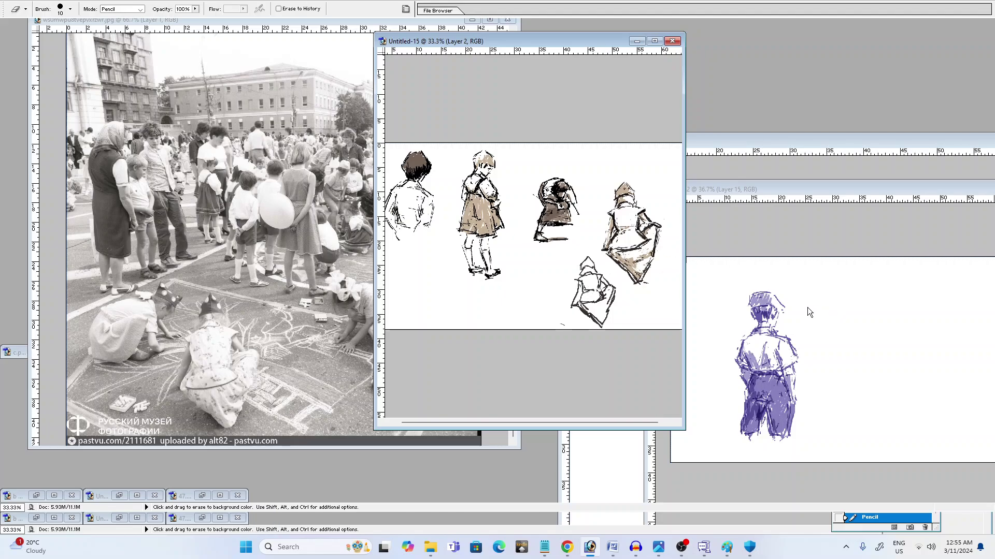
pyautogui.moveTo(586, 282); pyautogui.dragTo(585, 285)
pyautogui.hotkey('ctrl', '+')
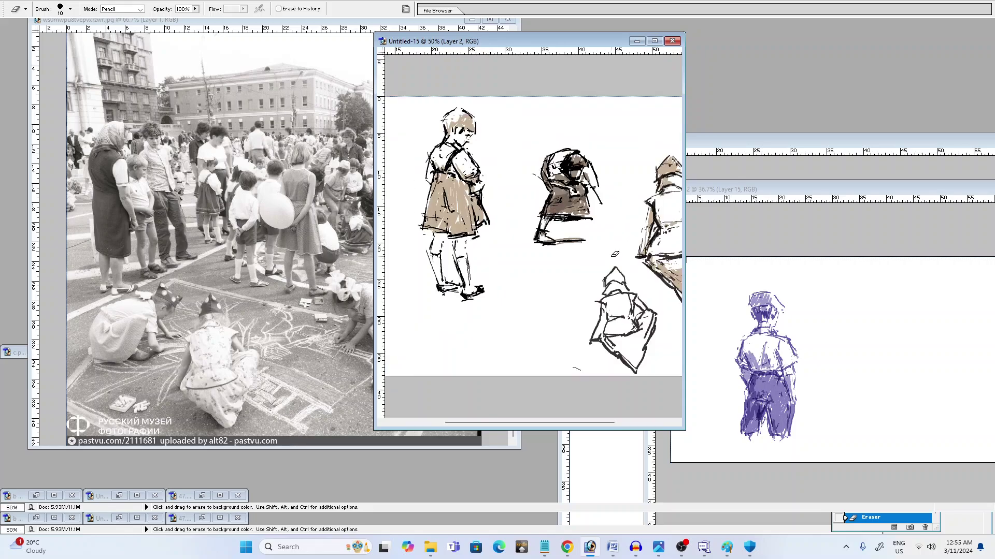
# Examine the standing children in the crowd photo, add a new layer to the sketch document and hide all earlier sketches
pyautogui.press('v')
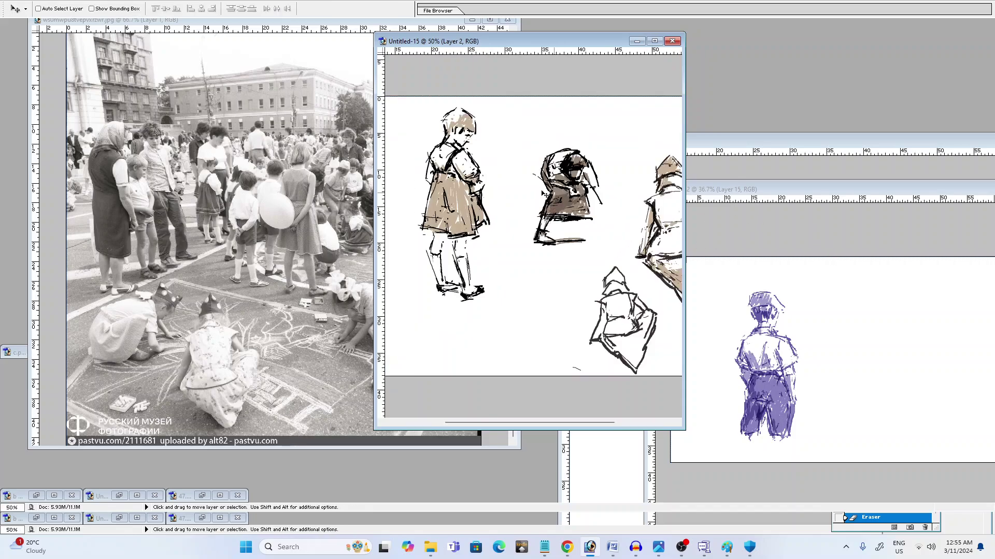
pyautogui.click(297, 22)
pyautogui.hotkey('ctrl', '+')
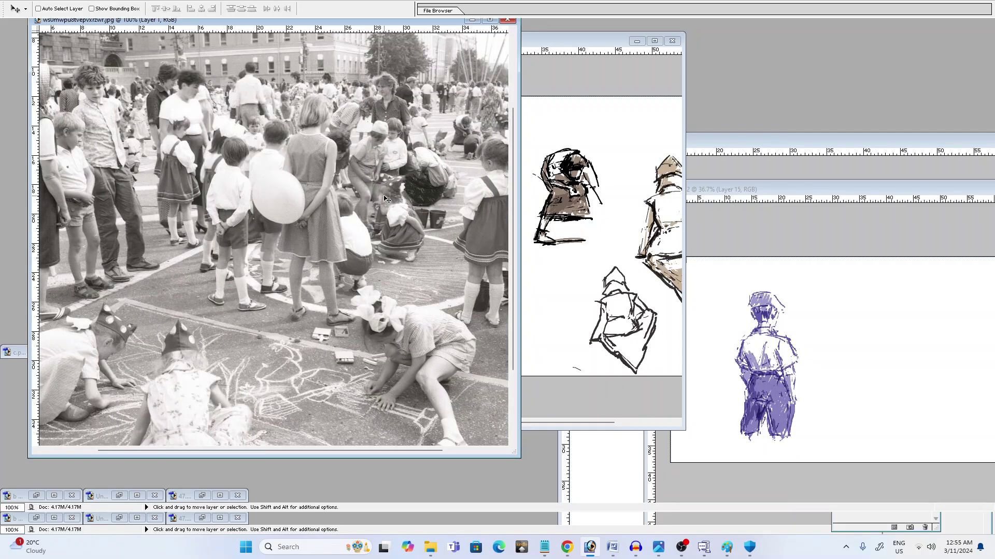
pyautogui.moveTo(437, 181); pyautogui.dragTo(361, 221)
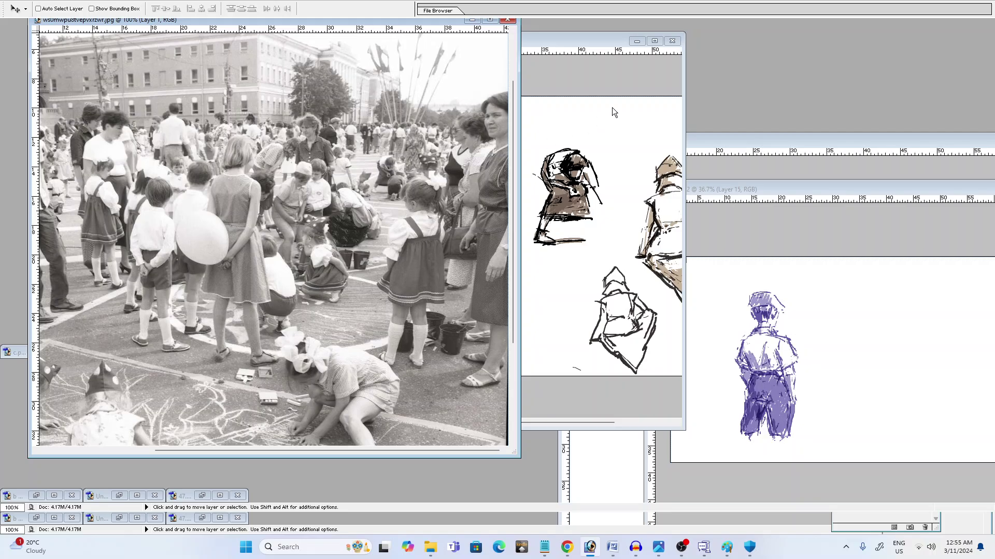
pyautogui.click(608, 40)
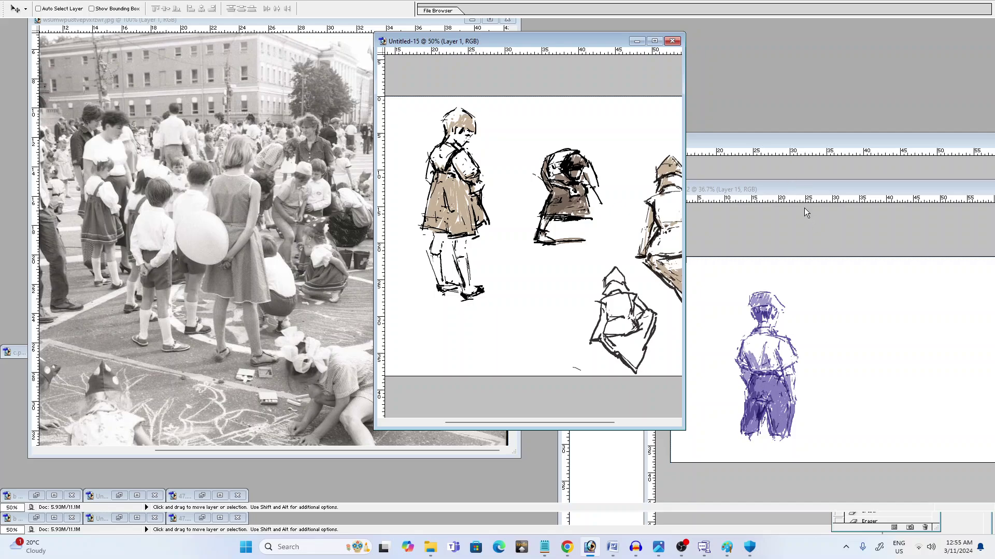
pyautogui.hotkey('ctrl', 'alt', 'shift', 'n')
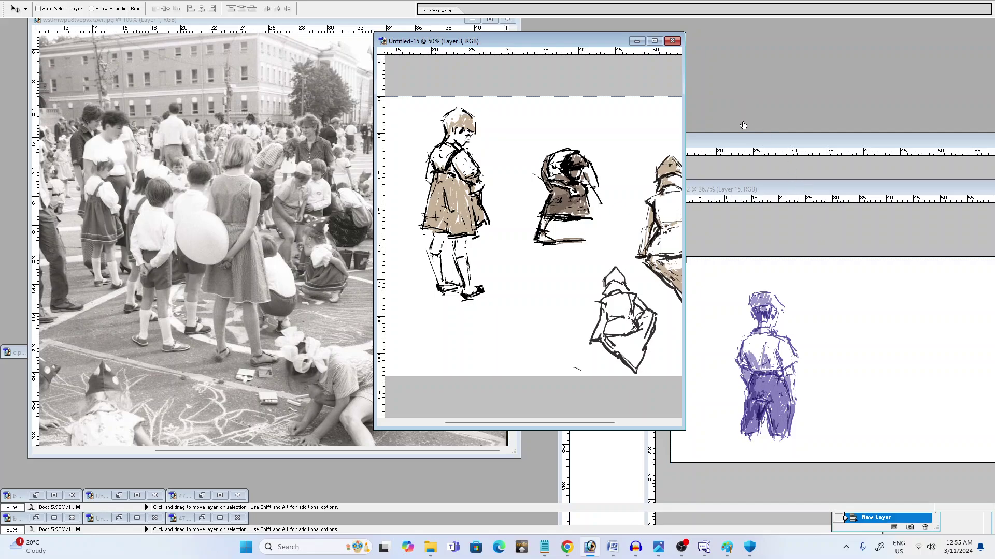
pyautogui.click(743, 124)
pyautogui.click(742, 125)
pyautogui.click(741, 139)
pyautogui.click(741, 124)
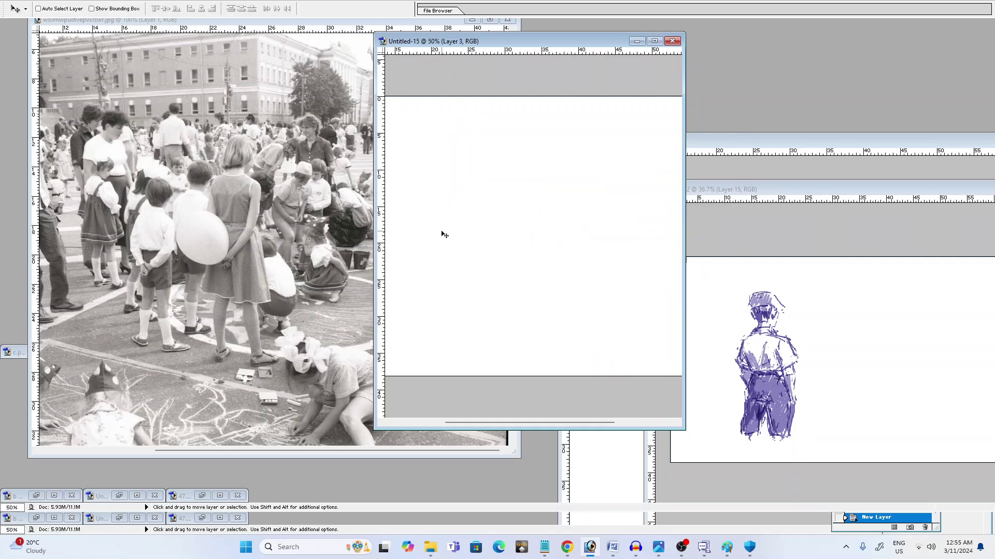
# Mark the head, shoulder, waist, hem and foot levels of the tall girl in the sleeveless dress with short Pencil strokes on Layer 3
pyautogui.hotkey('ctrl', '+')
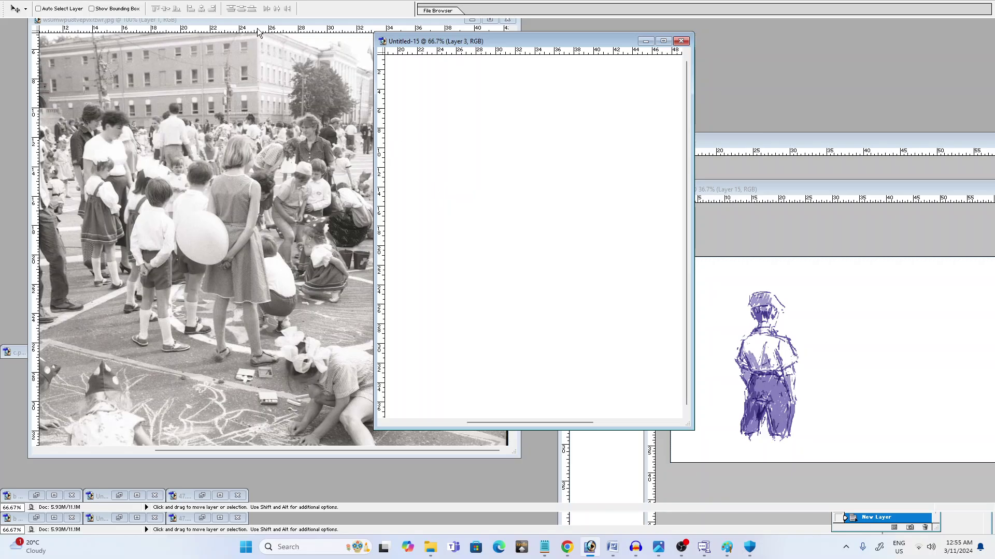
pyautogui.click(264, 24)
pyautogui.hotkey('ctrl', '+')
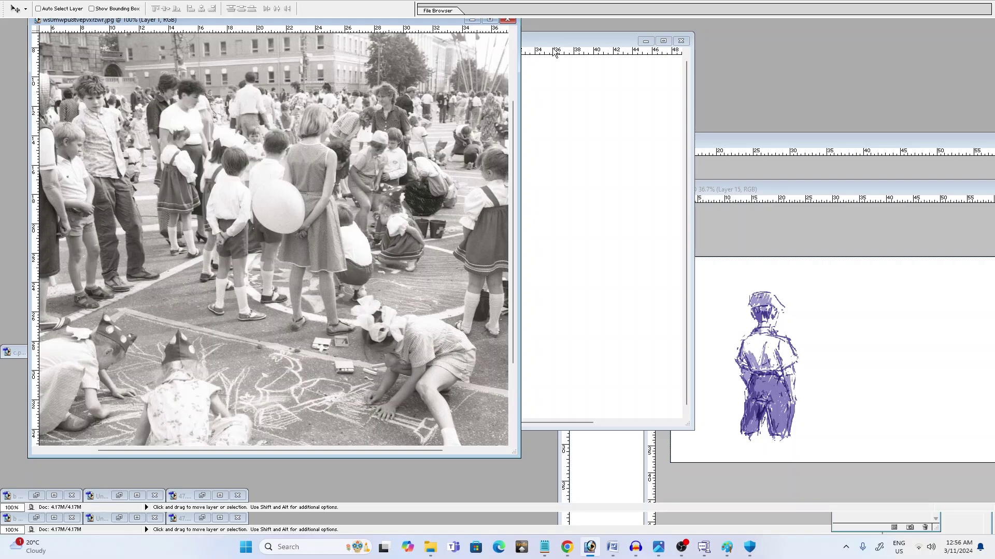
pyautogui.click(580, 42)
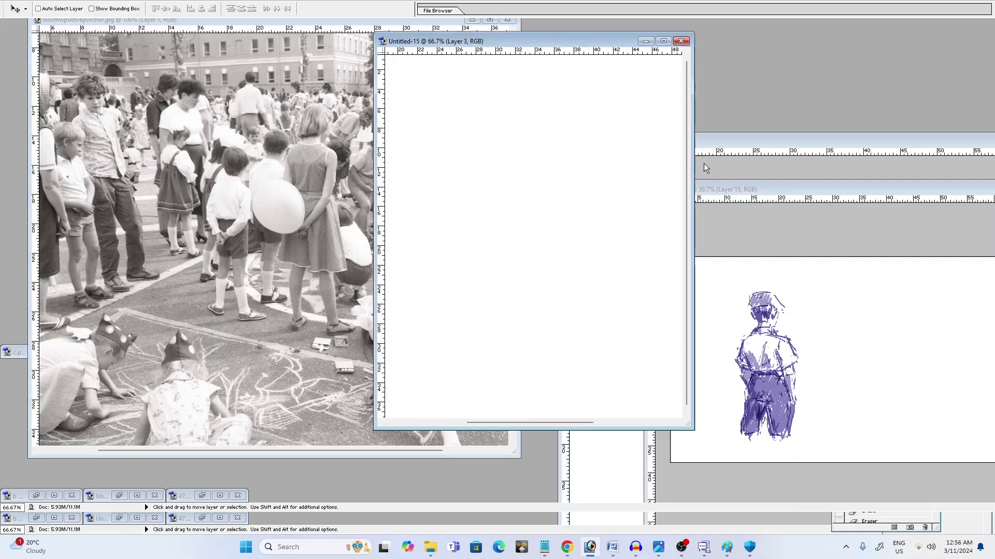
pyautogui.press('b')
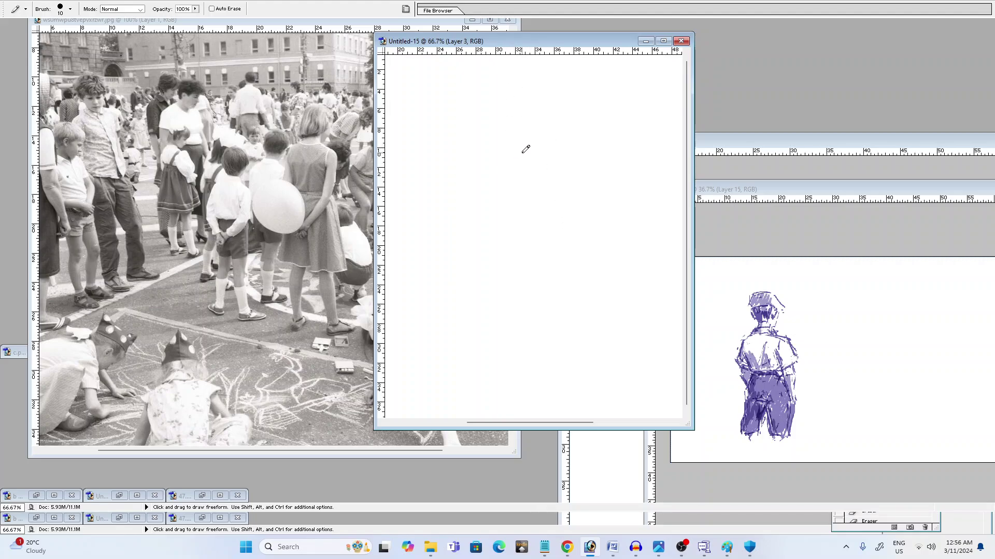
pyautogui.click(508, 293)
pyautogui.moveTo(510, 286); pyautogui.dragTo(526, 287)
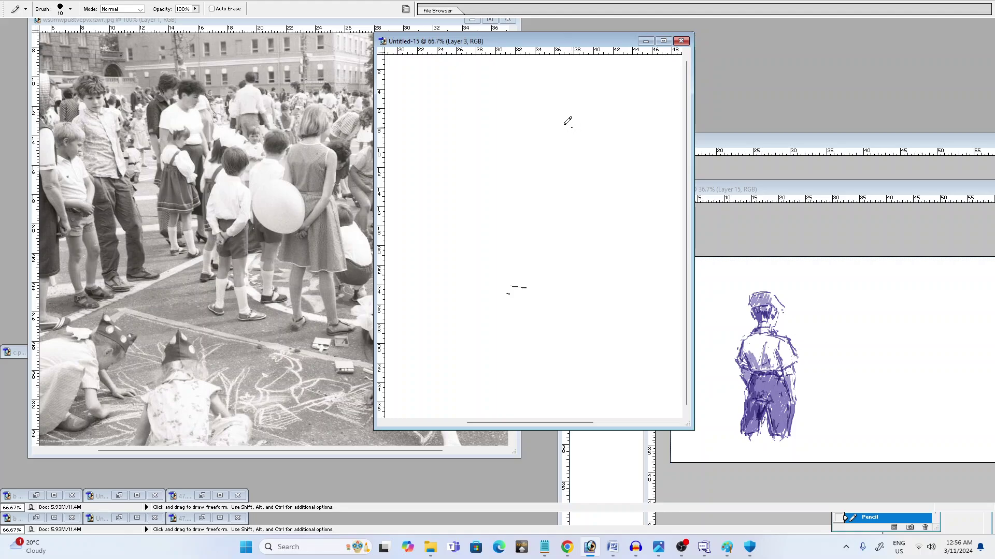
pyautogui.moveTo(563, 125); pyautogui.dragTo(582, 126)
pyautogui.moveTo(572, 312); pyautogui.dragTo(584, 314)
pyautogui.moveTo(567, 217); pyautogui.dragTo(566, 226)
pyautogui.moveTo(561, 215); pyautogui.dragTo(566, 214)
pyautogui.click(569, 154)
pyautogui.moveTo(567, 177); pyautogui.dragTo(572, 180)
pyautogui.moveTo(557, 235); pyautogui.dragTo(557, 241)
pyautogui.click(564, 243)
pyautogui.click(558, 269)
# Sketch the girl's waistline, the right side of her skirt, the hem and her right leg with its shoe
pyautogui.moveTo(562, 213); pyautogui.dragTo(584, 212)
pyautogui.moveTo(570, 211); pyautogui.dragTo(589, 213)
pyautogui.moveTo(591, 218)
pyautogui.mouseDown()
pyautogui.moveTo(588, 255)
pyautogui.moveTo(579, 248)
pyautogui.moveTo(590, 316)
pyautogui.mouseUp()
pyautogui.click(580, 259)
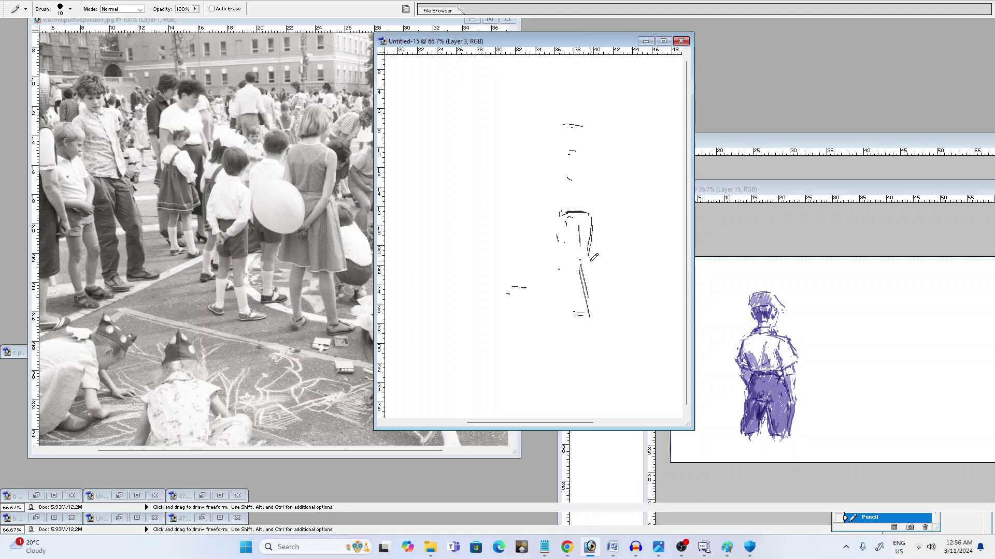
pyautogui.moveTo(591, 255)
pyautogui.mouseDown()
pyautogui.moveTo(593, 316)
pyautogui.moveTo(607, 312)
pyautogui.moveTo(594, 307)
pyautogui.moveTo(610, 313)
pyautogui.moveTo(552, 313)
pyautogui.mouseUp()
pyautogui.moveTo(552, 256); pyautogui.dragTo(594, 263)
pyautogui.click(601, 259)
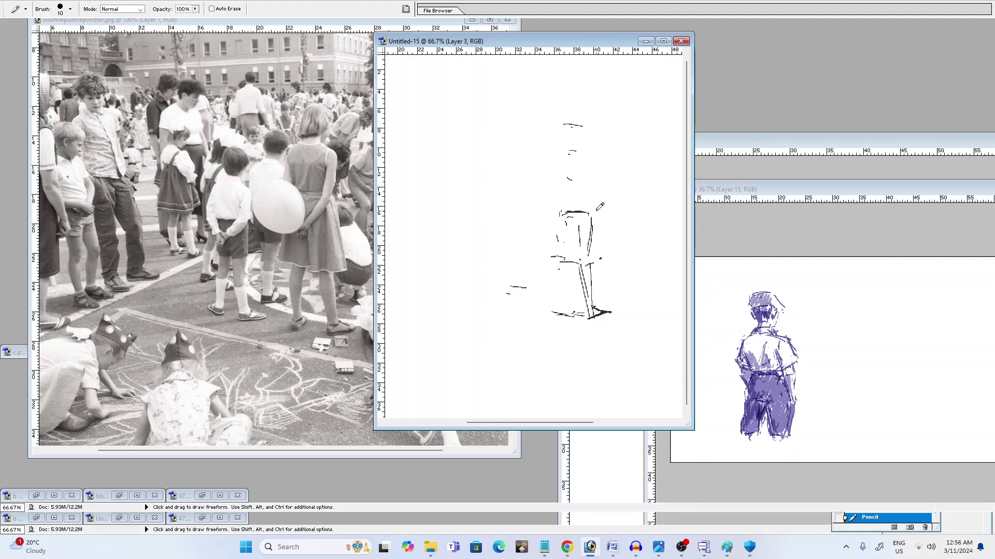
# Draw the girl's left leg and foot, and widen the skirt with flared sides and a darker hem
pyautogui.moveTo(595, 224)
pyautogui.mouseDown()
pyautogui.moveTo(598, 244)
pyautogui.moveTo(552, 213)
pyautogui.mouseUp()
pyautogui.moveTo(552, 270)
pyautogui.mouseDown()
pyautogui.moveTo(560, 304)
pyautogui.moveTo(557, 264)
pyautogui.moveTo(553, 271)
pyautogui.moveTo(563, 256)
pyautogui.moveTo(580, 270)
pyautogui.moveTo(584, 256)
pyautogui.moveTo(588, 296)
pyautogui.moveTo(566, 304)
pyautogui.mouseUp()
pyautogui.moveTo(589, 315)
pyautogui.mouseDown()
pyautogui.moveTo(603, 309)
pyautogui.moveTo(590, 313)
pyautogui.mouseUp()
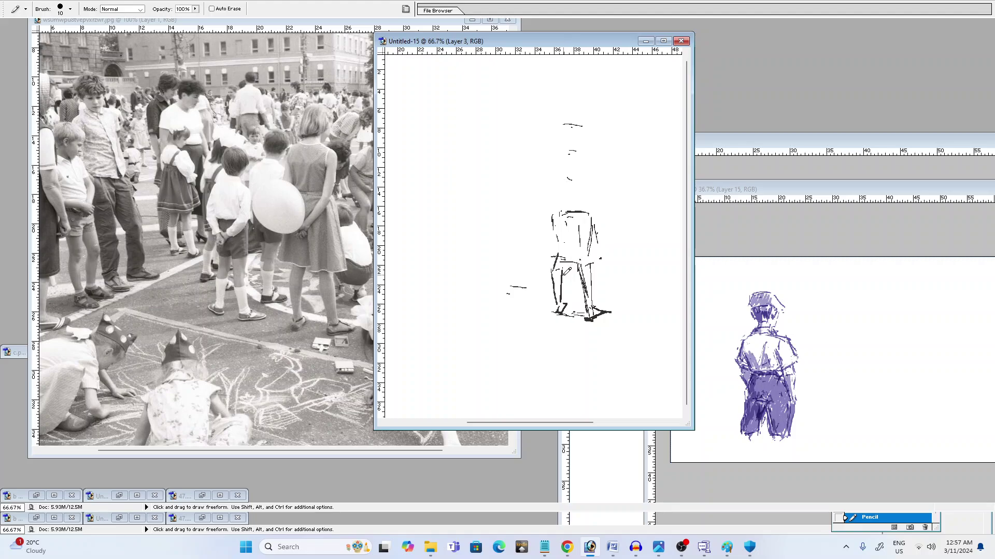
pyautogui.moveTo(562, 275)
pyautogui.mouseDown()
pyautogui.moveTo(565, 259)
pyautogui.moveTo(537, 254)
pyautogui.moveTo(594, 263)
pyautogui.moveTo(607, 254)
pyautogui.mouseUp()
pyautogui.moveTo(594, 216); pyautogui.dragTo(601, 240)
pyautogui.moveTo(547, 254); pyautogui.dragTo(550, 233)
pyautogui.moveTo(579, 271)
pyautogui.mouseDown()
pyautogui.moveTo(584, 293)
pyautogui.moveTo(563, 272)
pyautogui.mouseUp()
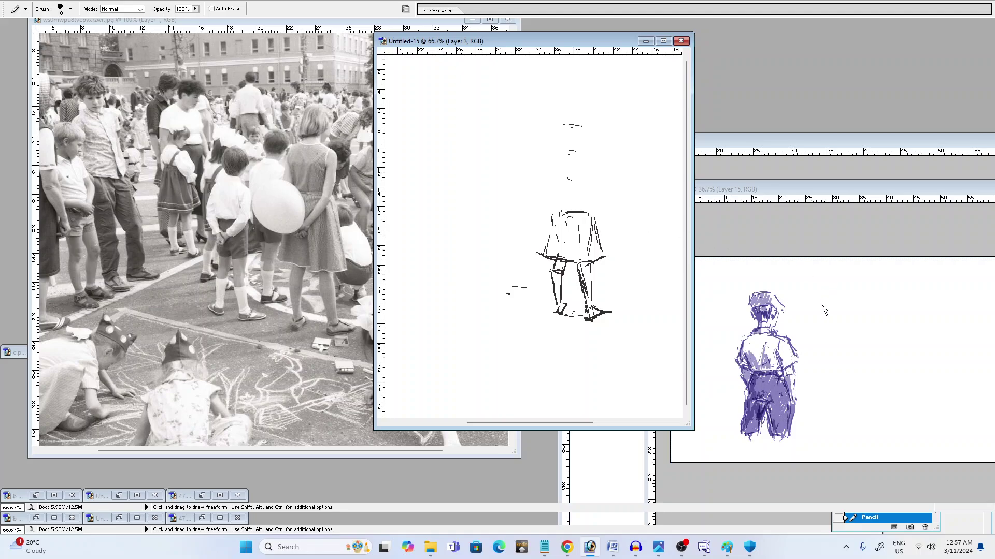
# Erase the extra lines at the top of the girl's left leg and return to the Pencil
pyautogui.press('e')
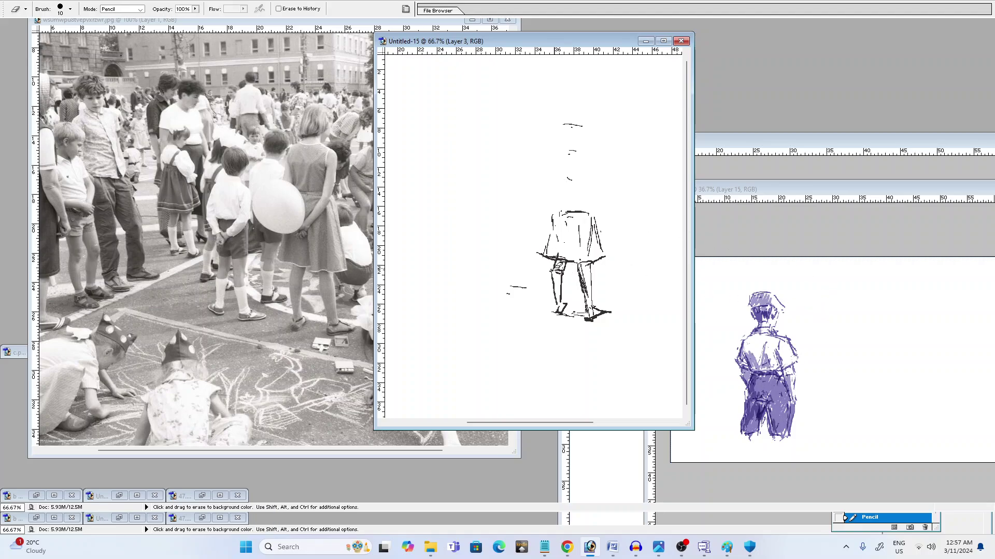
pyautogui.moveTo(559, 269); pyautogui.dragTo(564, 271)
pyautogui.press('b')
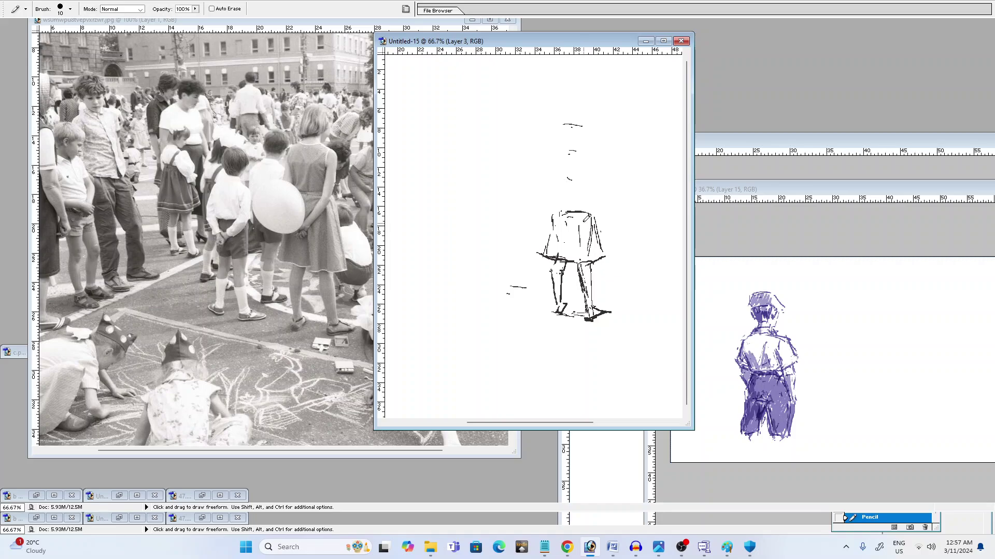
# Sketch the girl's bodice with shoulders, sides and a dark line across the back, plus the curved line beside her
pyautogui.click(564, 207)
pyautogui.moveTo(562, 214); pyautogui.dragTo(568, 197)
pyautogui.moveTo(579, 182)
pyautogui.mouseDown()
pyautogui.moveTo(564, 178)
pyautogui.moveTo(584, 183)
pyautogui.mouseUp()
pyautogui.click(573, 196)
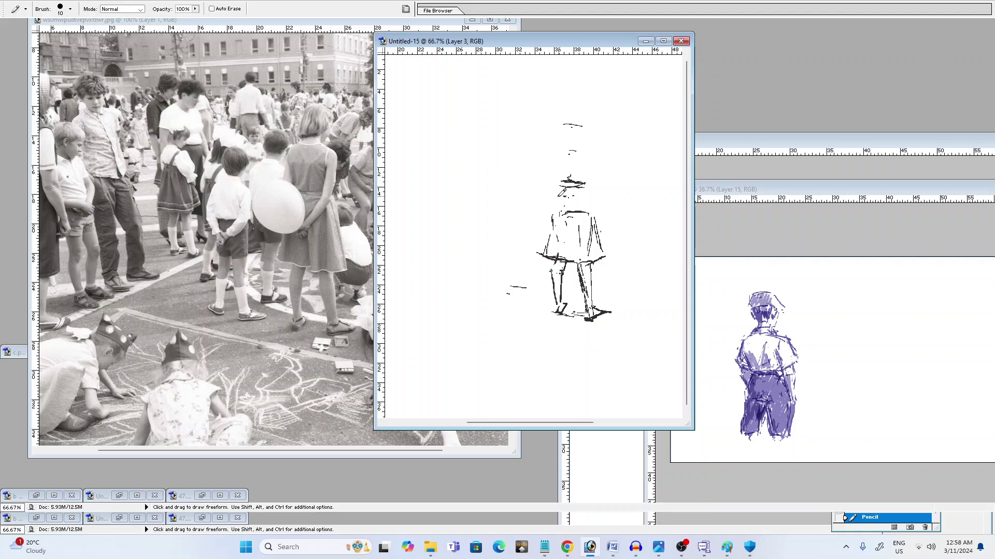
pyautogui.moveTo(559, 190); pyautogui.dragTo(553, 208)
pyautogui.moveTo(541, 252); pyautogui.dragTo(566, 252)
pyautogui.click(592, 198)
pyautogui.moveTo(562, 186)
pyautogui.mouseDown()
pyautogui.moveTo(587, 187)
pyautogui.moveTo(561, 181)
pyautogui.moveTo(557, 150)
pyautogui.moveTo(591, 148)
pyautogui.moveTo(585, 186)
pyautogui.mouseUp()
pyautogui.moveTo(557, 149)
pyautogui.mouseDown()
pyautogui.moveTo(545, 184)
pyautogui.moveTo(555, 180)
pyautogui.moveTo(534, 193)
pyautogui.moveTo(541, 178)
pyautogui.moveTo(558, 179)
pyautogui.moveTo(527, 199)
pyautogui.mouseUp()
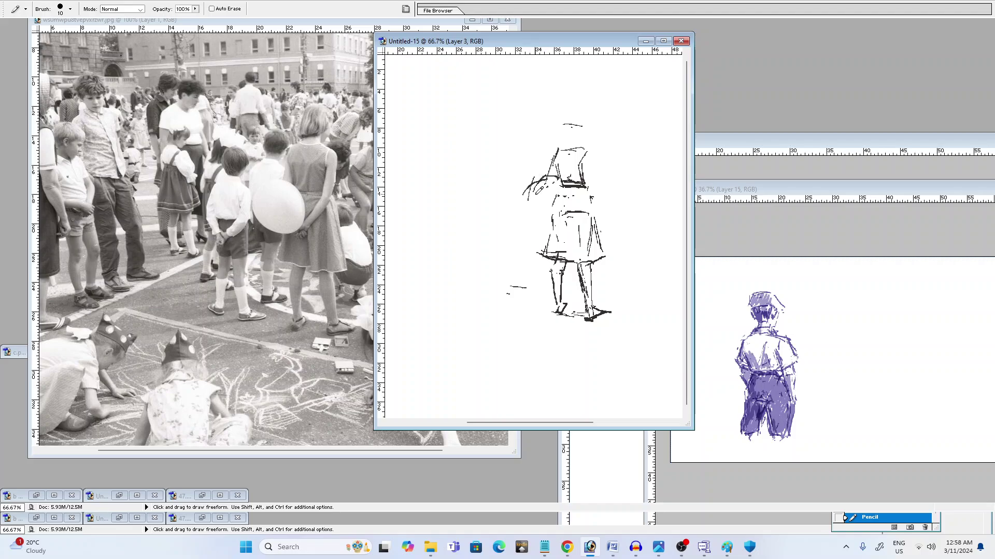
# Draw the girl's right arm with dark strokes from the shoulder down to the hand behind her waist
pyautogui.moveTo(587, 164); pyautogui.dragTo(588, 185)
pyautogui.moveTo(589, 151)
pyautogui.mouseDown()
pyautogui.moveTo(599, 156)
pyautogui.moveTo(591, 186)
pyautogui.mouseUp()
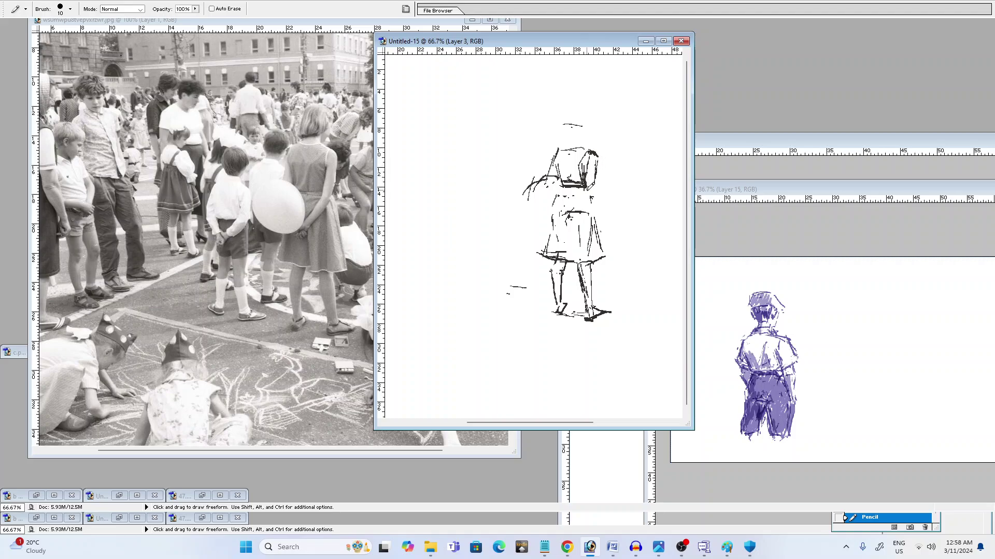
pyautogui.moveTo(569, 219); pyautogui.dragTo(583, 195)
pyautogui.moveTo(572, 222); pyautogui.dragTo(597, 190)
pyautogui.moveTo(604, 153); pyautogui.dragTo(595, 182)
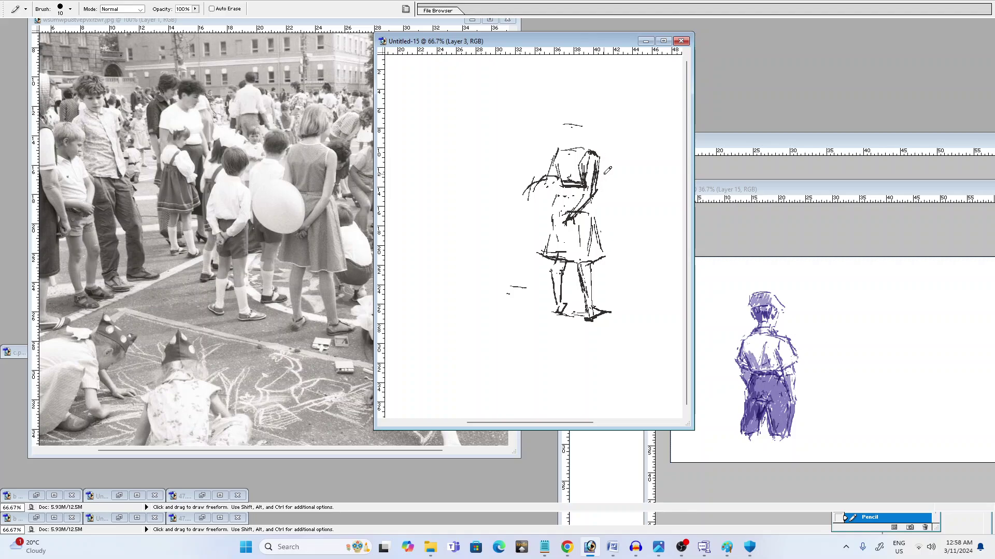
pyautogui.press('e')
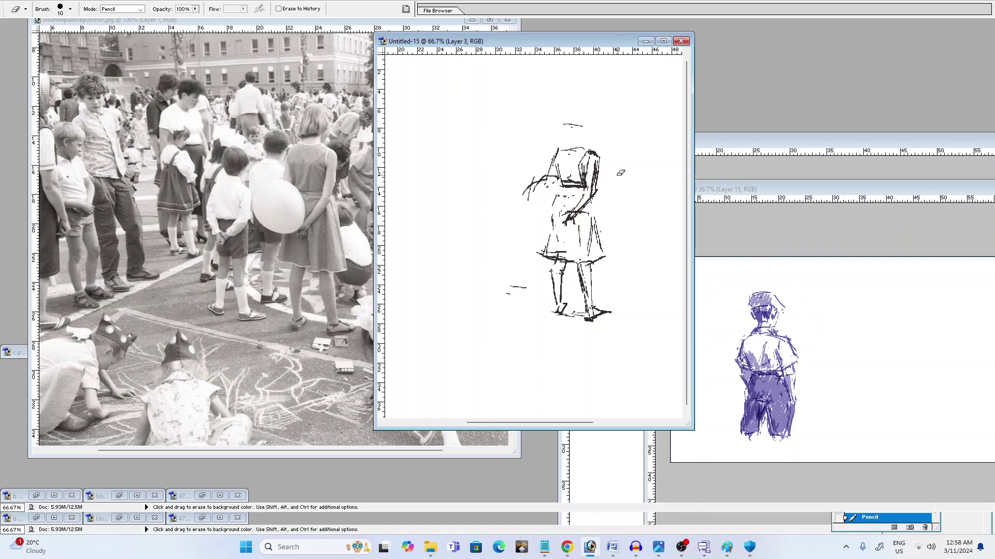
# Thin the dark strokes on the girl's right arm, and outline the round balloon beside her and the skirt's left edge
pyautogui.moveTo(598, 189); pyautogui.dragTo(604, 171)
pyautogui.press('b')
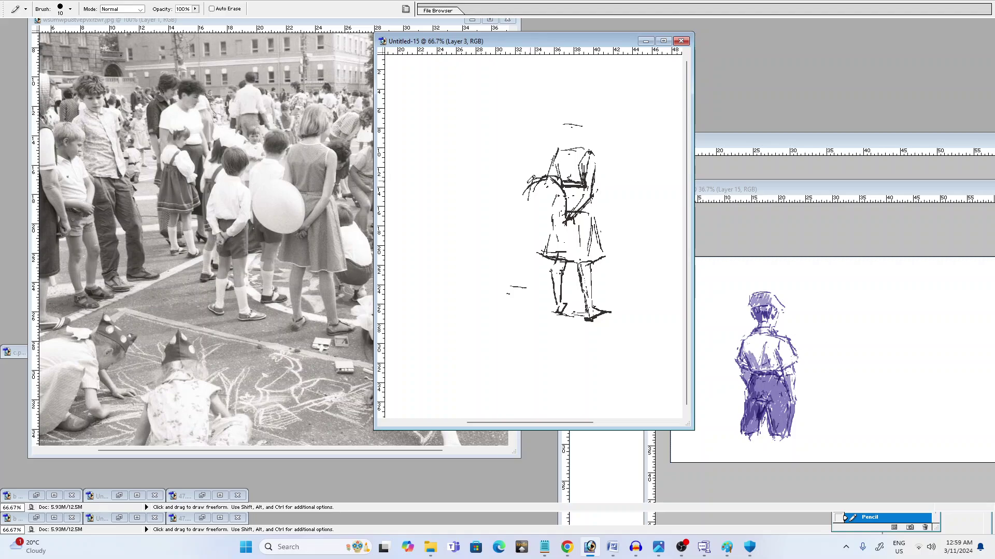
pyautogui.moveTo(528, 182)
pyautogui.mouseDown()
pyautogui.moveTo(524, 207)
pyautogui.moveTo(544, 223)
pyautogui.mouseUp()
pyautogui.moveTo(550, 233)
pyautogui.mouseDown()
pyautogui.moveTo(541, 261)
pyautogui.moveTo(548, 245)
pyautogui.mouseUp()
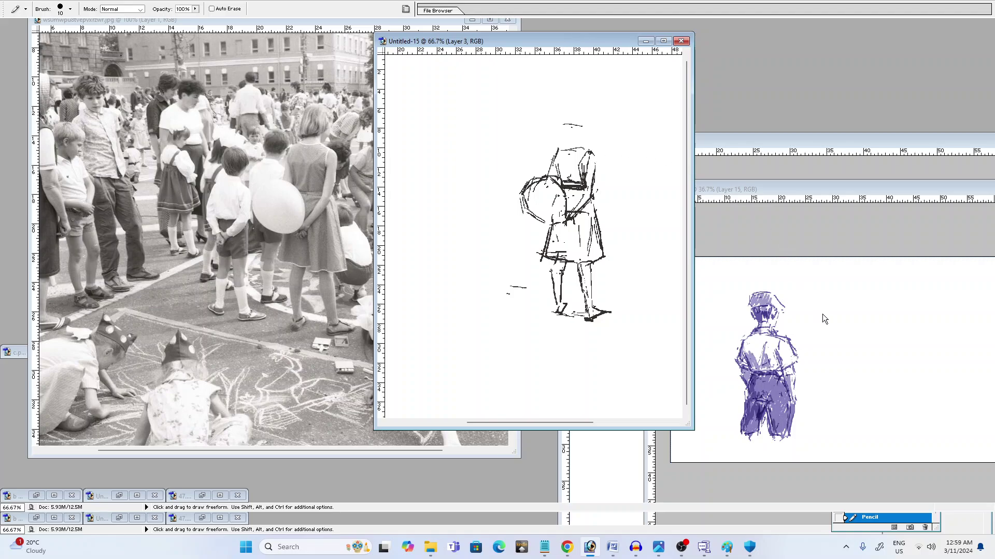
# Thin the dark line across the girl's back with the Eraser, and redraw the bodice armholes, shoulders and neck in Pencil
pyautogui.press('e')
pyautogui.moveTo(570, 180); pyautogui.dragTo(586, 182)
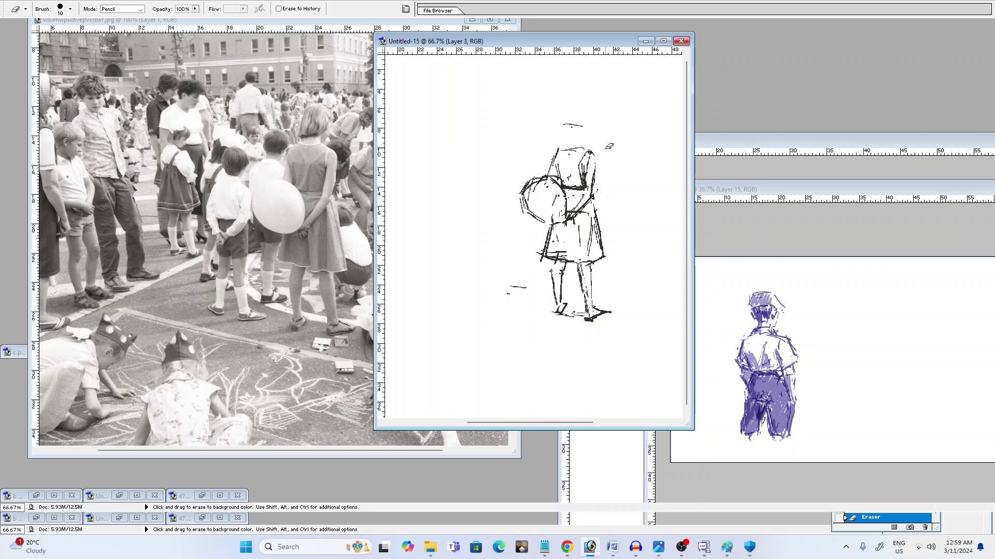
pyautogui.press('b')
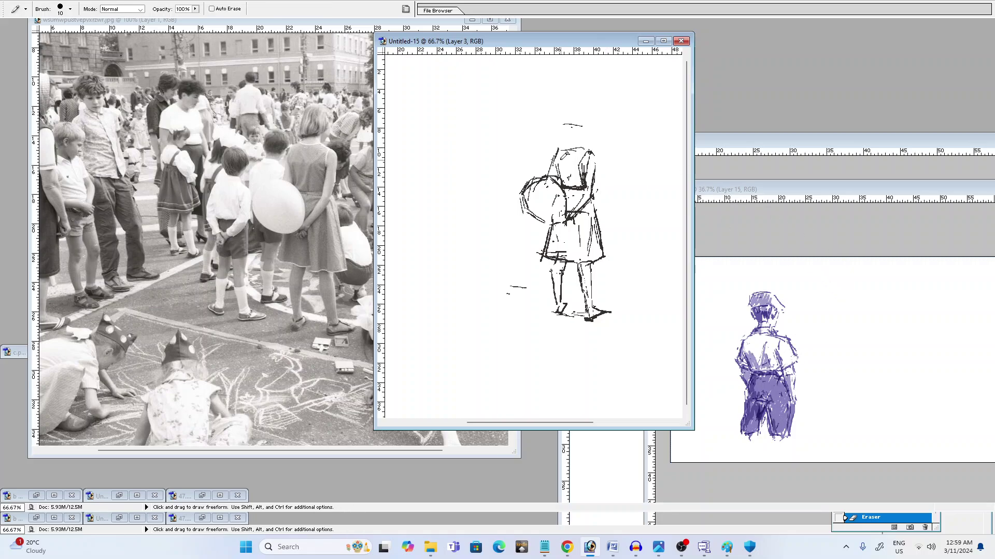
pyautogui.moveTo(572, 153); pyautogui.dragTo(558, 161)
pyautogui.press('e')
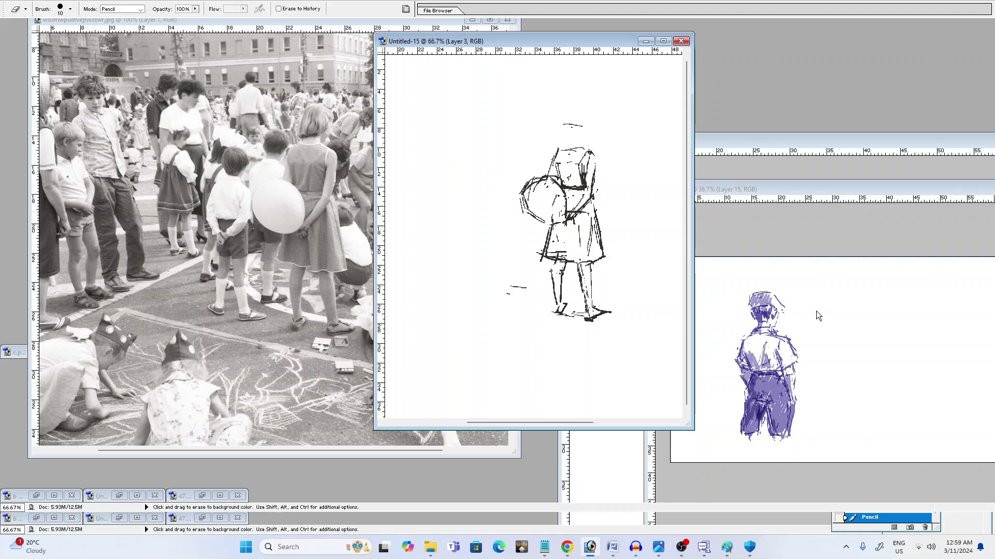
pyautogui.click(585, 178)
pyautogui.press('b')
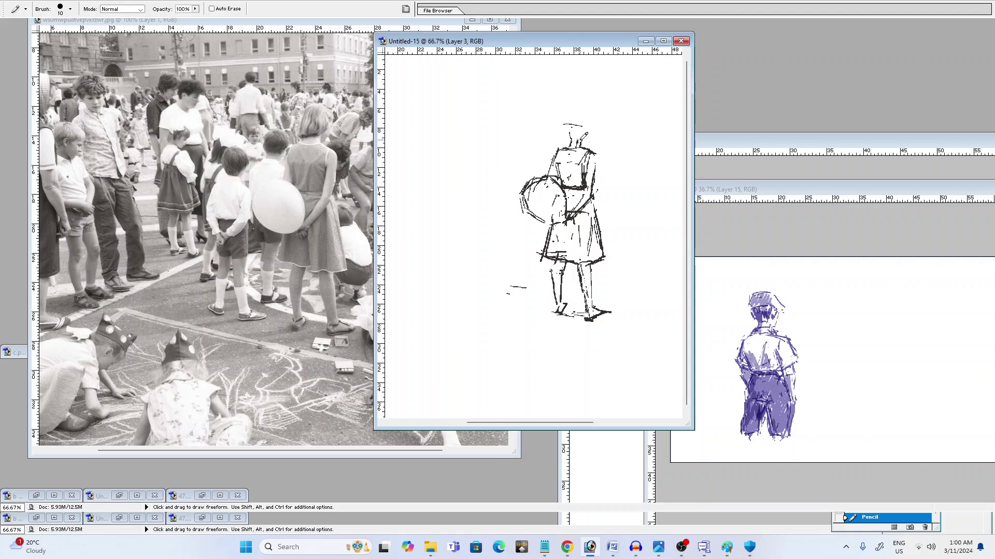
# Sketch the girl's head with a bobbed hair outline and dark lower edge, and clean up the line above the neck
pyautogui.moveTo(570, 124)
pyautogui.mouseDown()
pyautogui.moveTo(588, 110)
pyautogui.moveTo(574, 108)
pyautogui.moveTo(596, 126)
pyautogui.mouseUp()
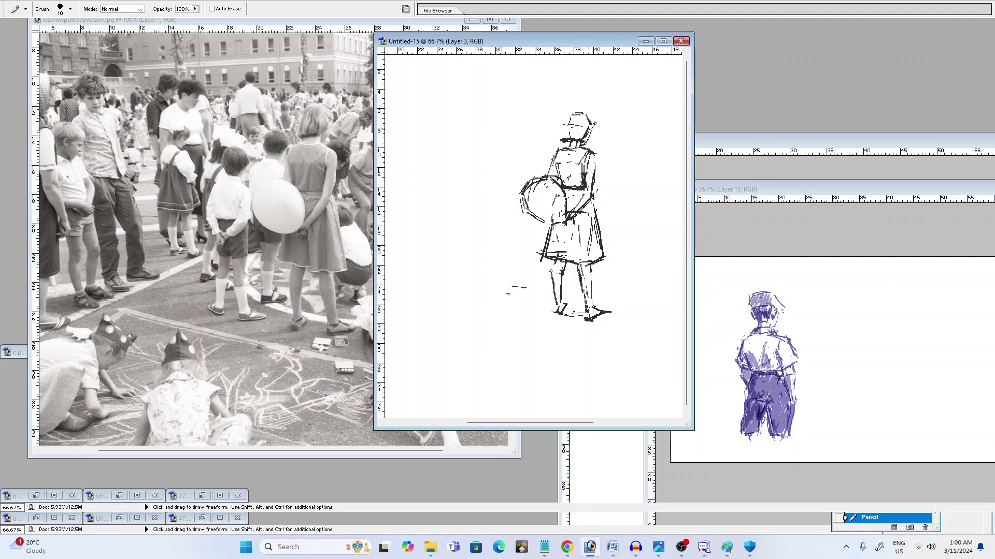
pyautogui.moveTo(587, 115); pyautogui.dragTo(593, 126)
pyautogui.moveTo(566, 143); pyautogui.dragTo(562, 141)
pyautogui.press('e')
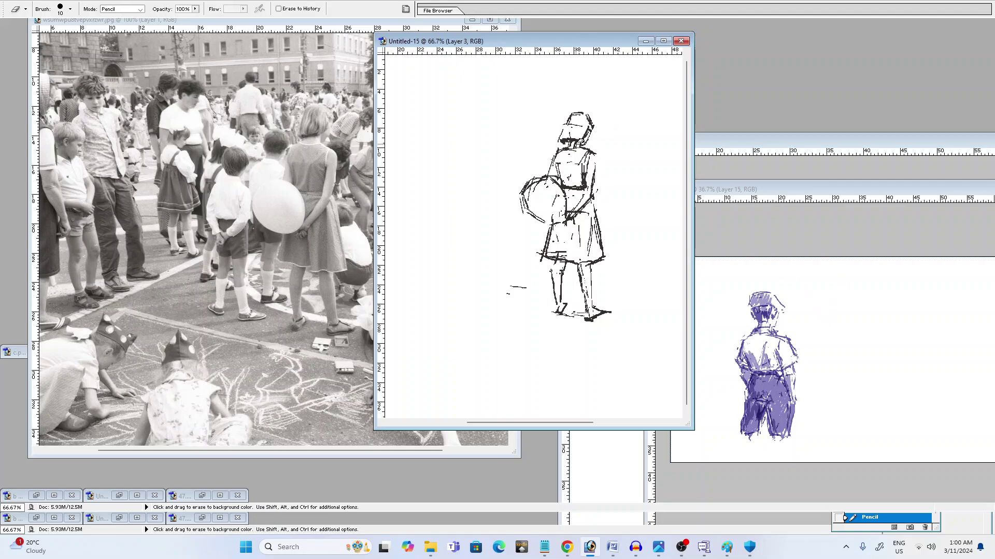
pyautogui.click(582, 138)
pyautogui.press('b')
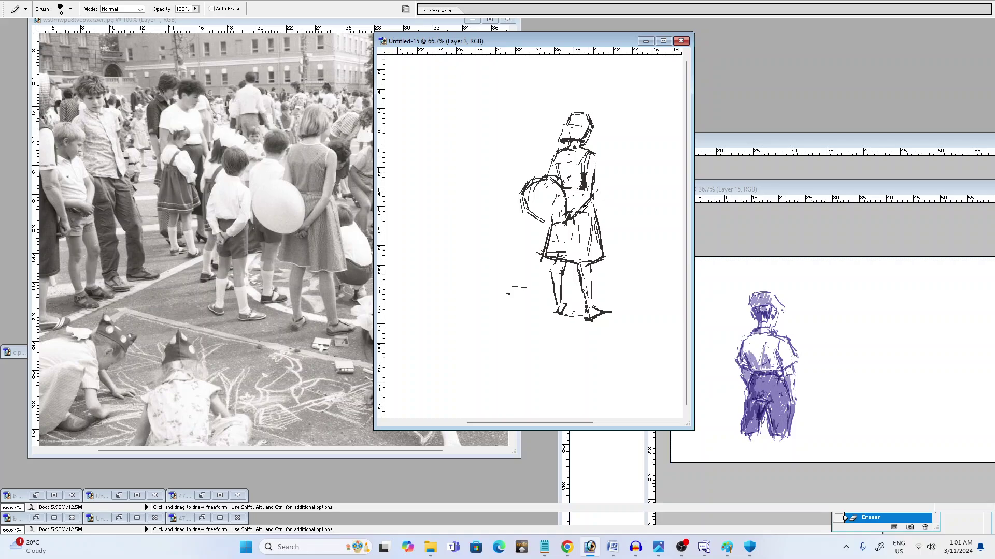
# Darken the right side of the girl's skirt with long pencil strokes and erase the stray marks around the hem
pyautogui.click(571, 208)
pyautogui.moveTo(599, 208); pyautogui.dragTo(605, 252)
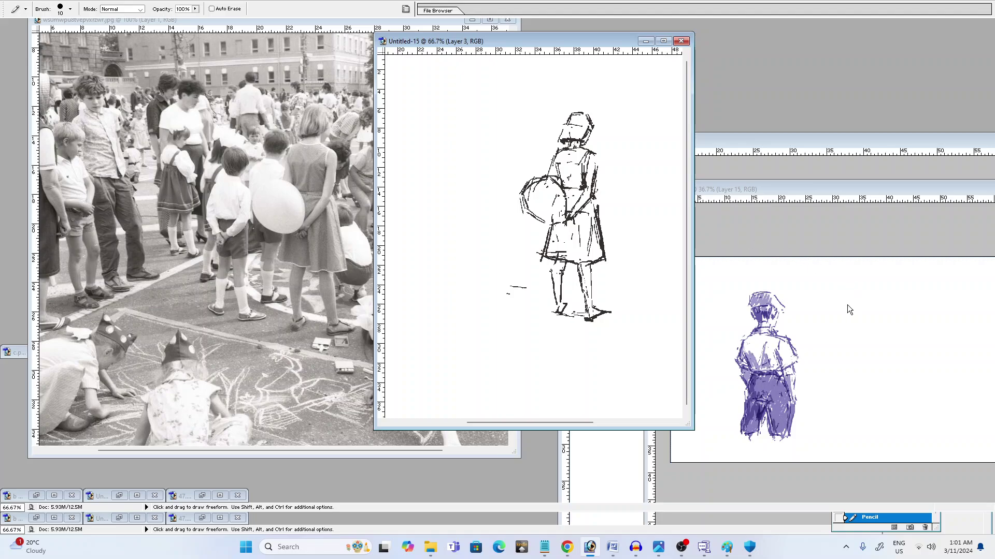
pyautogui.press('e')
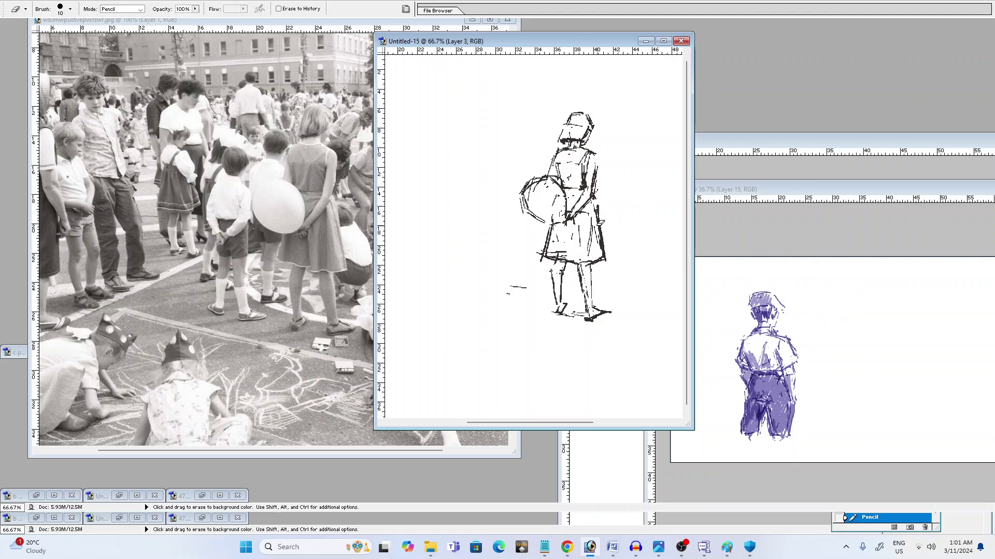
pyautogui.moveTo(601, 256); pyautogui.dragTo(610, 254)
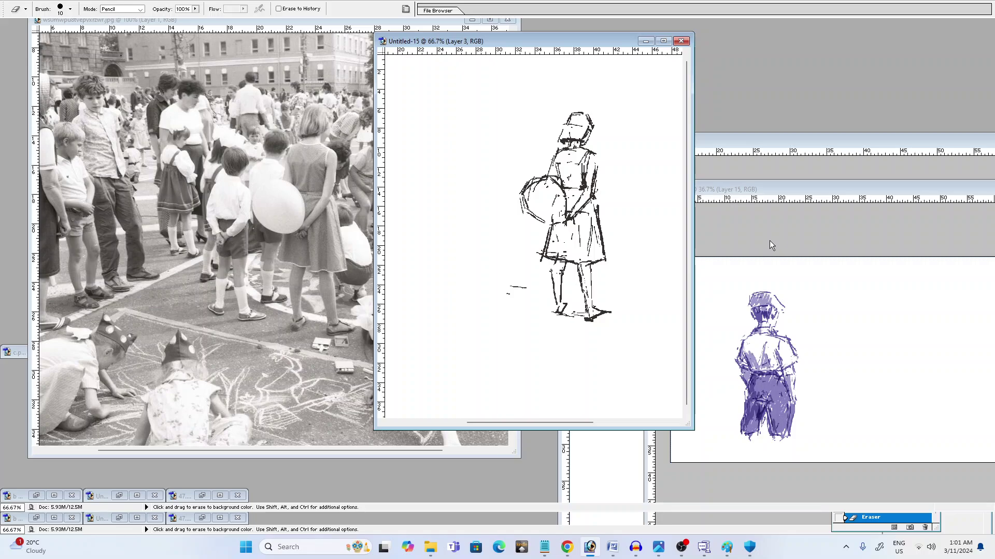
pyautogui.press('b')
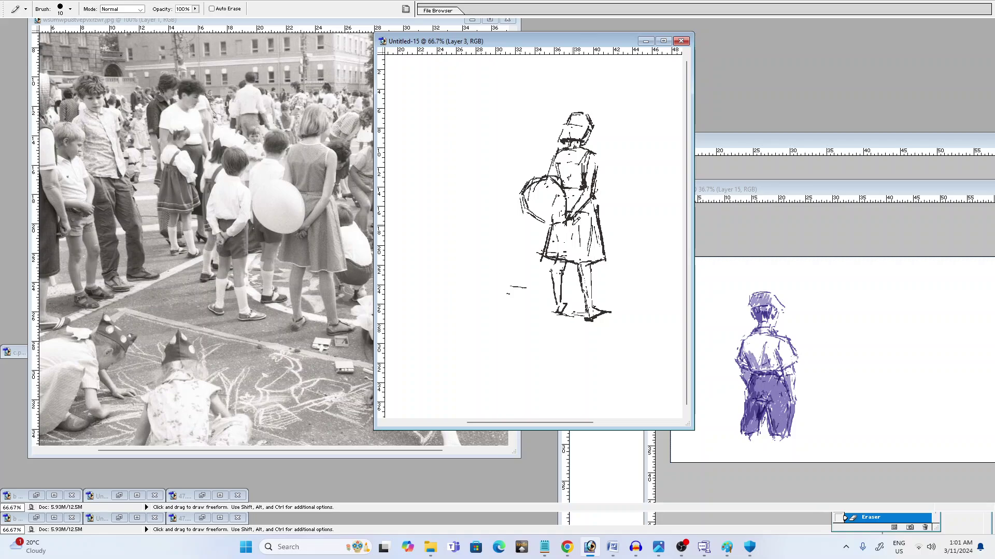
# Complete the girl's hand and the balloon's lower outline, and define her shoes with dark strokes, erasing the excess at the right toe
pyautogui.moveTo(569, 226); pyautogui.dragTo(571, 220)
pyautogui.press('e')
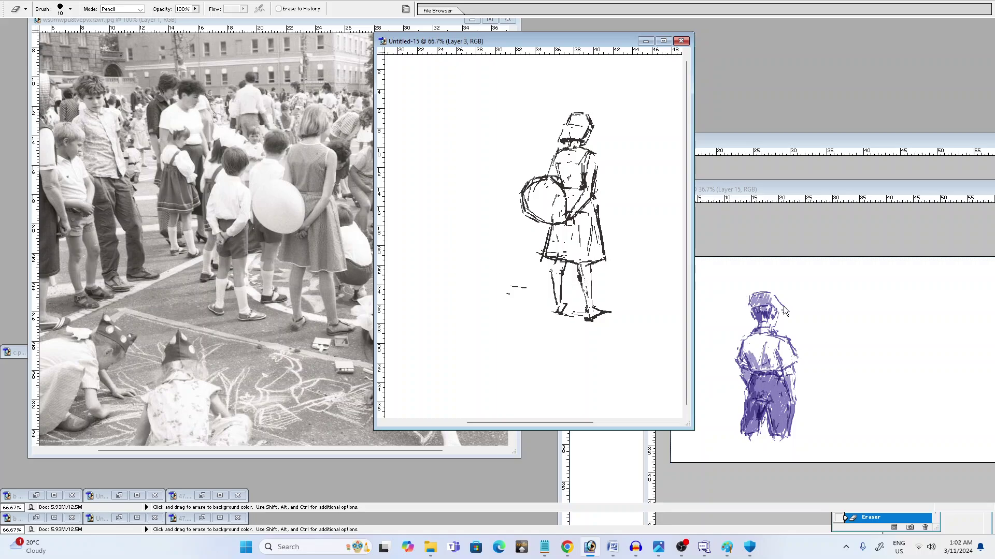
pyautogui.press('b')
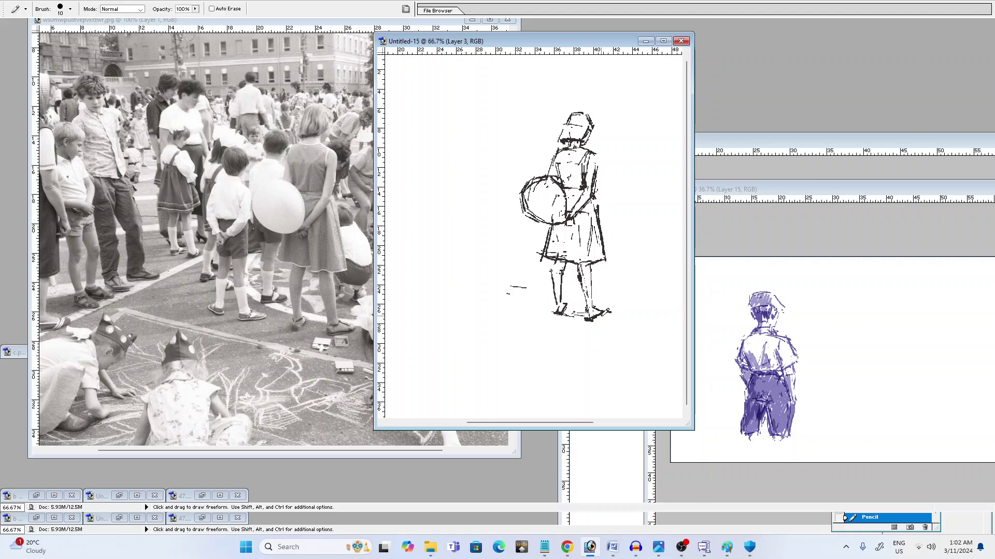
pyautogui.moveTo(592, 321); pyautogui.dragTo(608, 313)
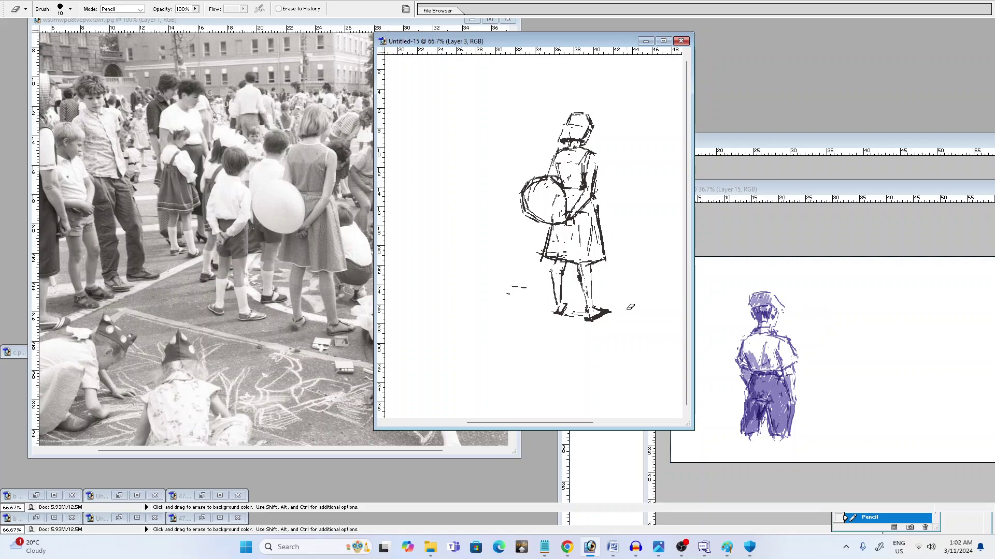
pyautogui.press('e')
pyautogui.moveTo(602, 308); pyautogui.dragTo(610, 313)
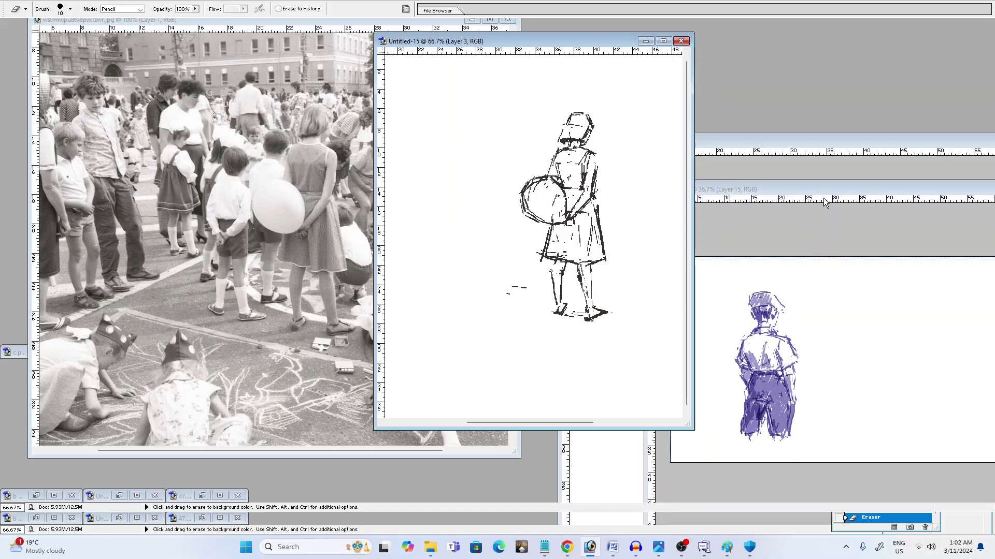
# Check the other sketch layers, hide them again, and add a new layer beneath the girl's line drawing
pyautogui.click(744, 122)
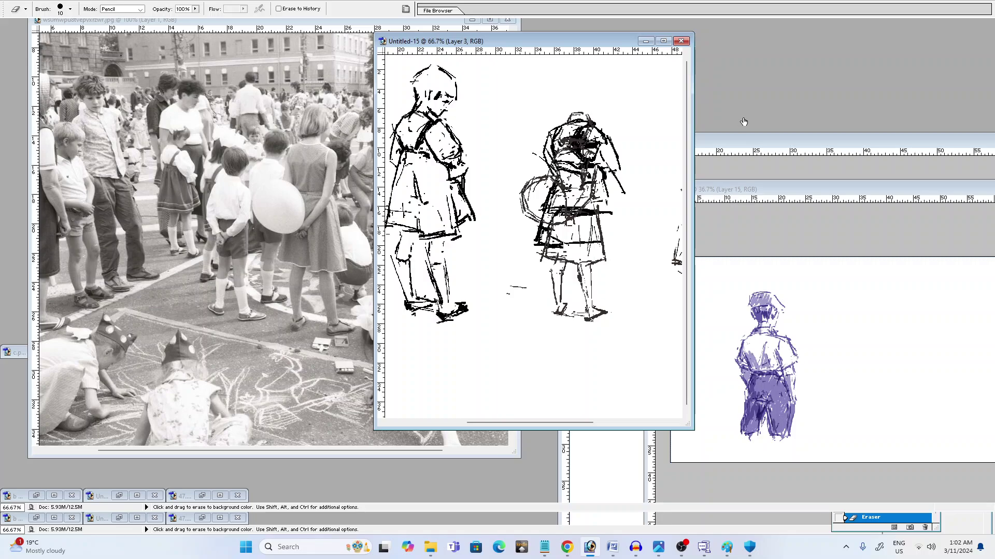
pyautogui.click(741, 127)
pyautogui.click(740, 134)
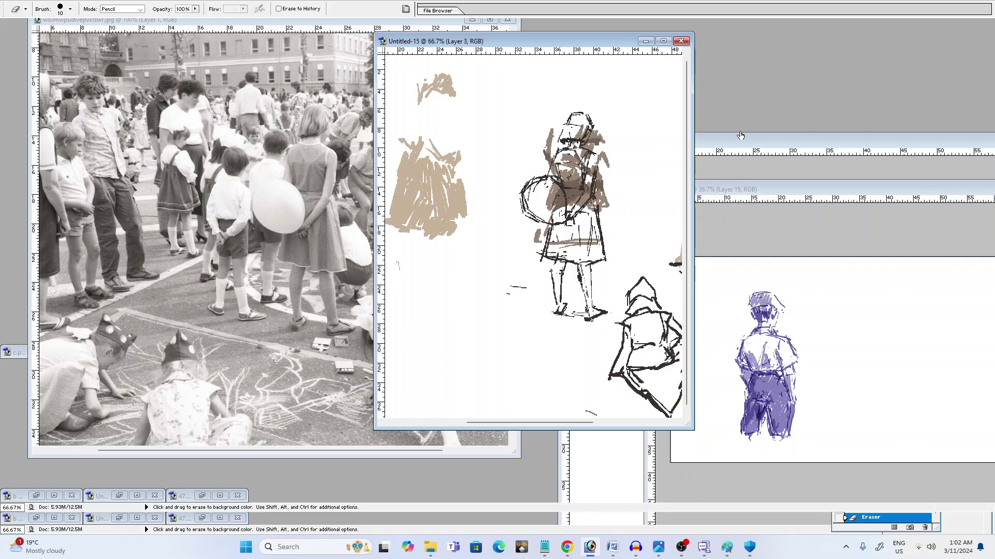
pyautogui.hotkey('ctrl', 'alt', 'z')
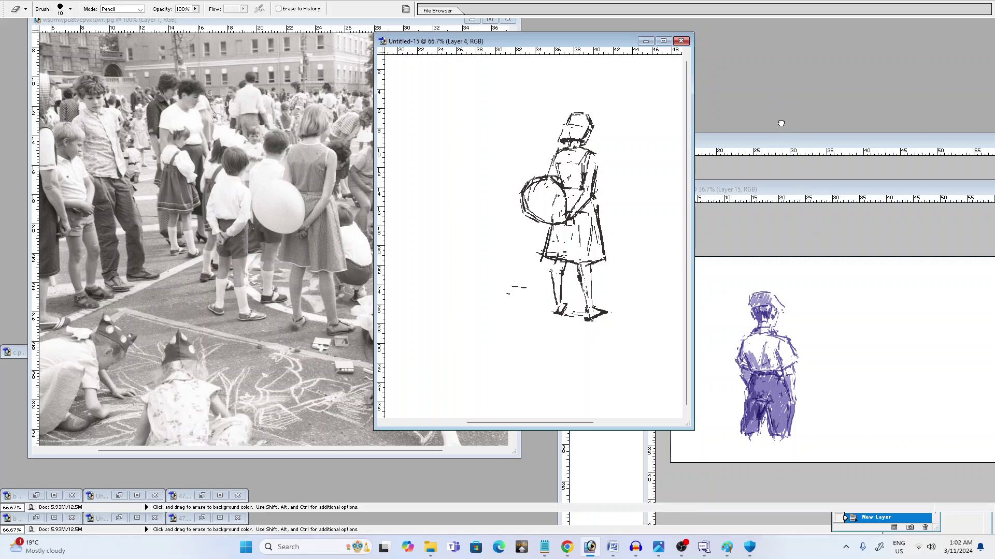
pyautogui.hotkey('ctrl', 'alt', 'z')
# Shade the girl's bodice with brown and tan pencil strokes, and add a light tan tone to her hair
pyautogui.press('b')
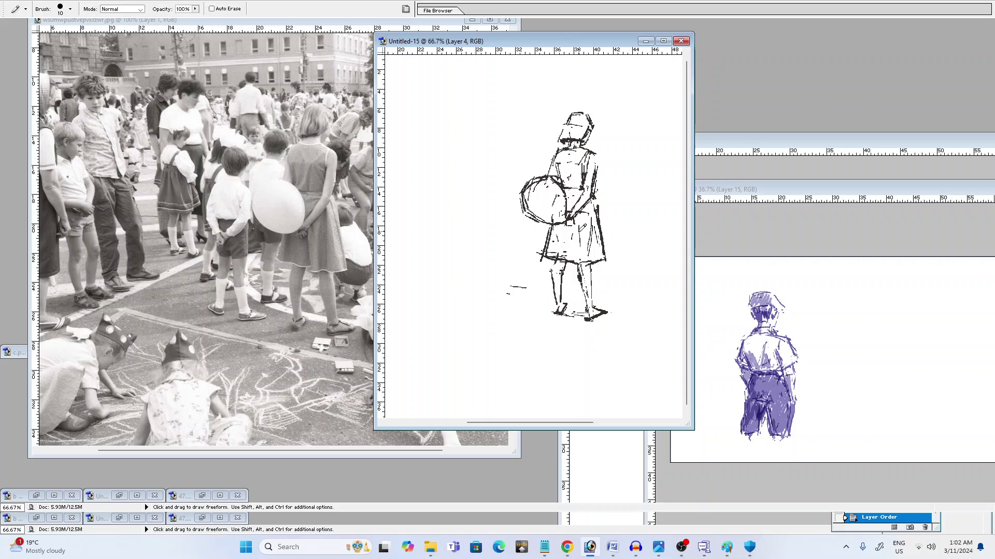
pyautogui.moveTo(561, 167); pyautogui.dragTo(563, 180)
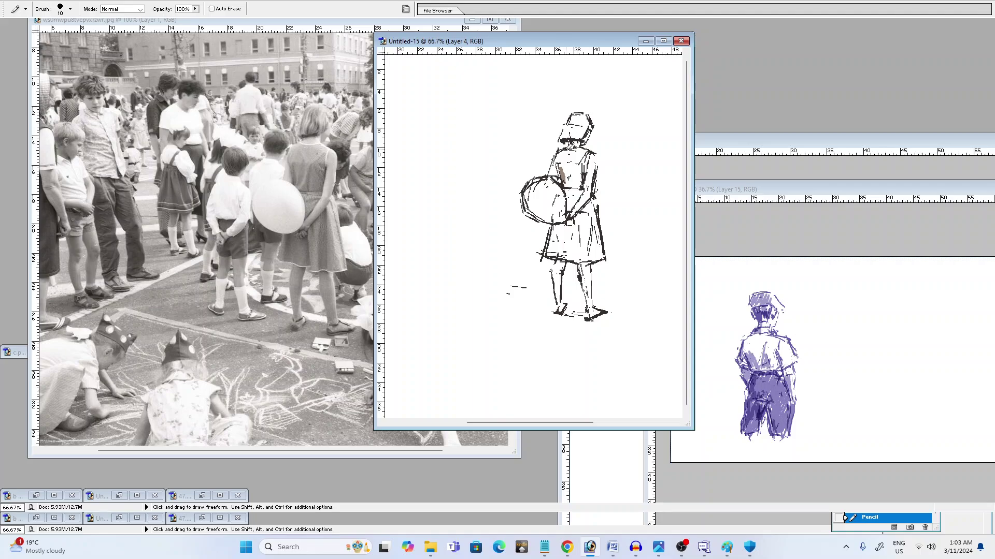
pyautogui.moveTo(560, 156)
pyautogui.mouseDown()
pyautogui.moveTo(560, 164)
pyautogui.moveTo(582, 151)
pyautogui.moveTo(562, 156)
pyautogui.moveTo(574, 173)
pyautogui.moveTo(577, 164)
pyautogui.mouseUp()
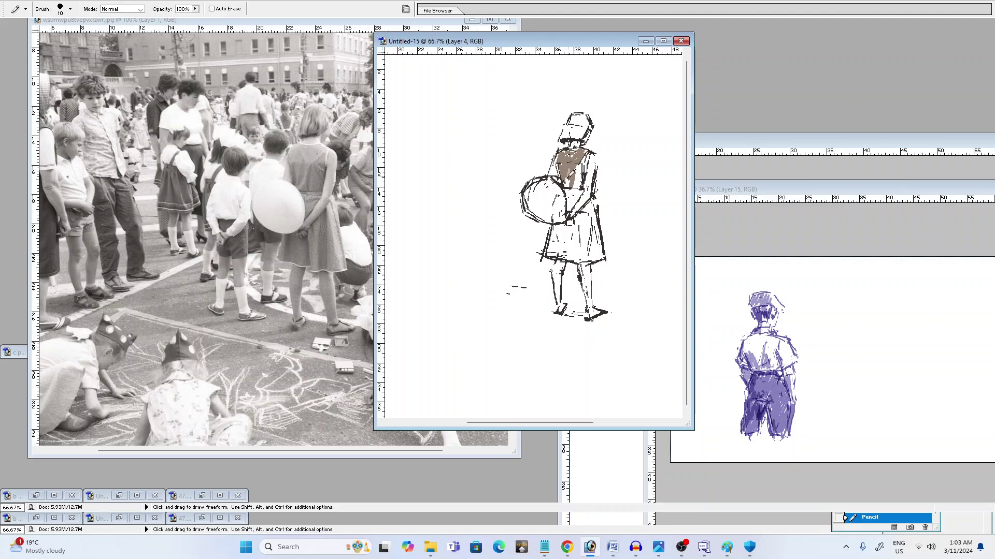
pyautogui.moveTo(570, 172); pyautogui.dragTo(570, 178)
pyautogui.moveTo(569, 166)
pyautogui.mouseDown()
pyautogui.moveTo(575, 182)
pyautogui.moveTo(583, 174)
pyautogui.moveTo(563, 156)
pyautogui.moveTo(588, 159)
pyautogui.mouseUp()
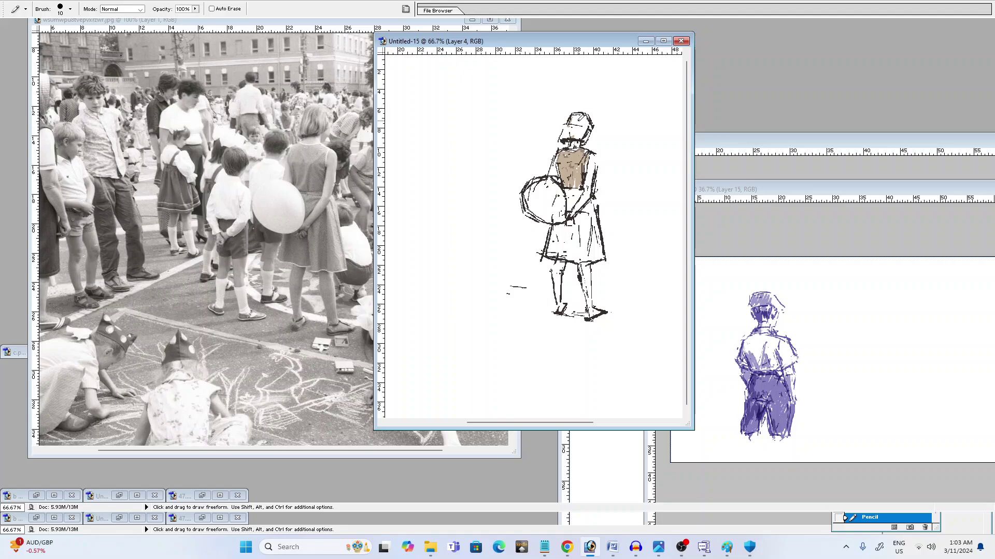
pyautogui.moveTo(573, 120); pyautogui.dragTo(584, 120)
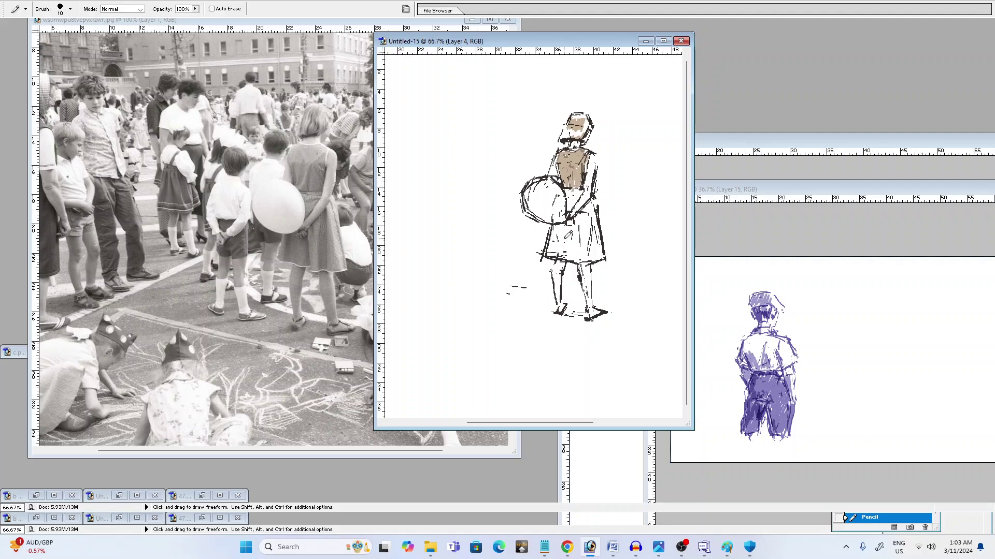
# Enlarge the pencil to size 20, fill the girl's skirt with tan, and add darker brown folds to the bodice and skirt
pyautogui.moveTo(555, 238)
pyautogui.mouseDown()
pyautogui.moveTo(579, 257)
pyautogui.moveTo(583, 233)
pyautogui.moveTo(588, 261)
pyautogui.moveTo(599, 235)
pyautogui.moveTo(588, 212)
pyautogui.moveTo(579, 219)
pyautogui.moveTo(594, 199)
pyautogui.moveTo(573, 199)
pyautogui.moveTo(571, 185)
pyautogui.moveTo(571, 226)
pyautogui.mouseUp()
pyautogui.press(']')
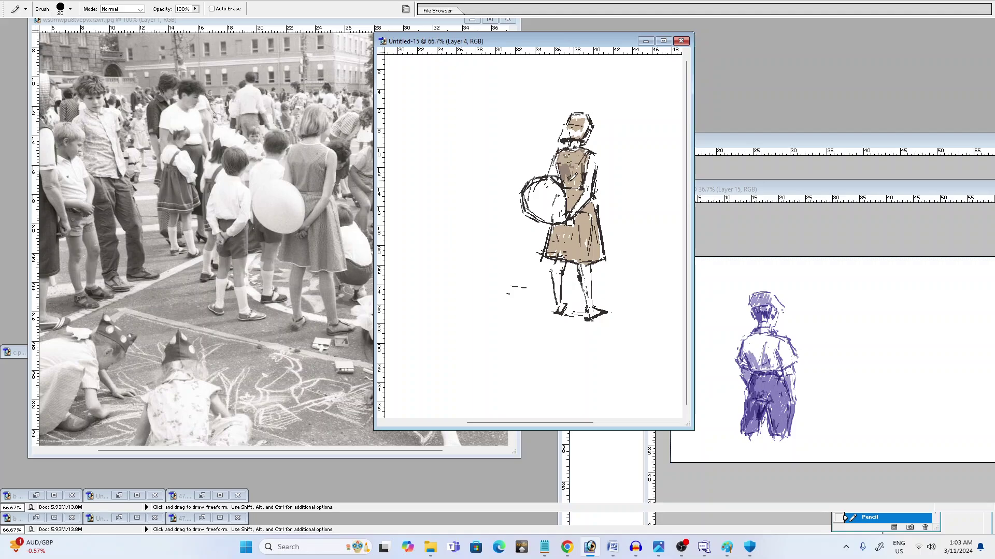
pyautogui.moveTo(570, 177); pyautogui.dragTo(587, 177)
pyautogui.moveTo(584, 213); pyautogui.dragTo(583, 263)
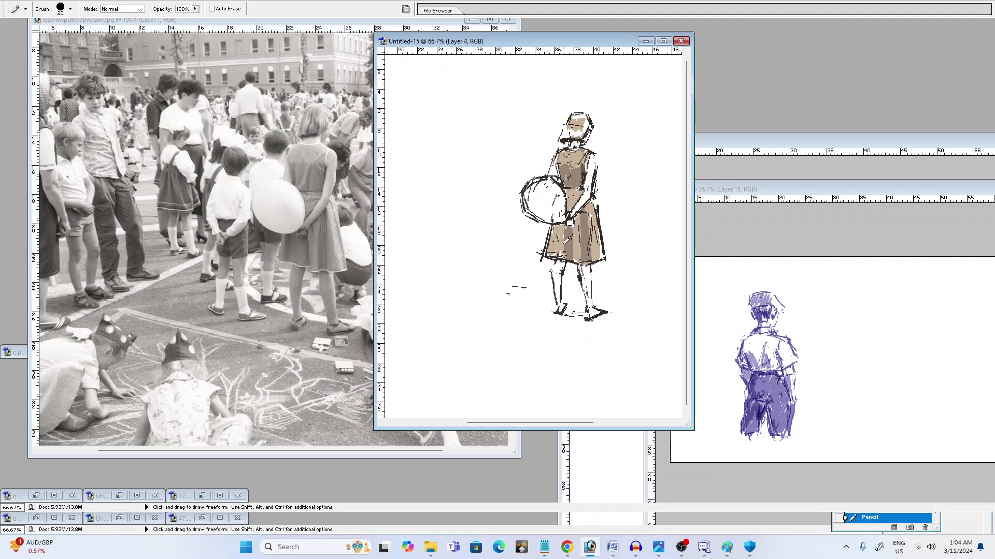
pyautogui.moveTo(566, 239)
pyautogui.mouseDown()
pyautogui.moveTo(555, 237)
pyautogui.moveTo(566, 224)
pyautogui.moveTo(571, 249)
pyautogui.mouseUp()
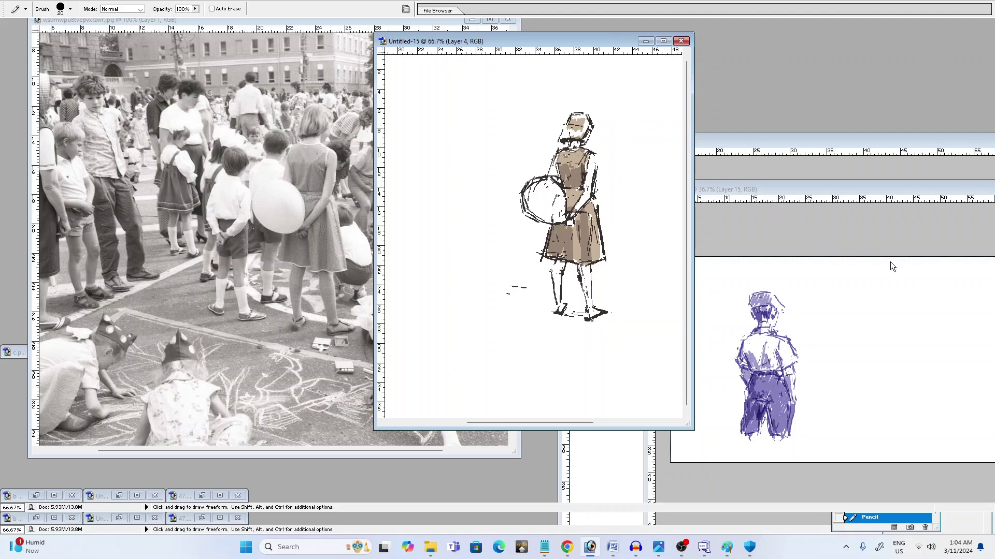
# Rework the brown shading on the girl's hair, and erase the tone from her head
pyautogui.press('e')
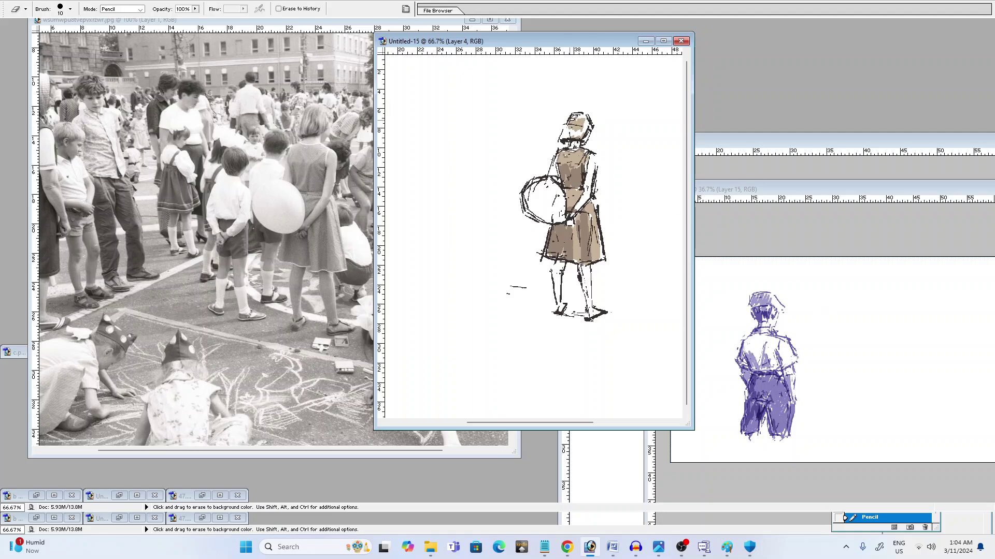
pyautogui.moveTo(578, 127); pyautogui.dragTo(584, 130)
pyautogui.press('b')
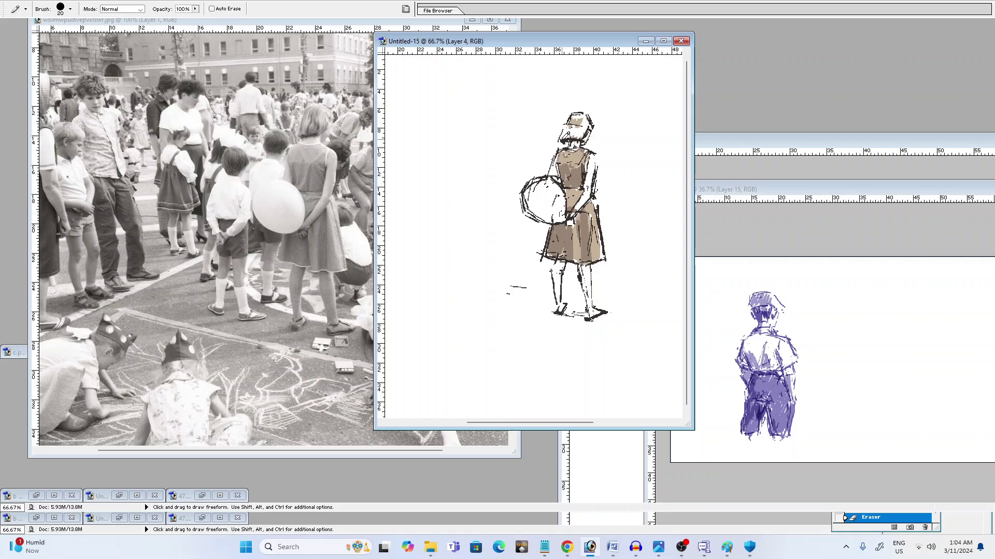
pyautogui.moveTo(566, 134); pyautogui.dragTo(572, 130)
pyautogui.press('e')
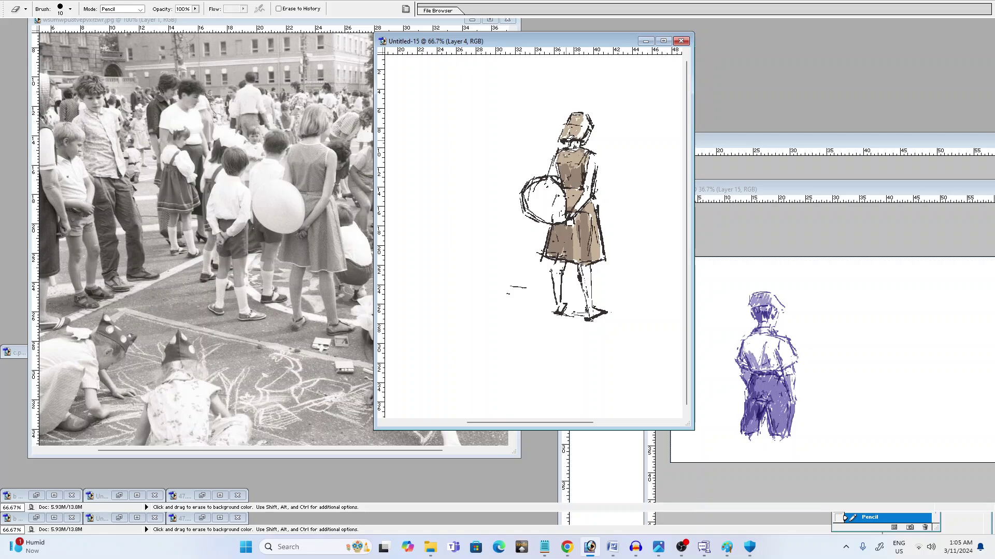
pyautogui.moveTo(572, 131); pyautogui.dragTo(578, 115)
pyautogui.moveTo(572, 130); pyautogui.dragTo(578, 118)
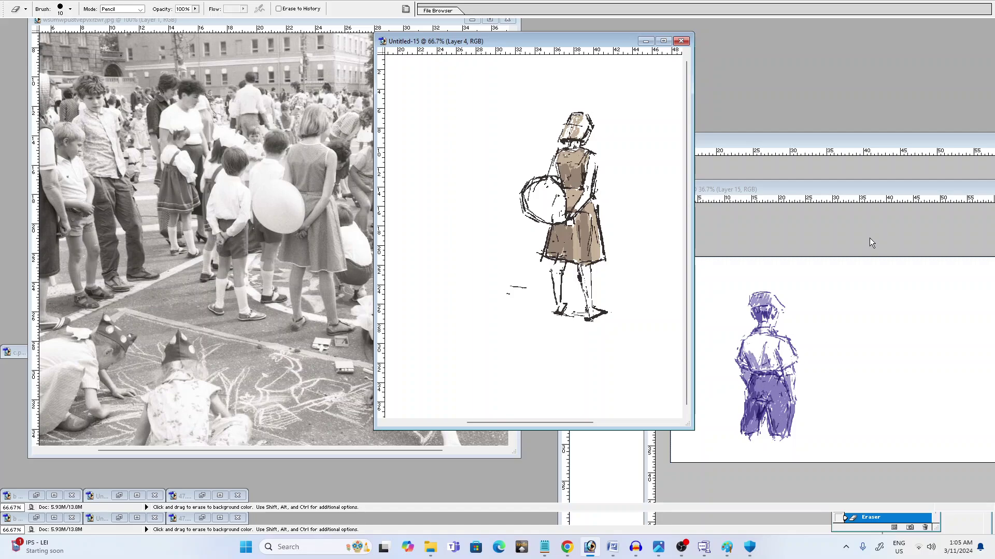
pyautogui.moveTo(562, 110)
pyautogui.mouseDown()
pyautogui.moveTo(581, 119)
pyautogui.moveTo(574, 128)
pyautogui.moveTo(593, 120)
pyautogui.mouseUp()
# Shade the girl's hair with brown and light tan pencil strokes on the tone layer
pyautogui.hotkey('ctrl', '-')
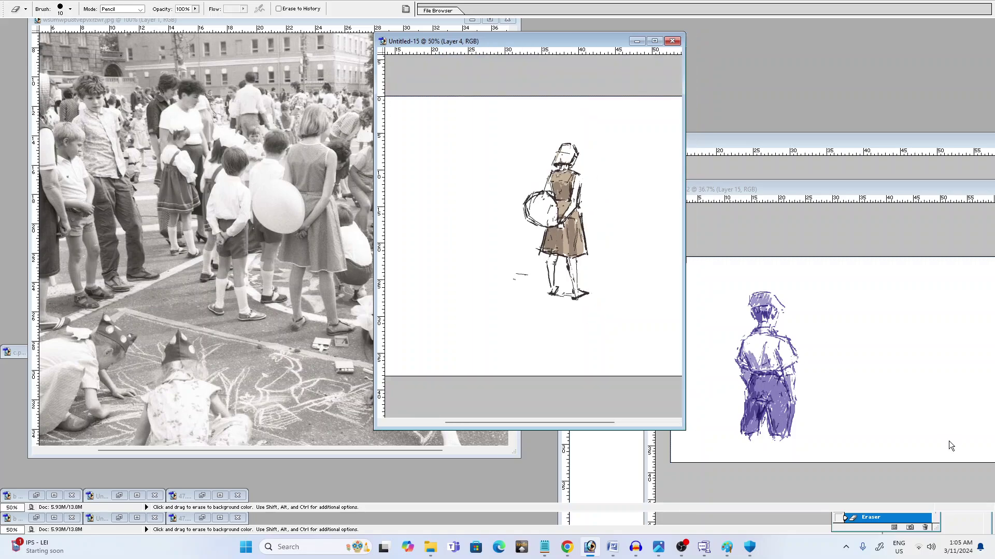
pyautogui.hotkey('ctrl', '+')
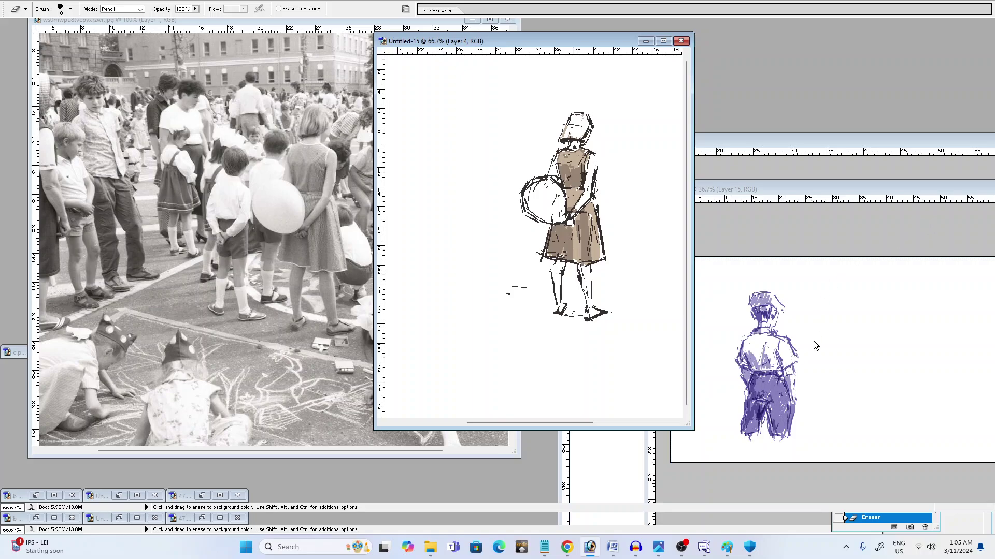
pyautogui.press('i')
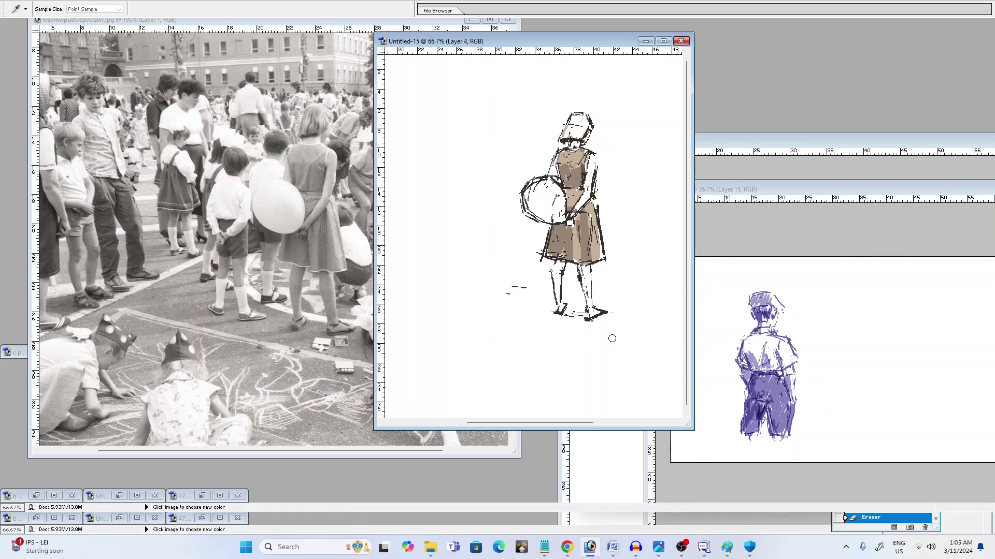
pyautogui.press('b')
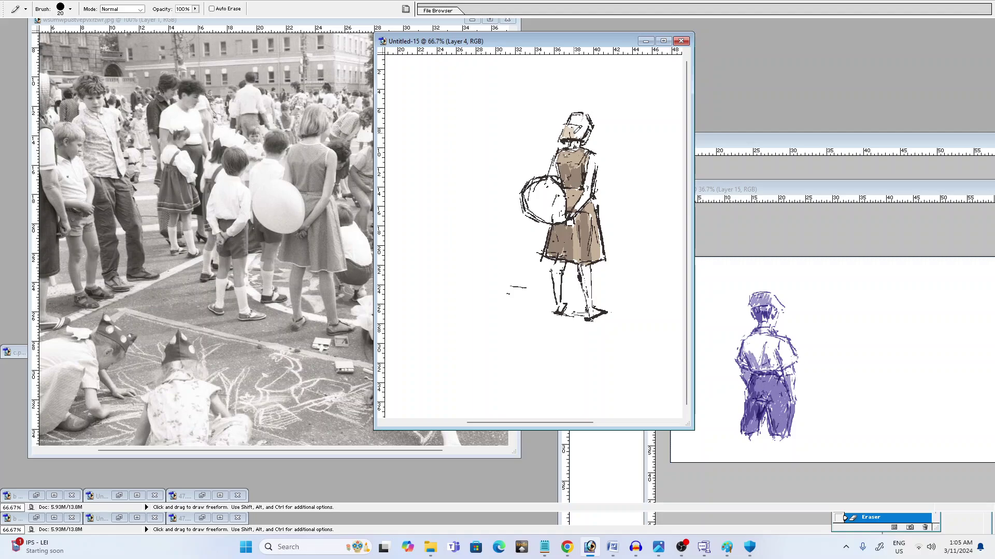
pyautogui.moveTo(583, 121); pyautogui.dragTo(586, 119)
pyautogui.hotkey('ctrl', '-')
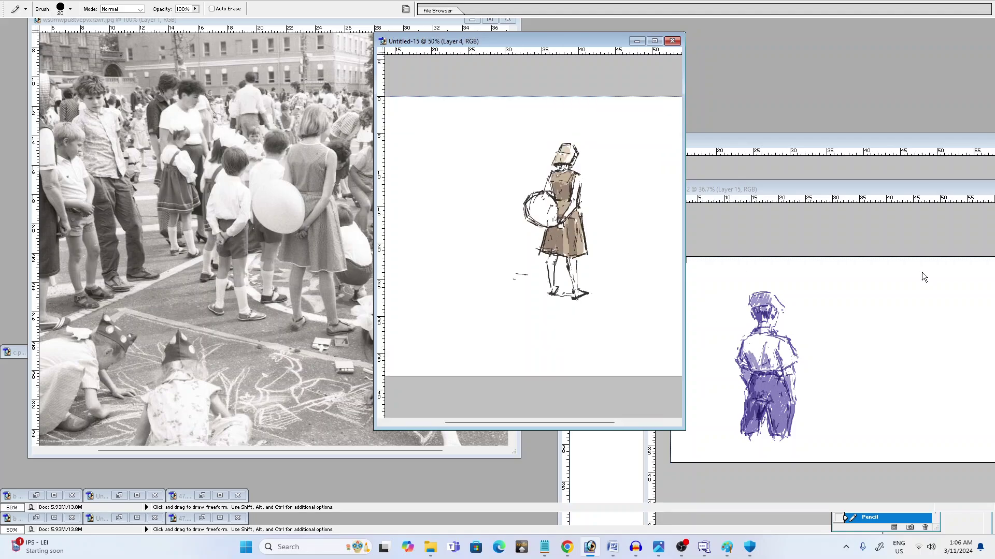
pyautogui.hotkey('ctrl', '+')
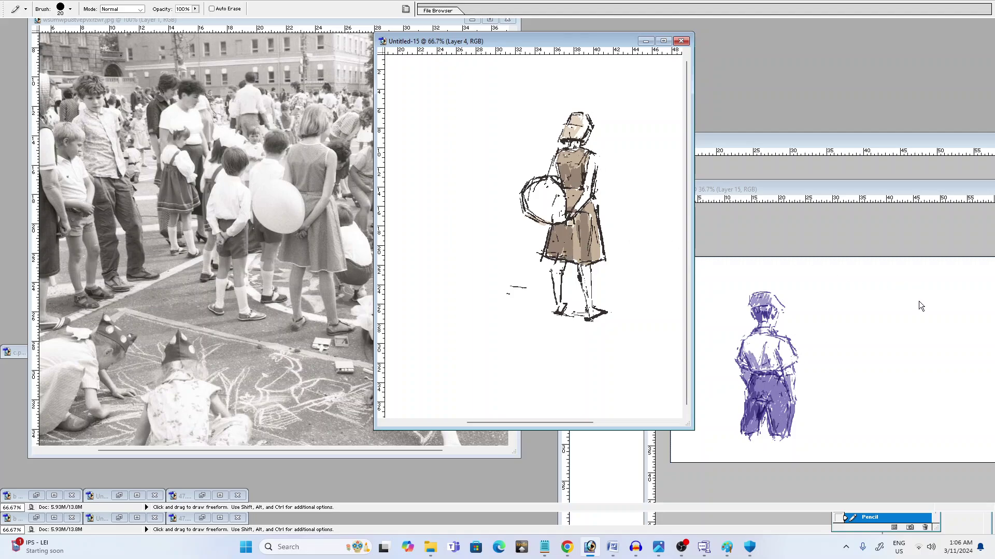
pyautogui.hotkey('ctrl', '-')
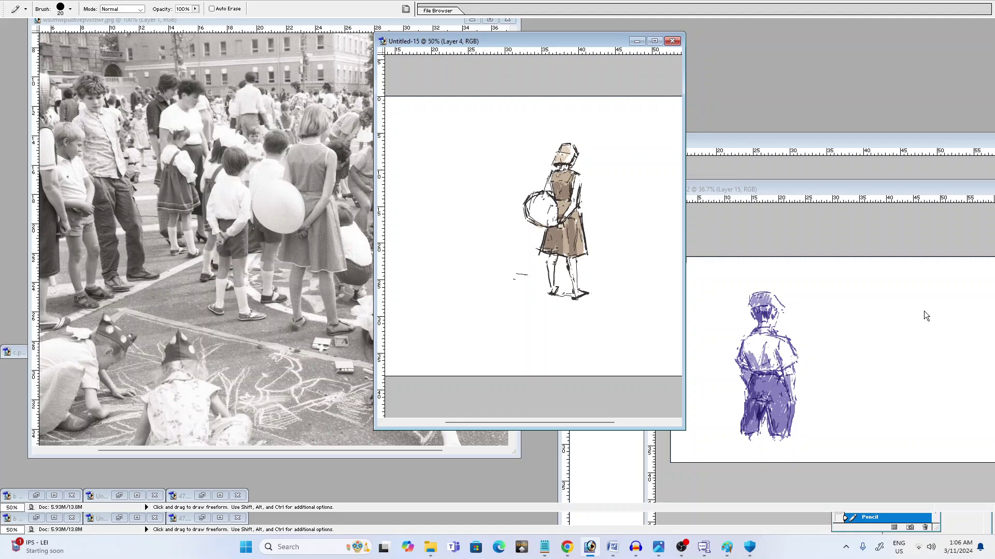
pyautogui.hotkey('ctrl', '+')
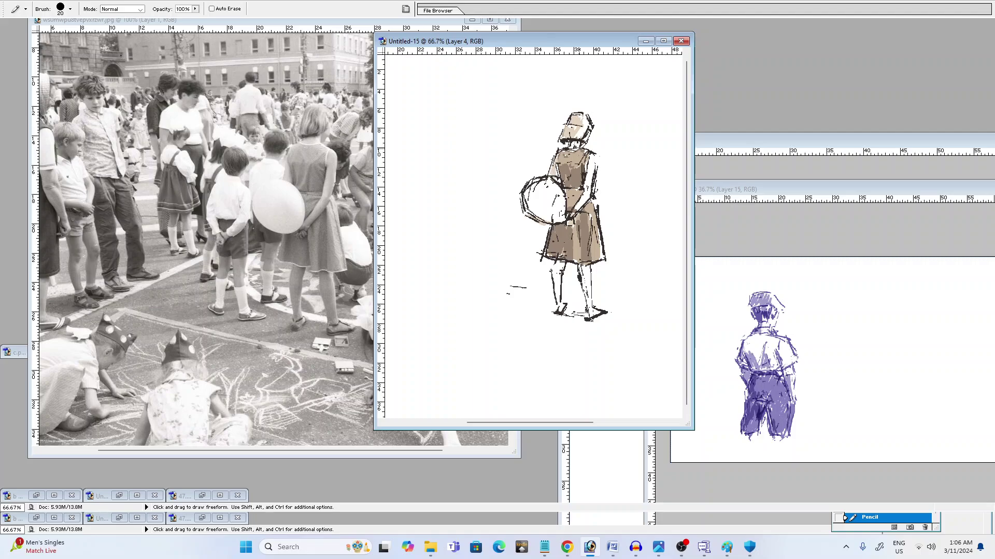
# Add a light tan skin tone to the girl's arms and legs with the size 20 pencil
pyautogui.moveTo(590, 163); pyautogui.dragTo(594, 163)
pyautogui.moveTo(561, 264)
pyautogui.mouseDown()
pyautogui.moveTo(560, 312)
pyautogui.moveTo(593, 282)
pyautogui.moveTo(588, 269)
pyautogui.moveTo(588, 317)
pyautogui.mouseUp()
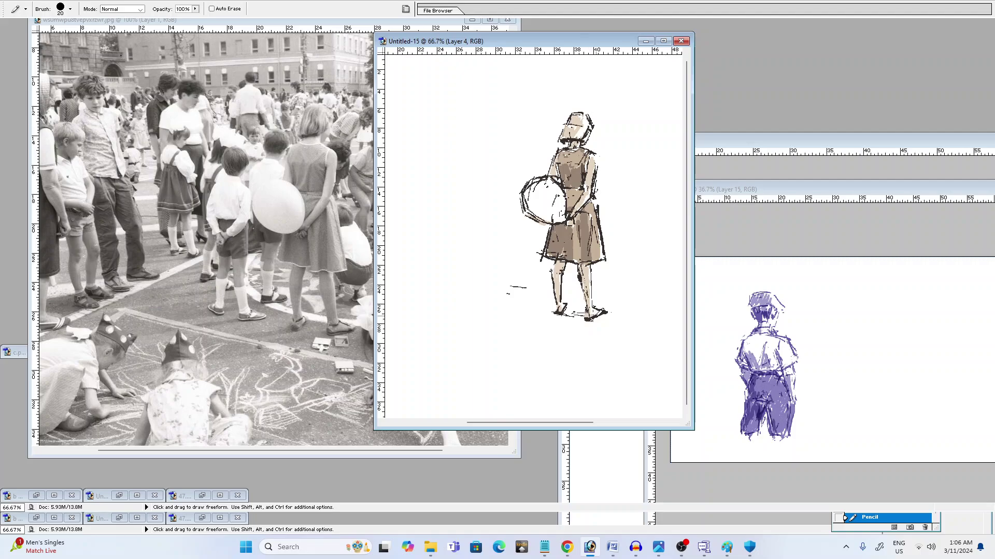
pyautogui.hotkey('ctrl', '-')
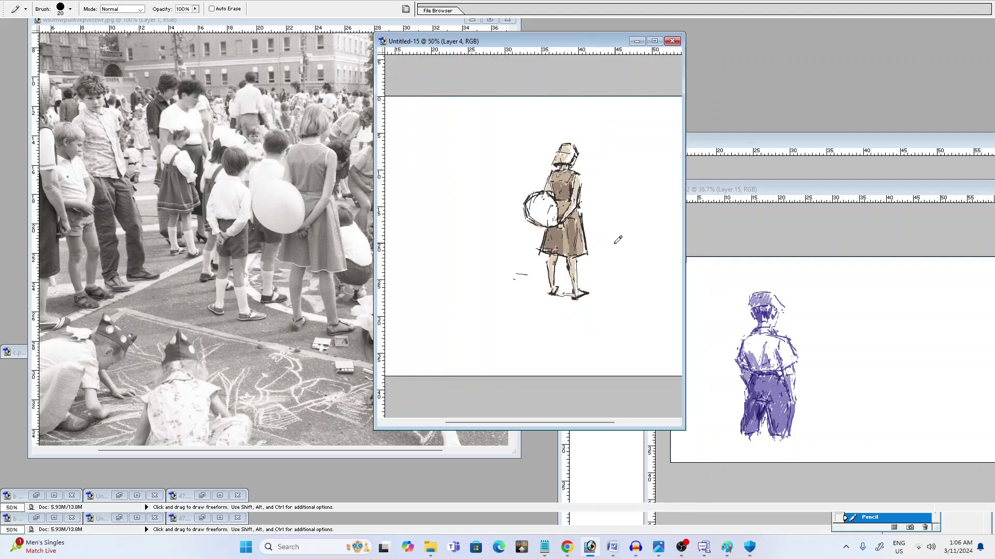
pyautogui.hotkey('ctrl', '+')
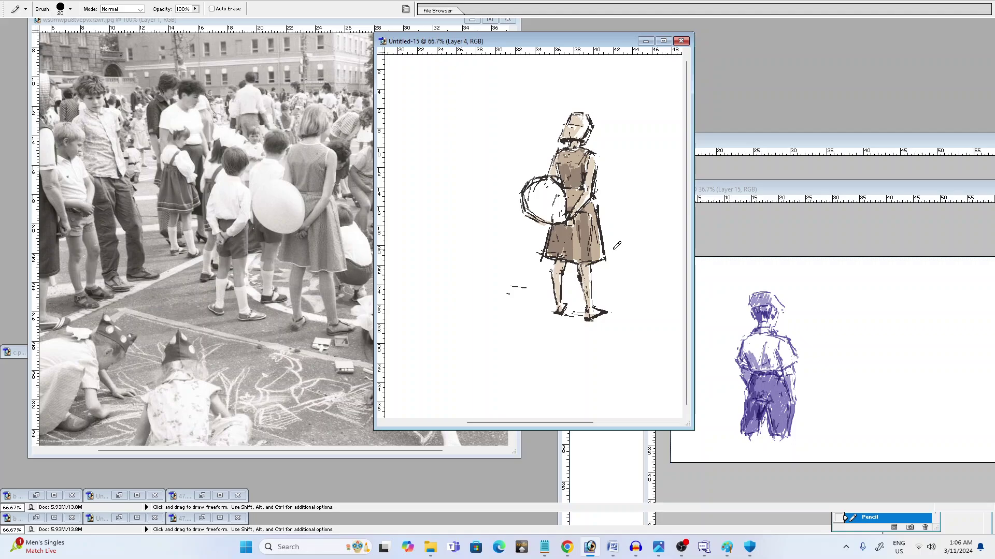
pyautogui.hotkey('ctrl', '+')
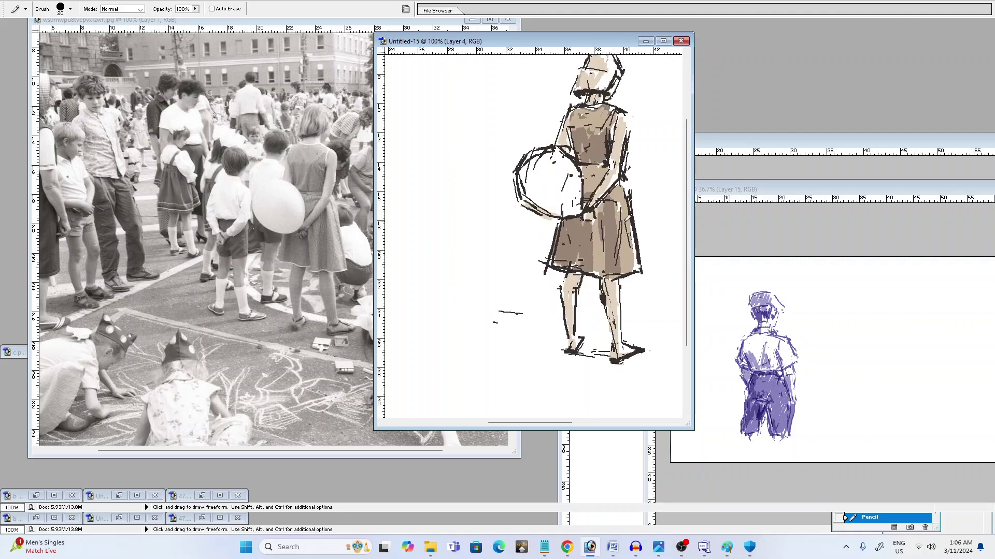
pyautogui.hotkey('ctrl', '-')
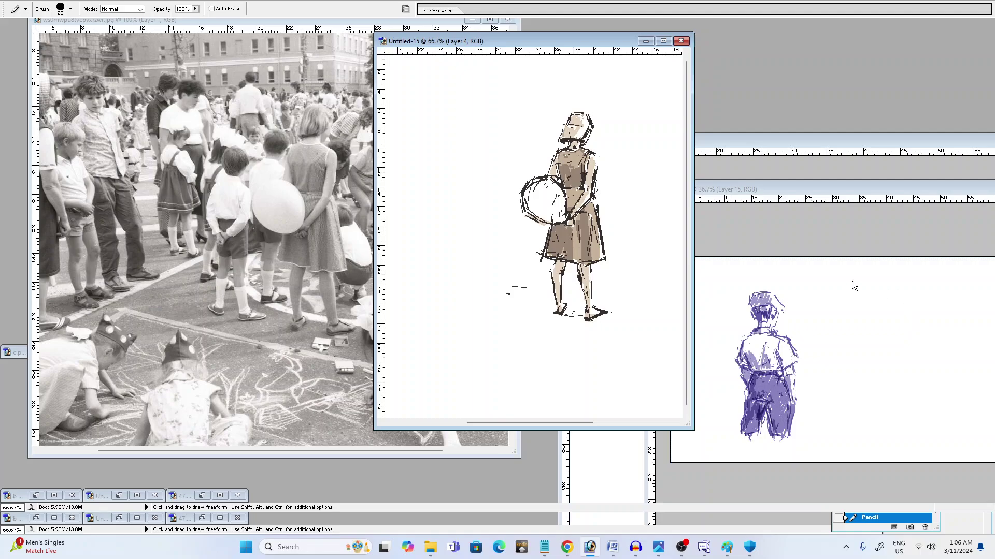
pyautogui.hotkey('ctrl', '-')
pyautogui.hotkey('ctrl', '+')
# Switch to the line drawing on Layer 3 and erase some of the dark lines inside the girl's hair
pyautogui.click(817, 112)
pyautogui.hotkey('ctrl', '=')
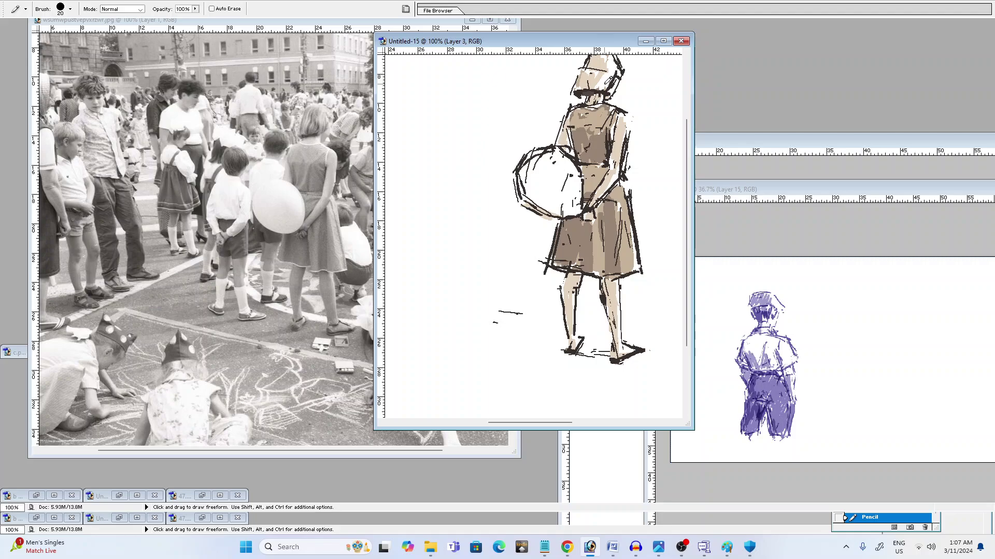
pyautogui.hotkey('ctrl', '-')
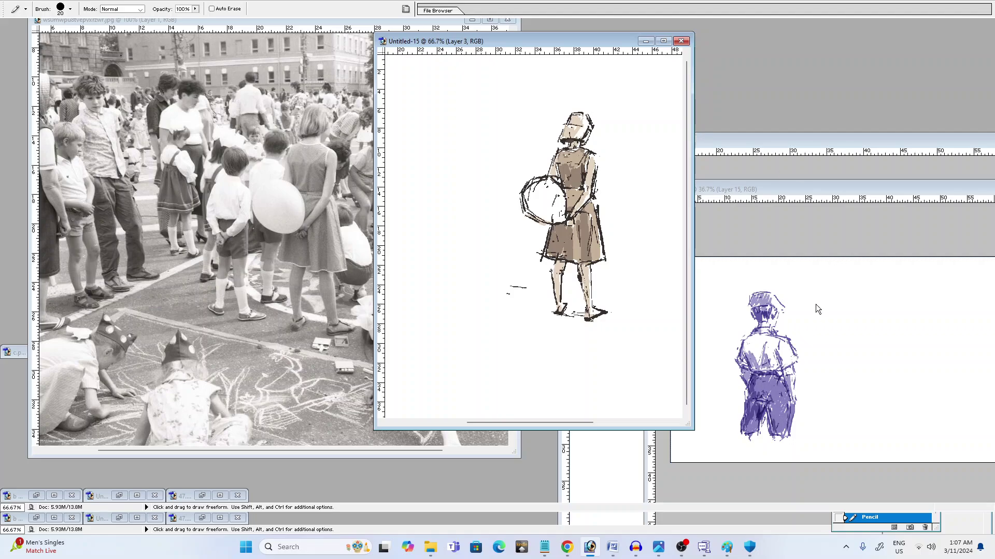
pyautogui.press('e')
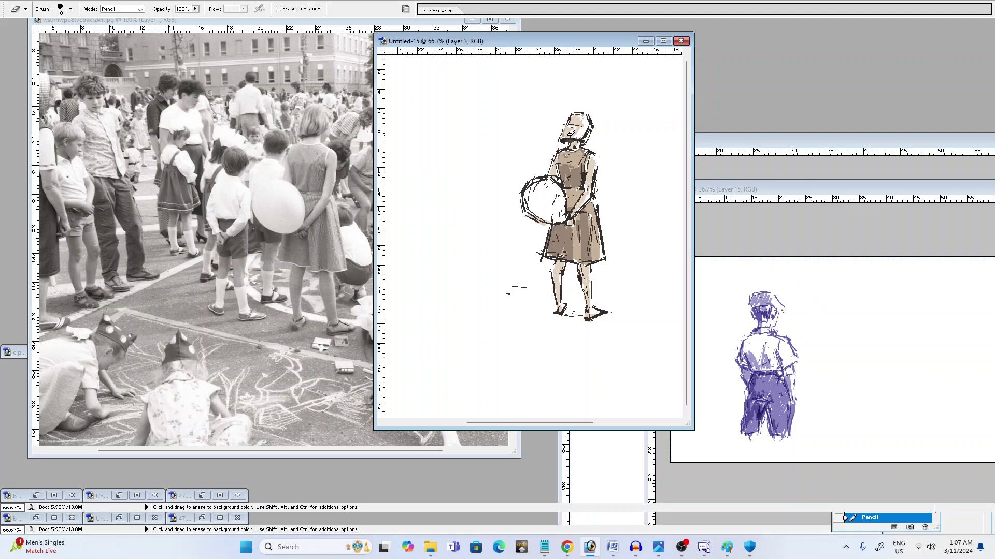
pyautogui.moveTo(572, 130); pyautogui.dragTo(568, 136)
pyautogui.hotkey('ctrl', '-')
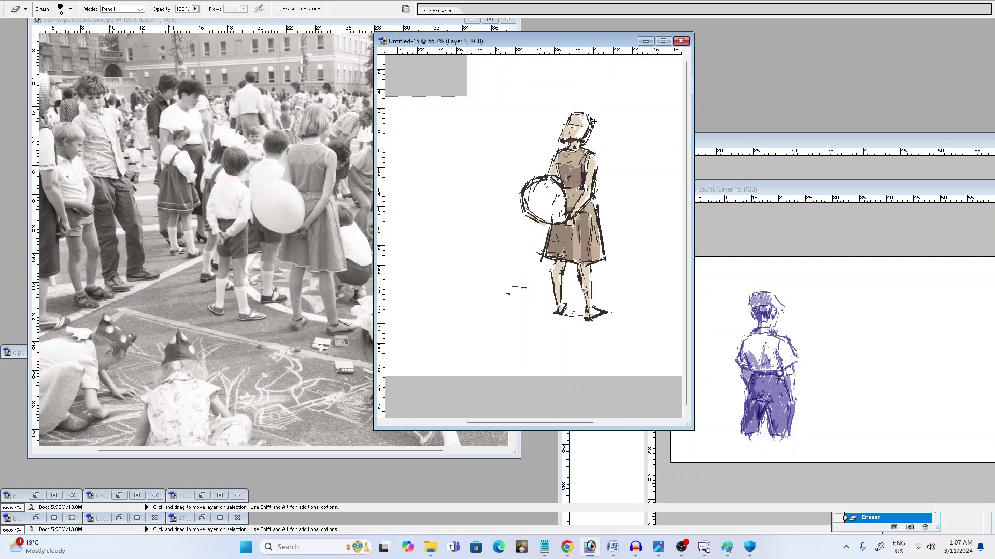
pyautogui.hotkey('ctrl', '+')
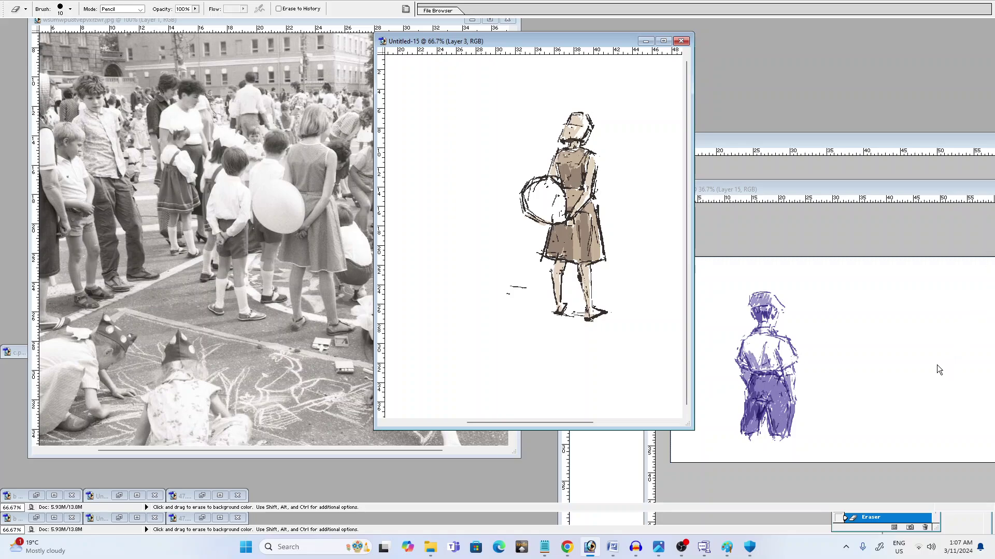
# Redraw the line along the hair's lower edge with a size 10 pencil, and erase a stray line inside the head
pyautogui.press('b')
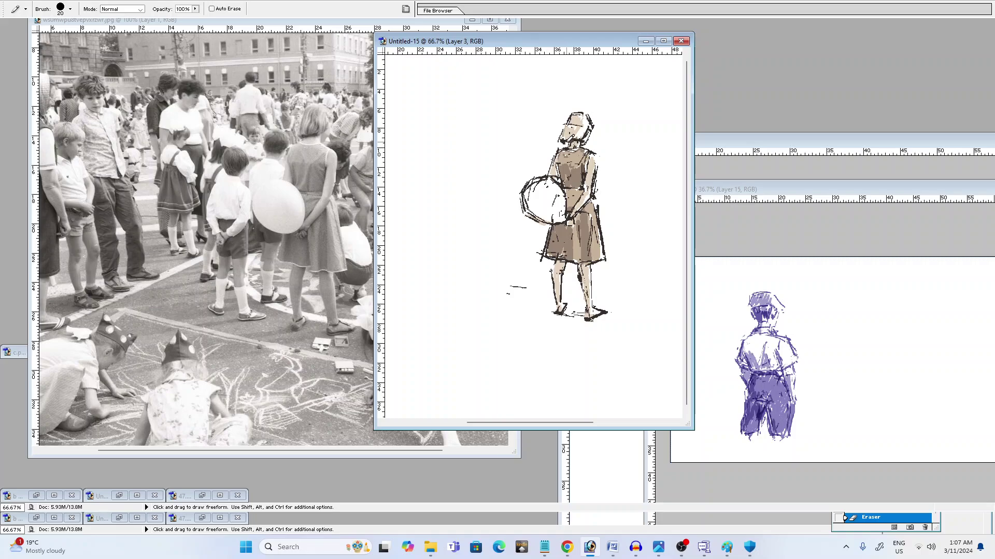
pyautogui.moveTo(566, 142); pyautogui.dragTo(573, 141)
pyautogui.hotkey('ctrl', 'z')
pyautogui.press('[')
pyautogui.moveTo(565, 143); pyautogui.dragTo(572, 141)
pyautogui.hotkey('ctrl', '-')
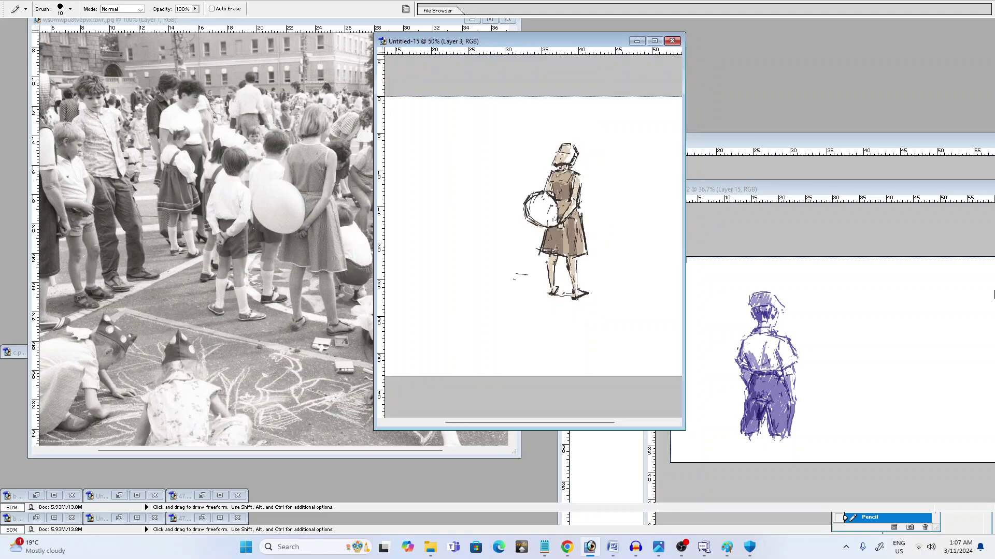
pyautogui.hotkey('ctrl', '+')
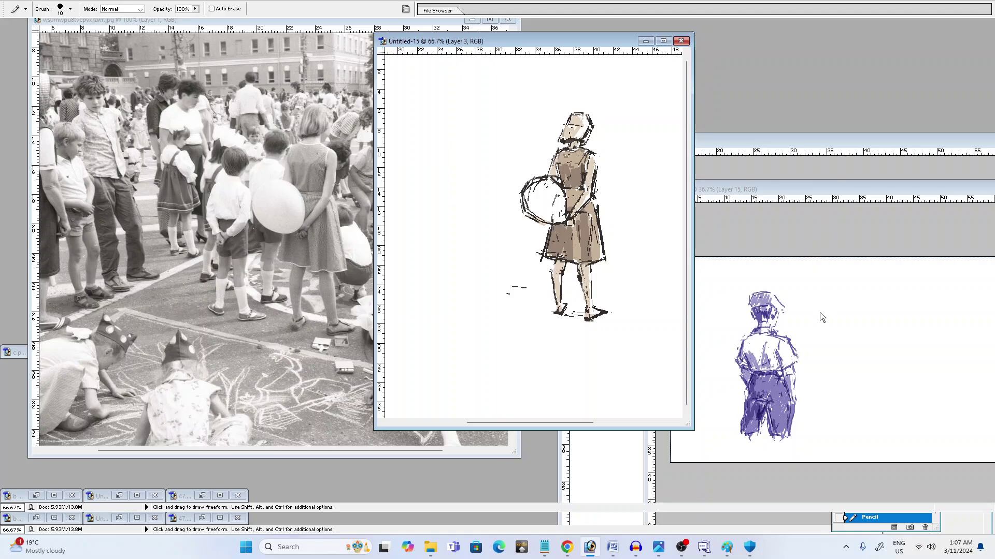
pyautogui.press('e')
pyautogui.click(580, 123)
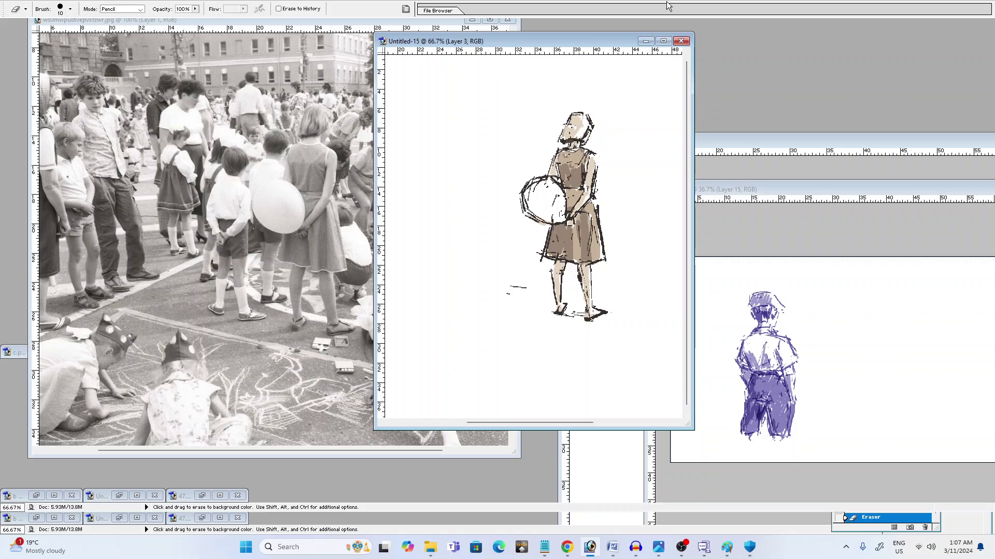
pyautogui.click(680, 548)
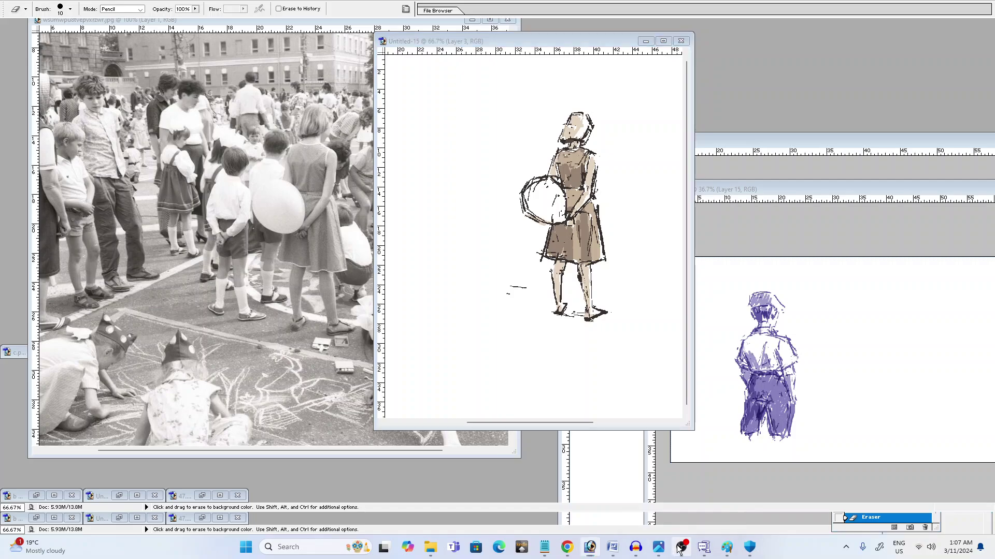